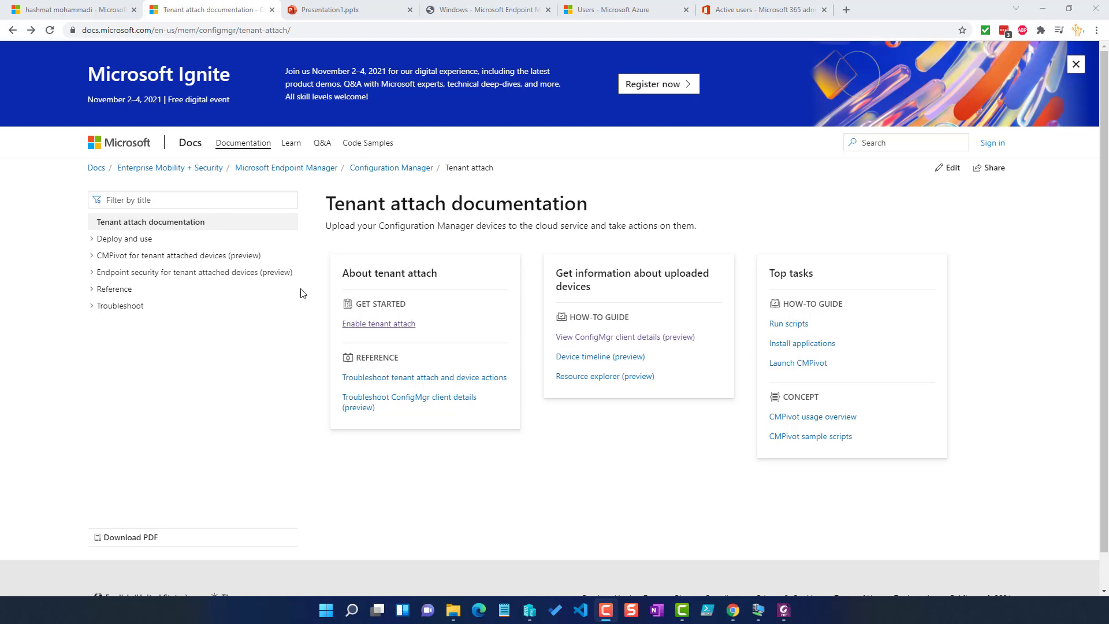
# Review the Tenant Attach Features slide, and read the prerequisites in the Enable tenant attach documentation
pyautogui.click(324, 10)
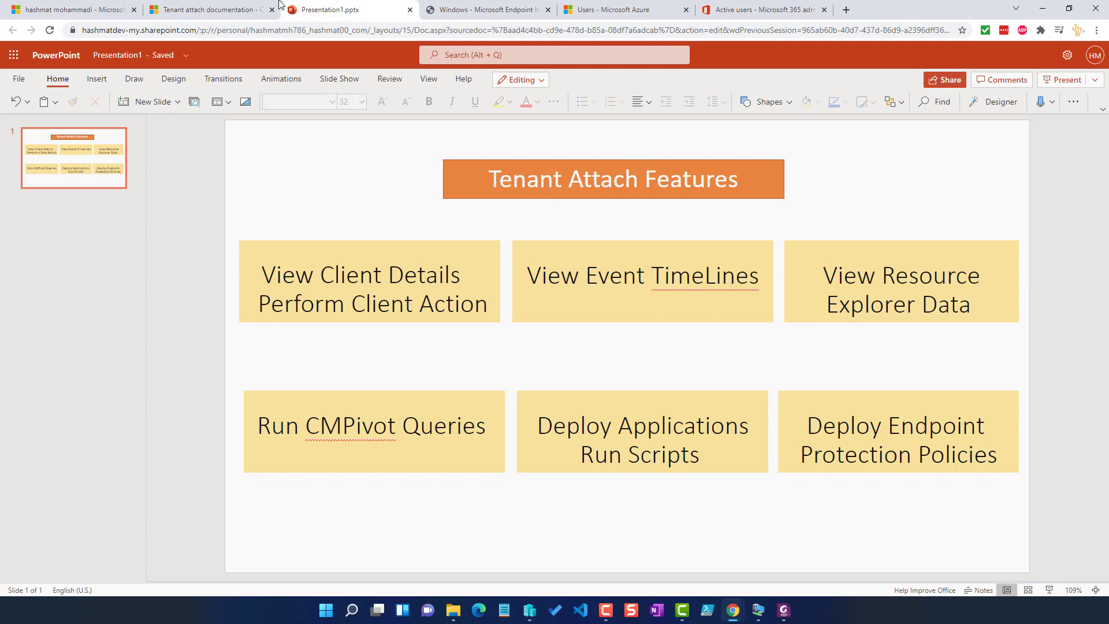
pyautogui.click(191, 9)
pyautogui.click(130, 239)
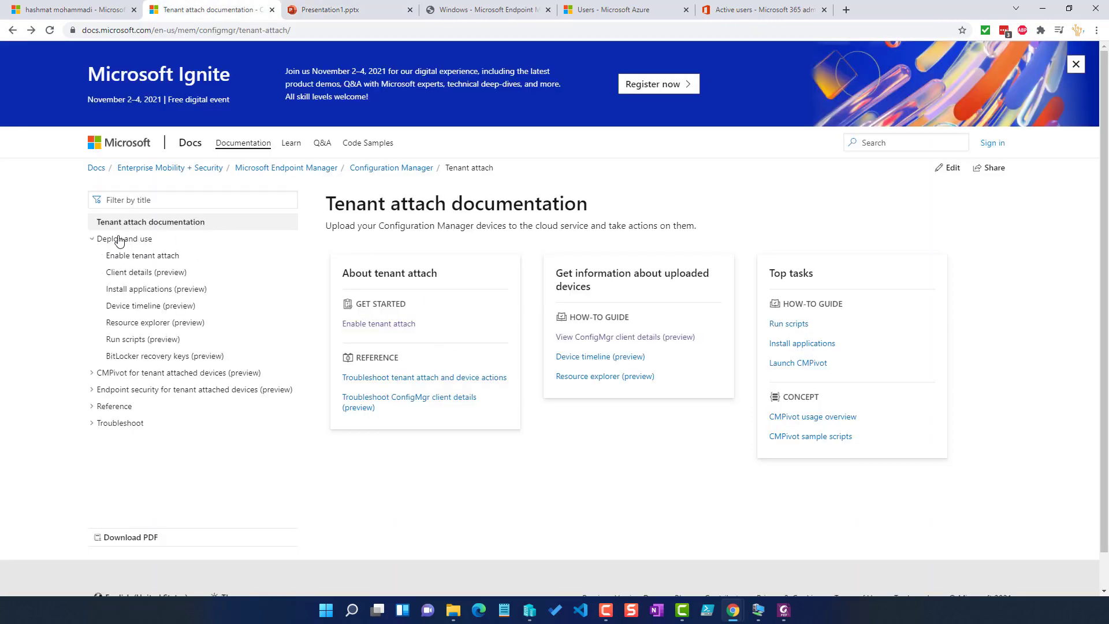
pyautogui.click(173, 256)
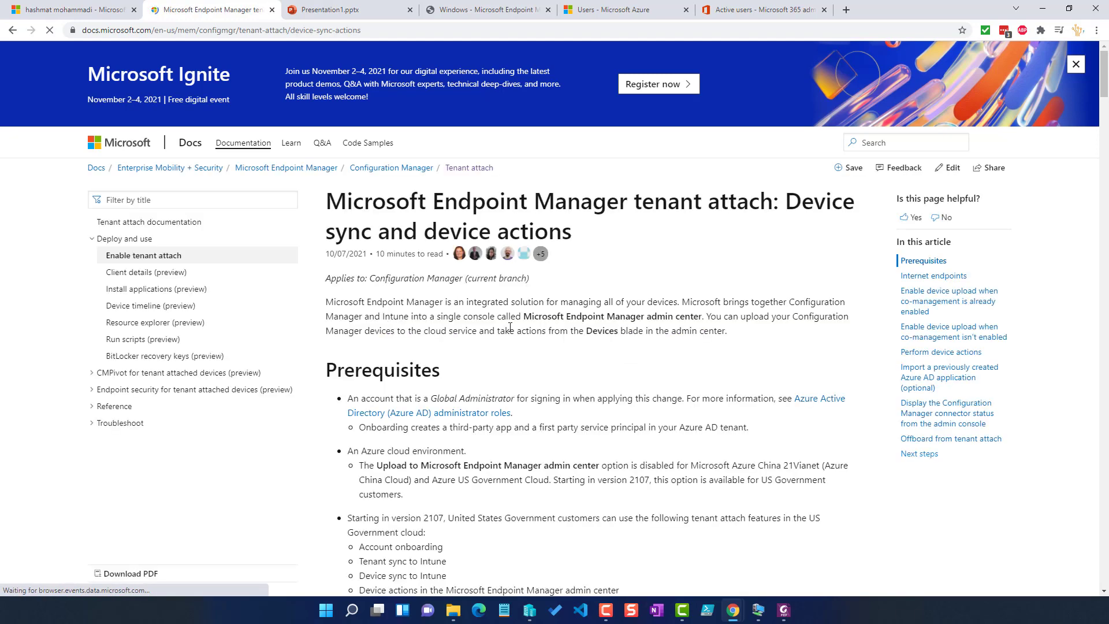
pyautogui.scroll(-3, 388, 317)
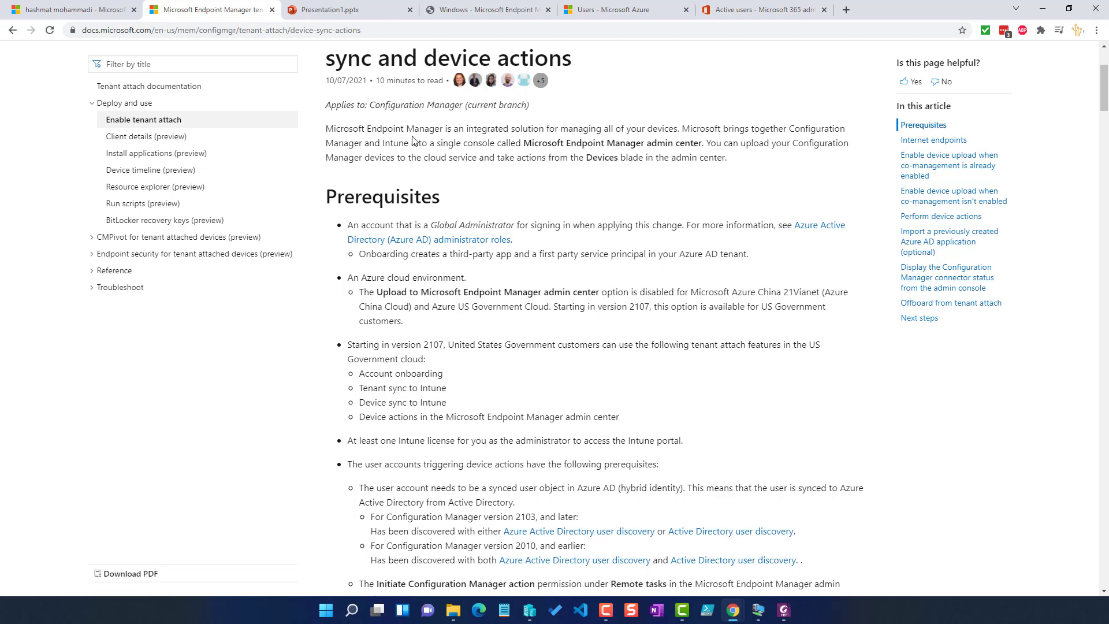
# Check the administrator account's assigned roles and licenses in its Azure Active Directory profile
pyautogui.click(66, 9)
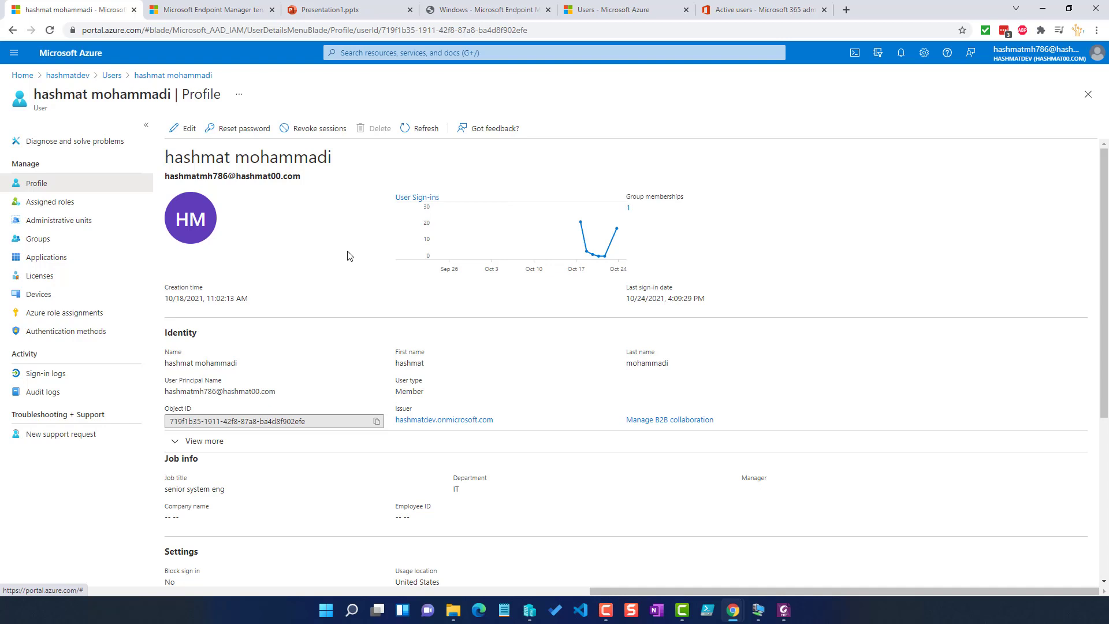
pyautogui.click(59, 203)
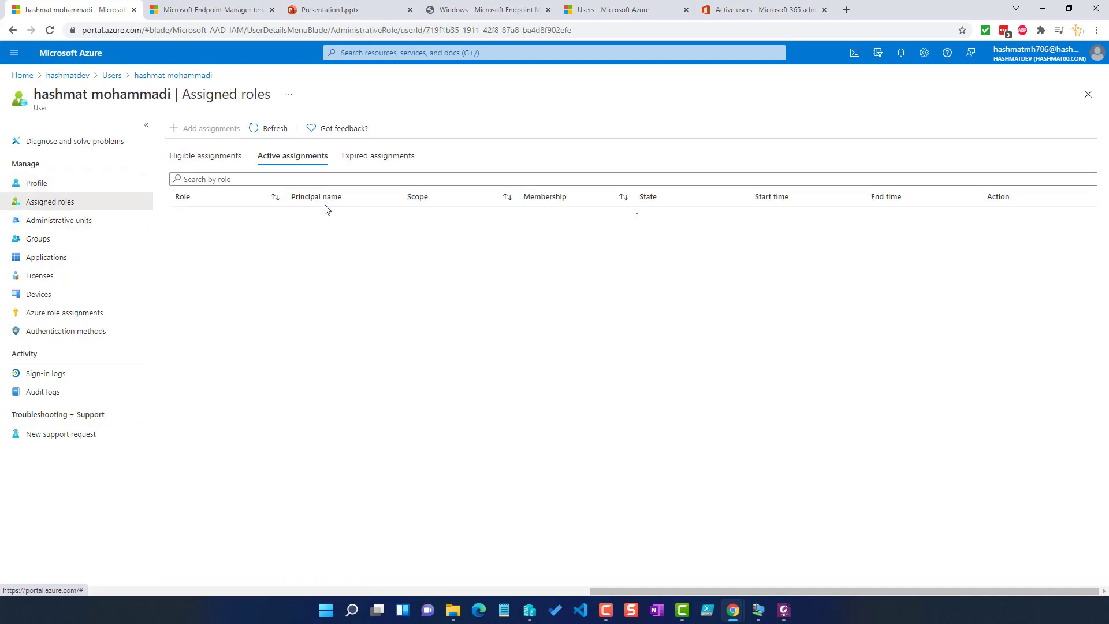
pyautogui.click(214, 9)
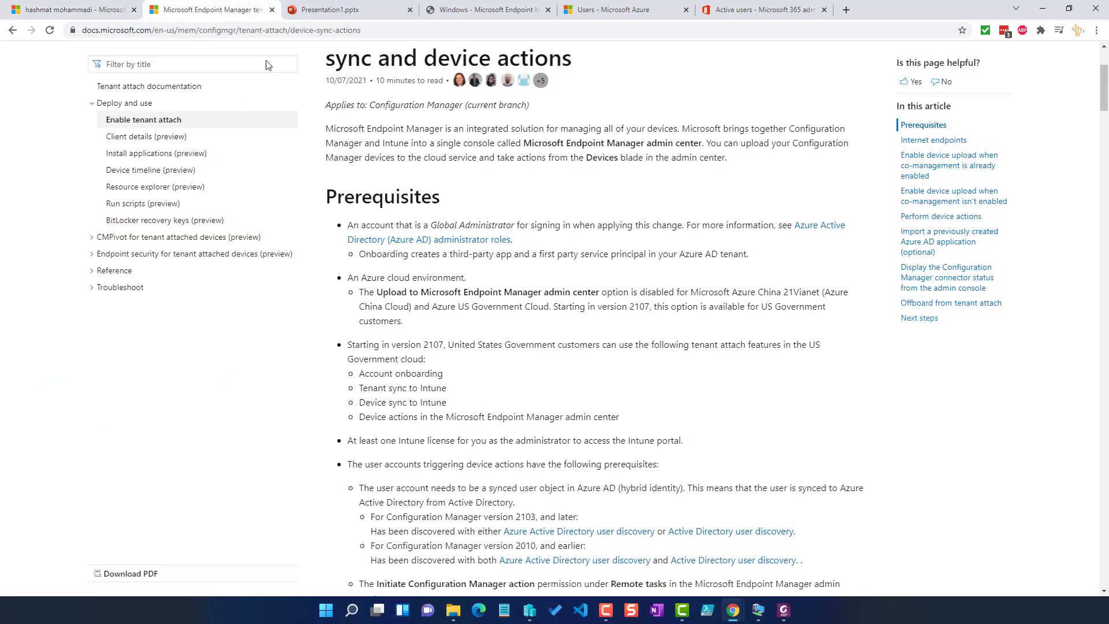
pyautogui.click(75, 10)
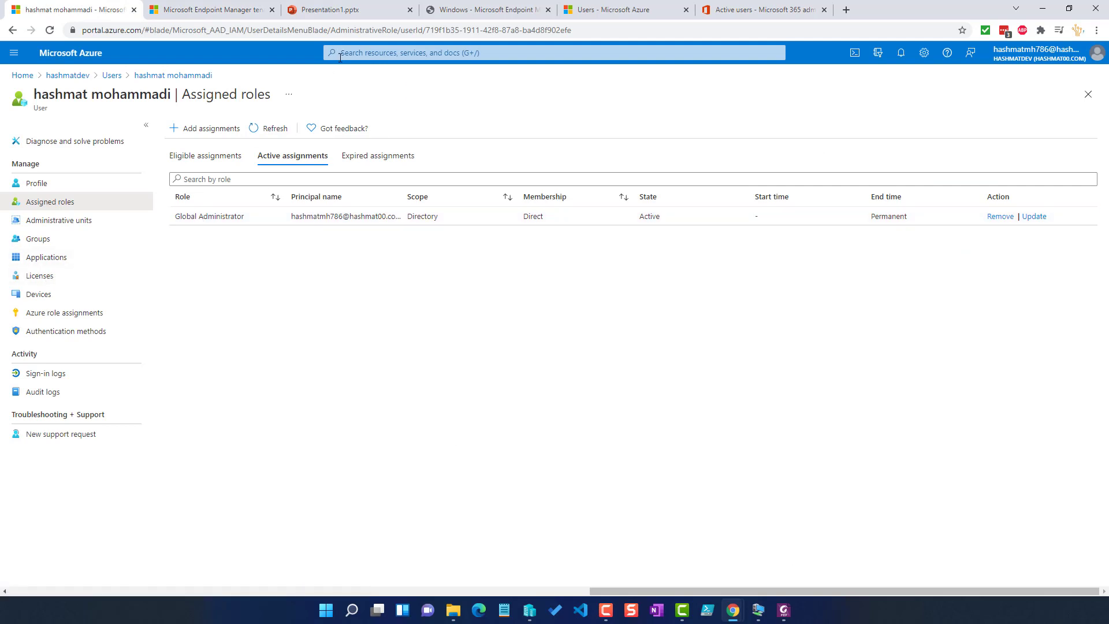
pyautogui.click(58, 278)
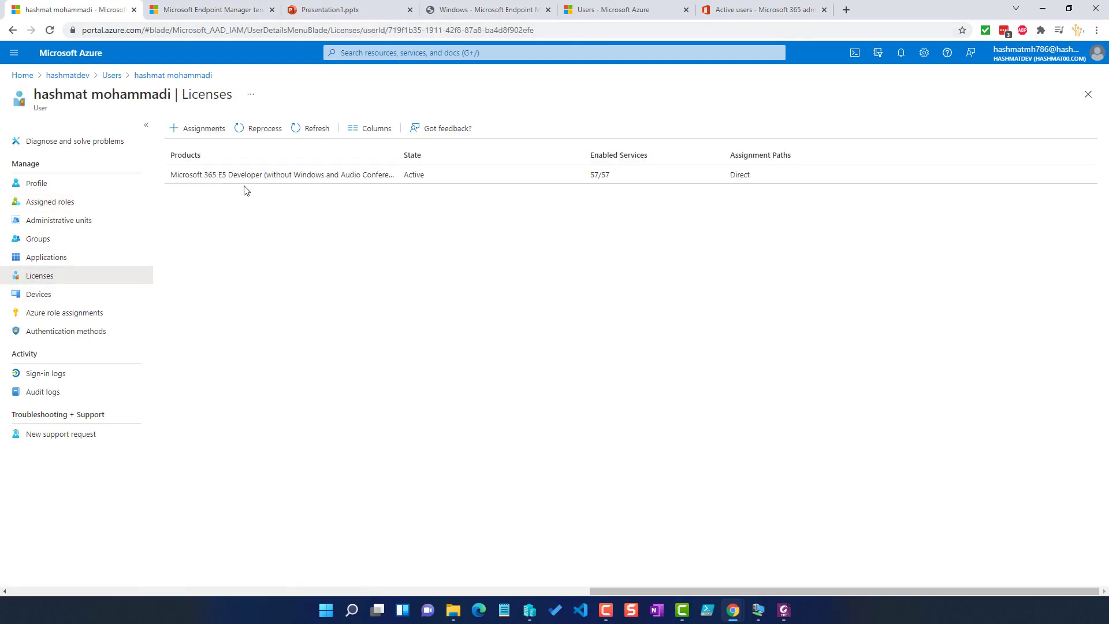
pyautogui.click(37, 183)
# Review the Microsoft 365 active users and their licenses, and check Azure AD Connect on the DC2 virtual machine
pyautogui.click(478, 9)
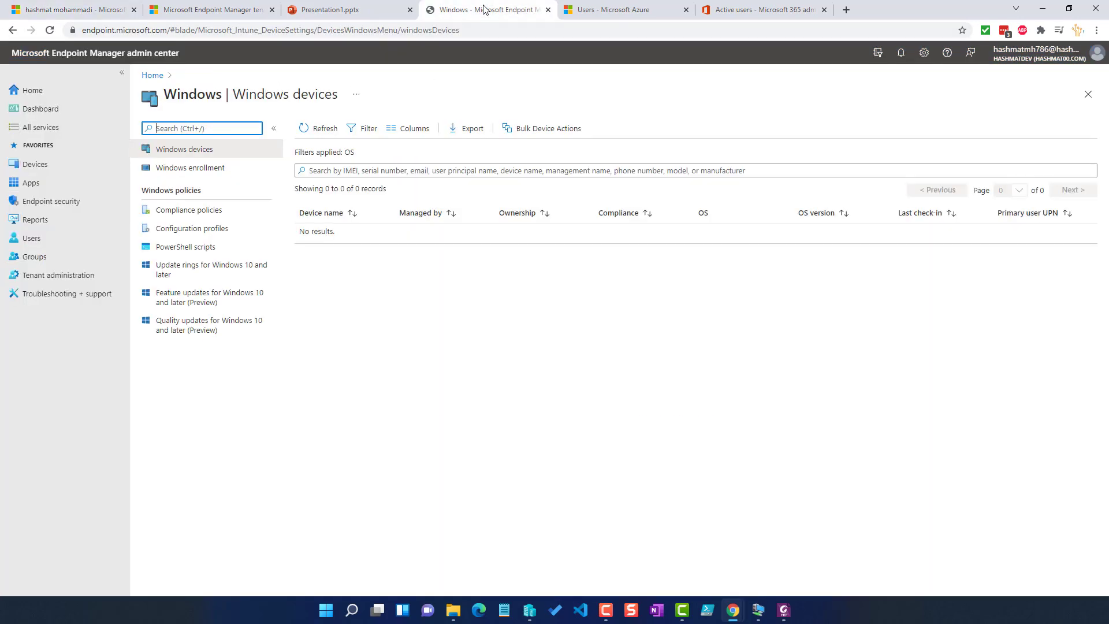
pyautogui.click(707, 6)
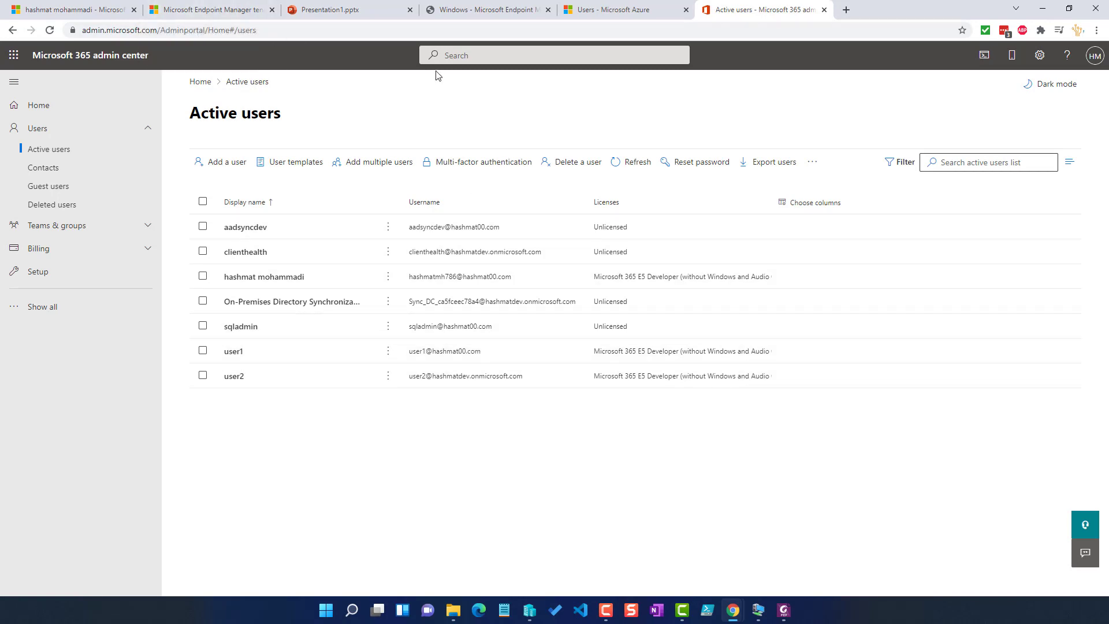
pyautogui.moveTo(765, 607)
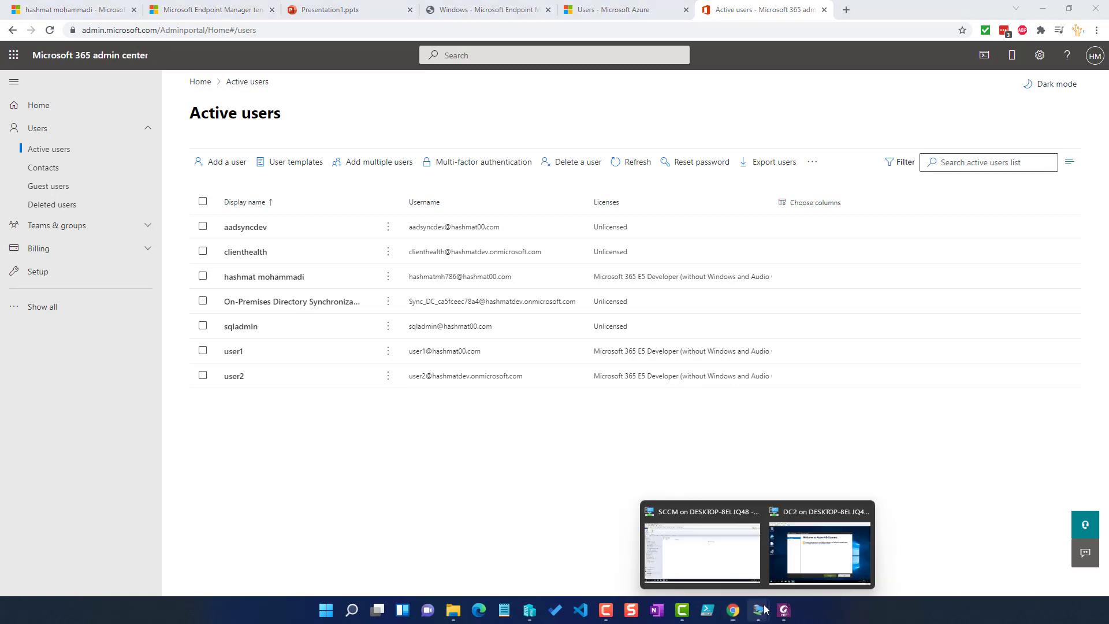
pyautogui.click(831, 547)
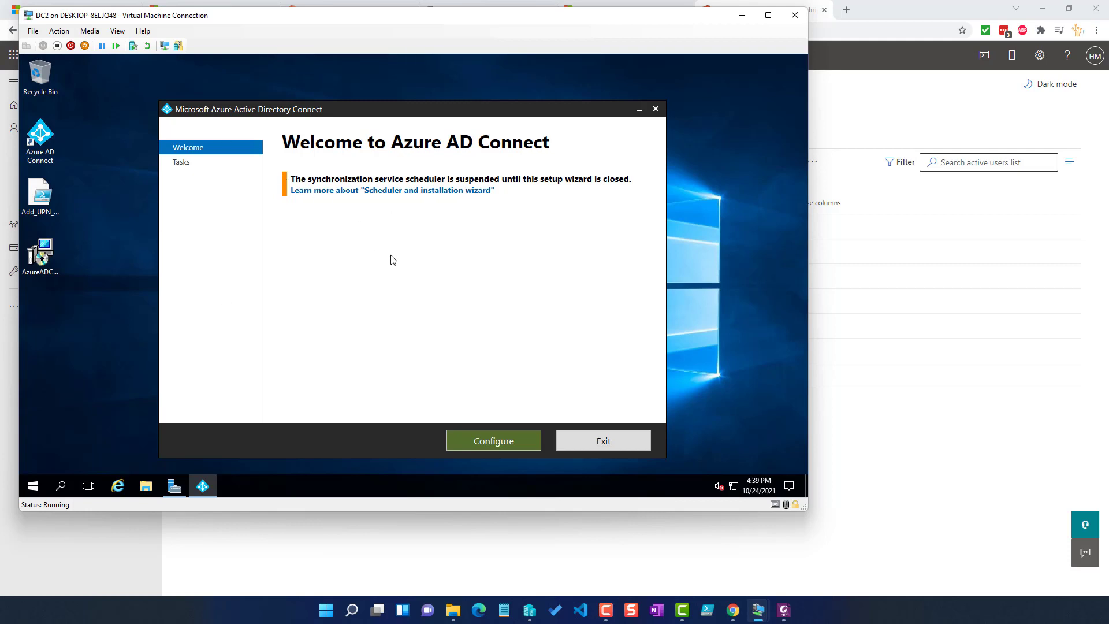
pyautogui.click(733, 17)
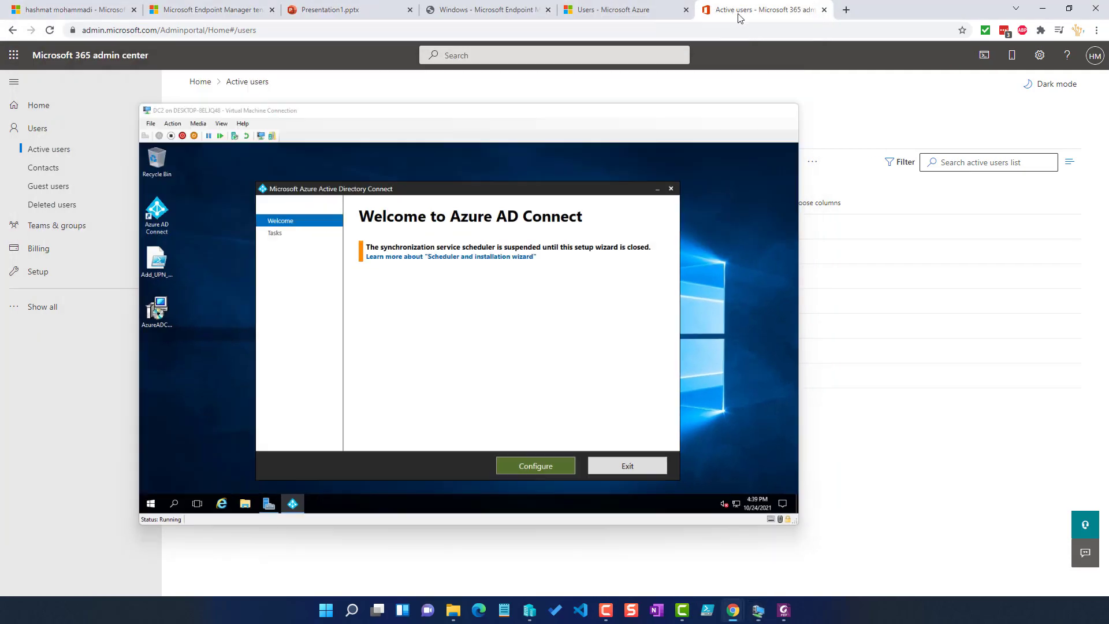
# View all applications in the App registrations of the Azure Active Directory tenant
pyautogui.click(478, 12)
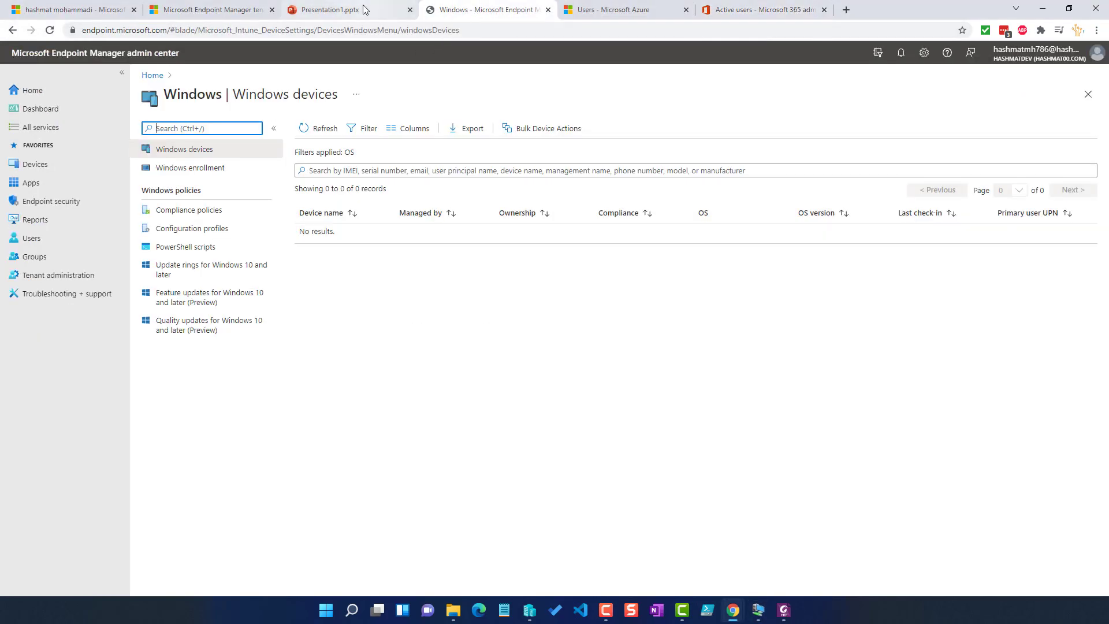
pyautogui.click(243, 10)
pyautogui.click(585, 11)
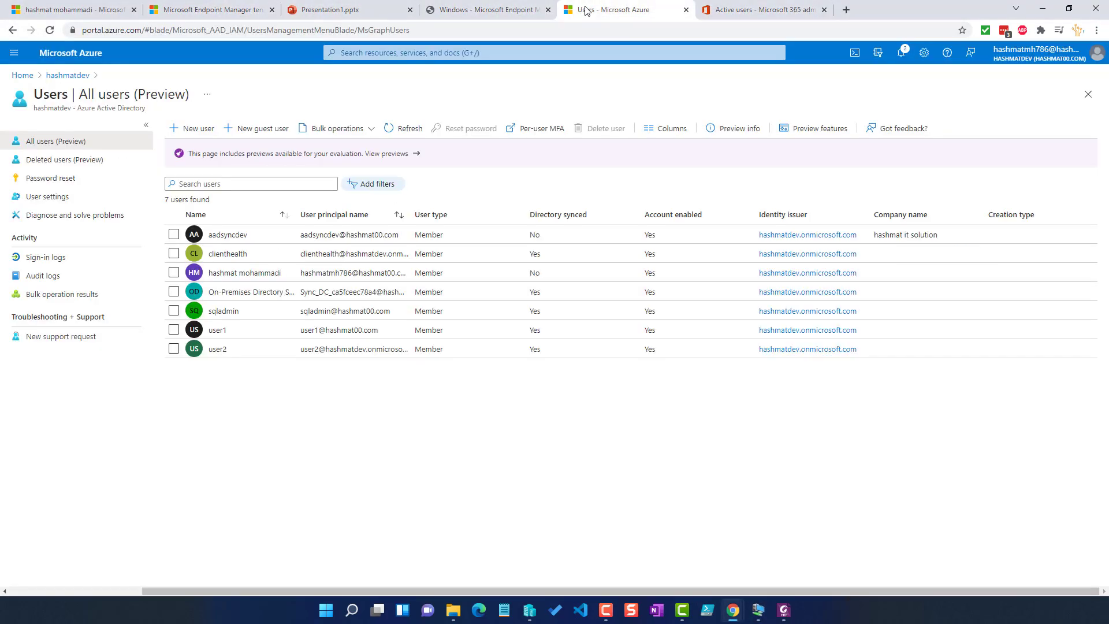
pyautogui.click(67, 76)
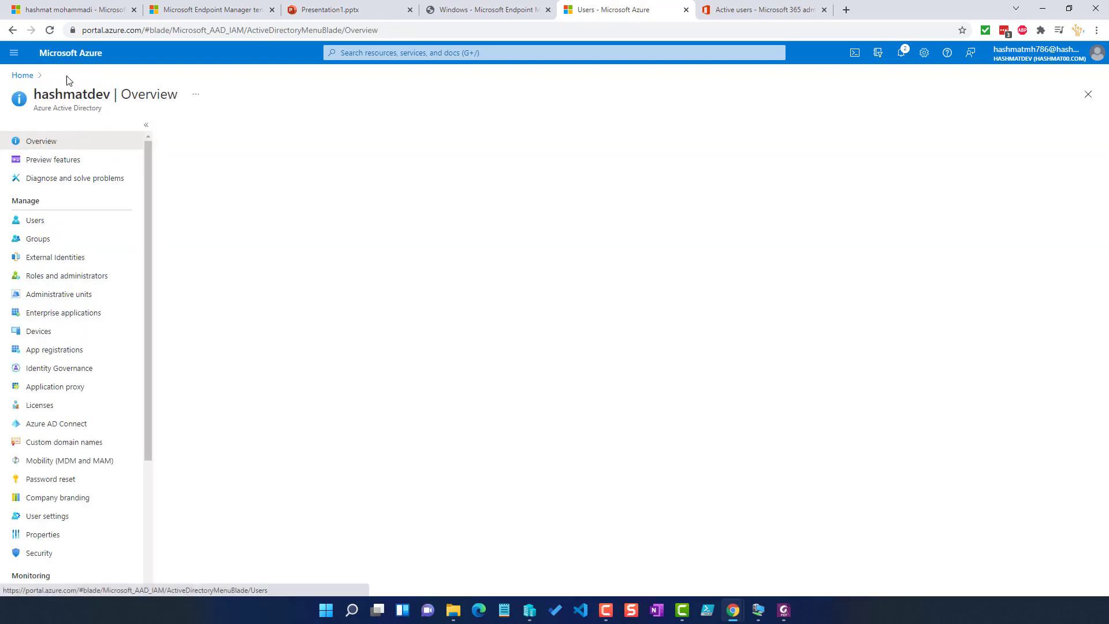
pyautogui.click(54, 350)
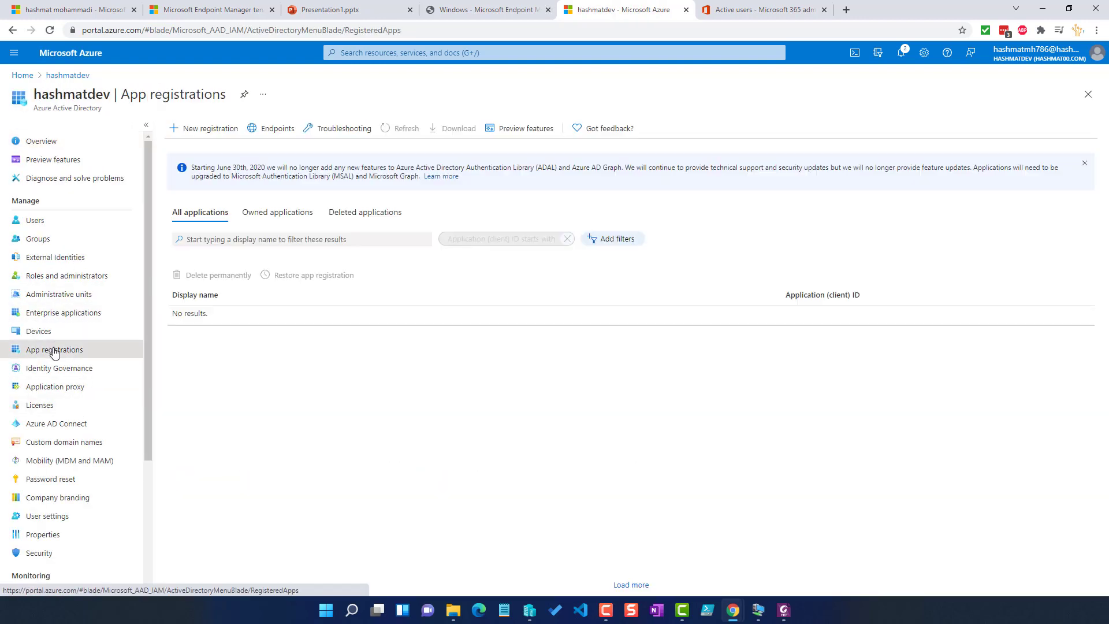
pyautogui.click(200, 213)
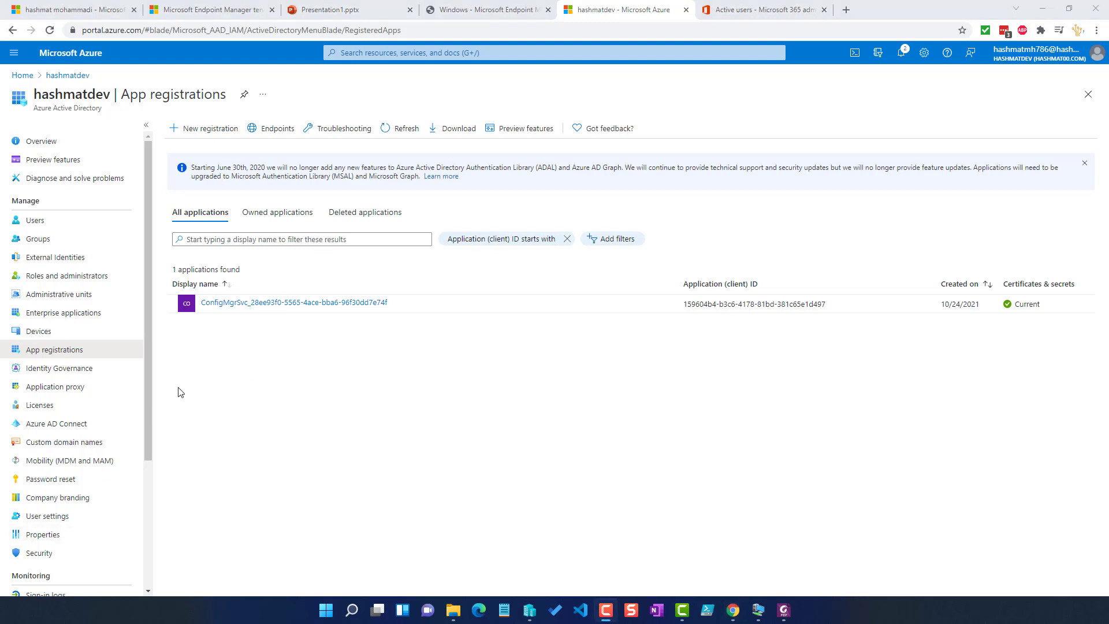
# Set the MDM user scope to All for Microsoft Intune in the tenant's Mobility (MDM and MAM) settings and save it
pyautogui.click(69, 462)
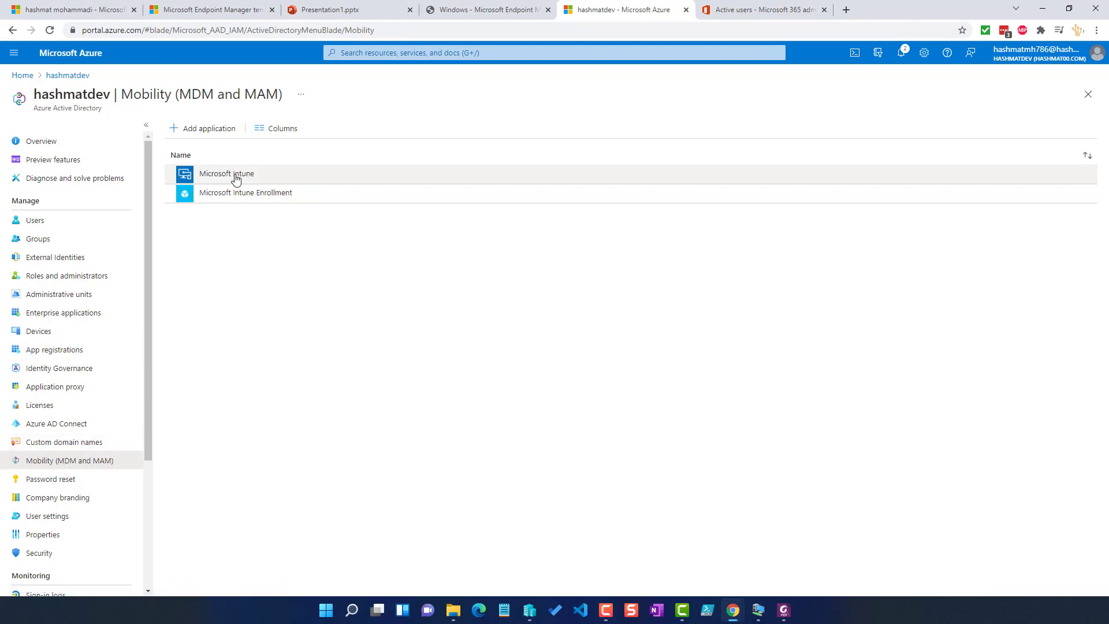
pyautogui.click(236, 180)
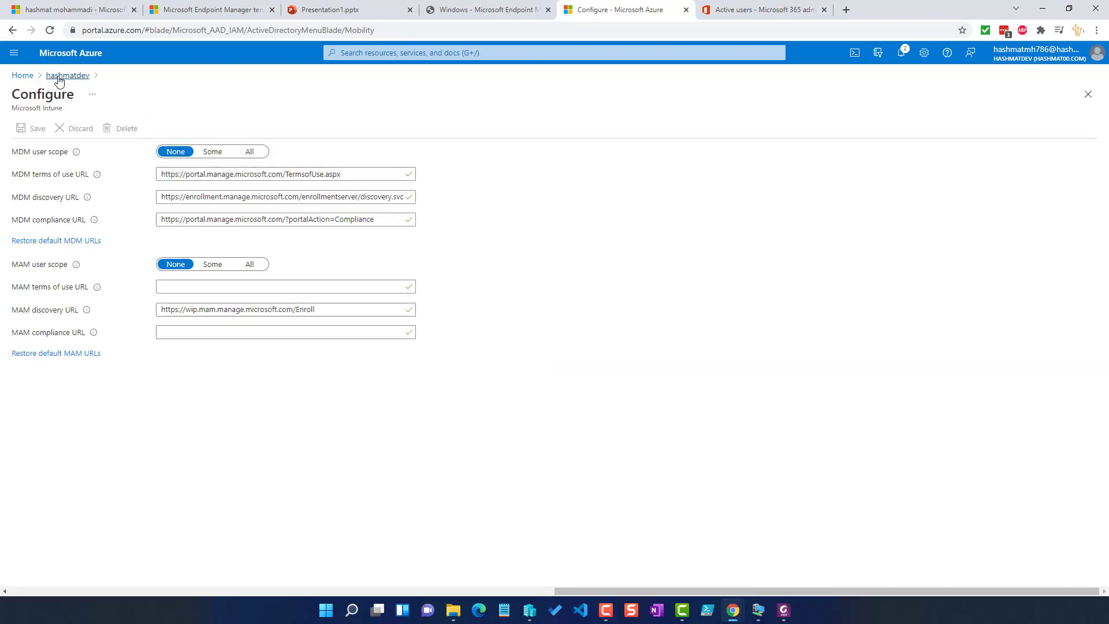
pyautogui.click(58, 75)
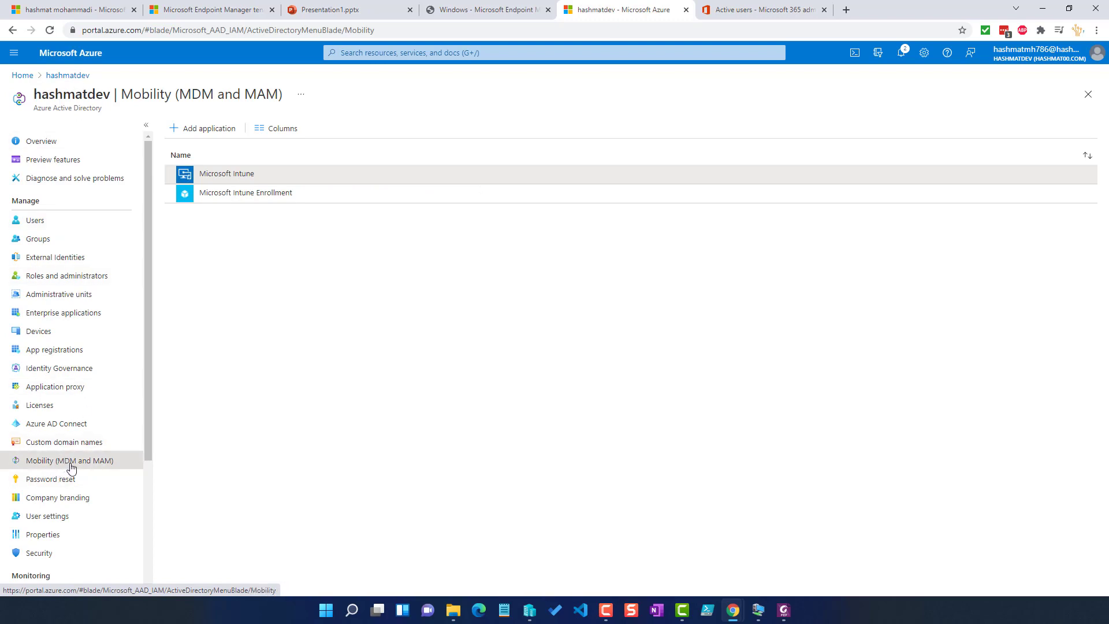
pyautogui.click(237, 179)
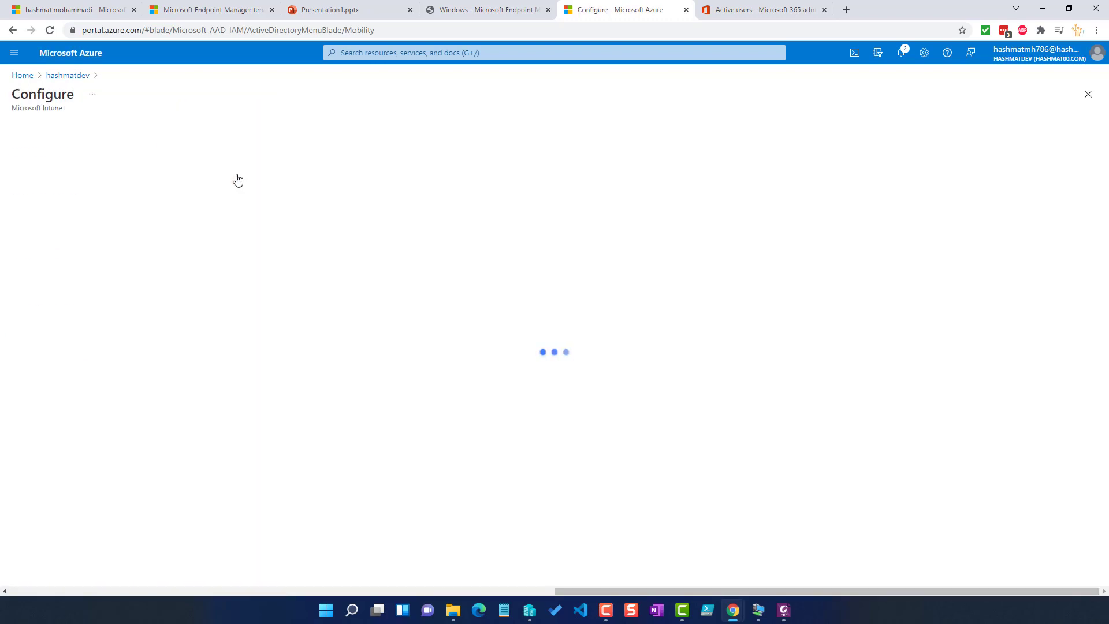
pyautogui.click(252, 152)
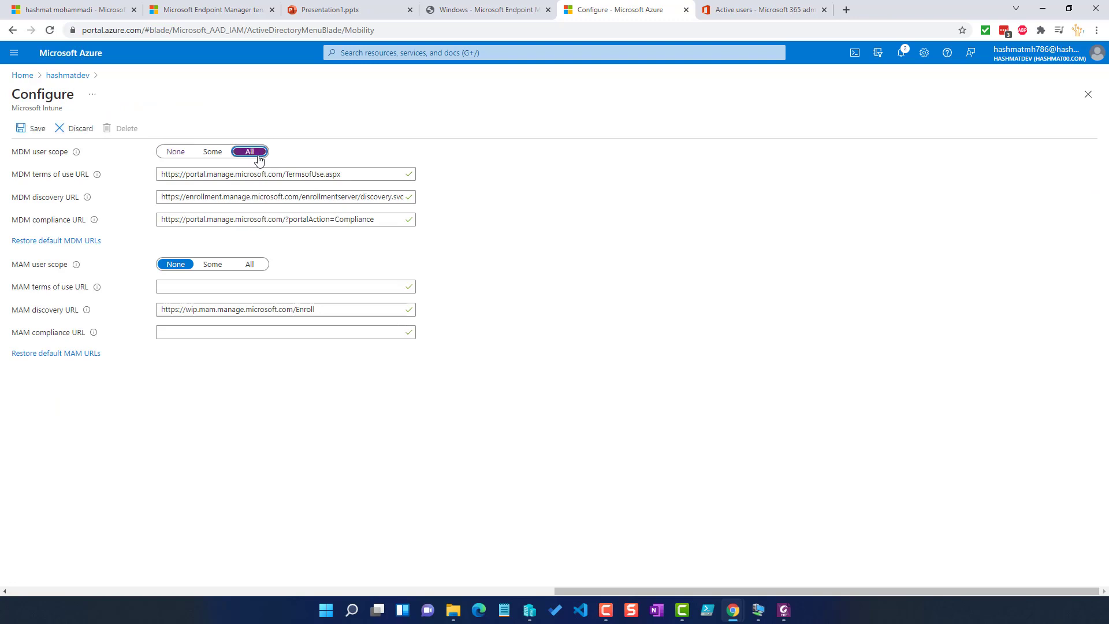
pyautogui.click(209, 152)
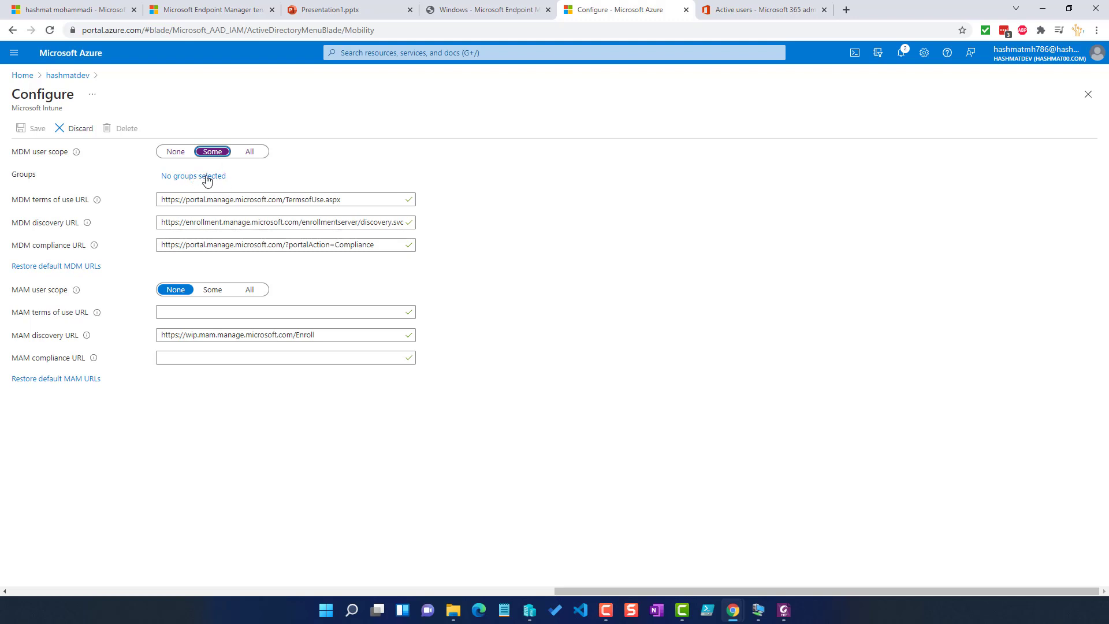
pyautogui.click(251, 152)
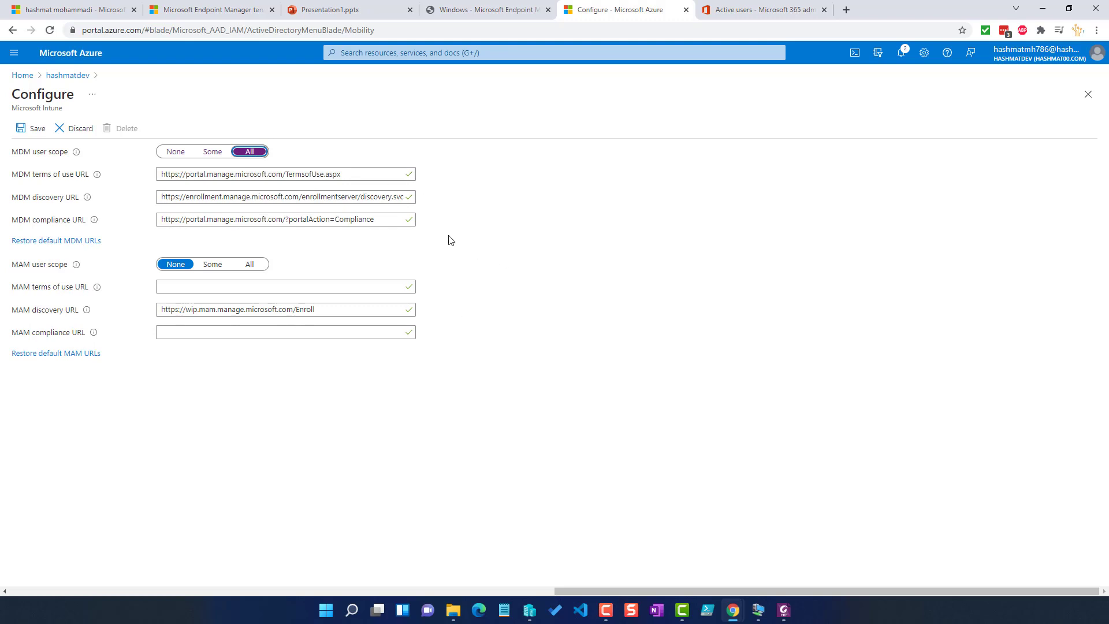
pyautogui.moveTo(354, 173); pyautogui.dragTo(205, 174)
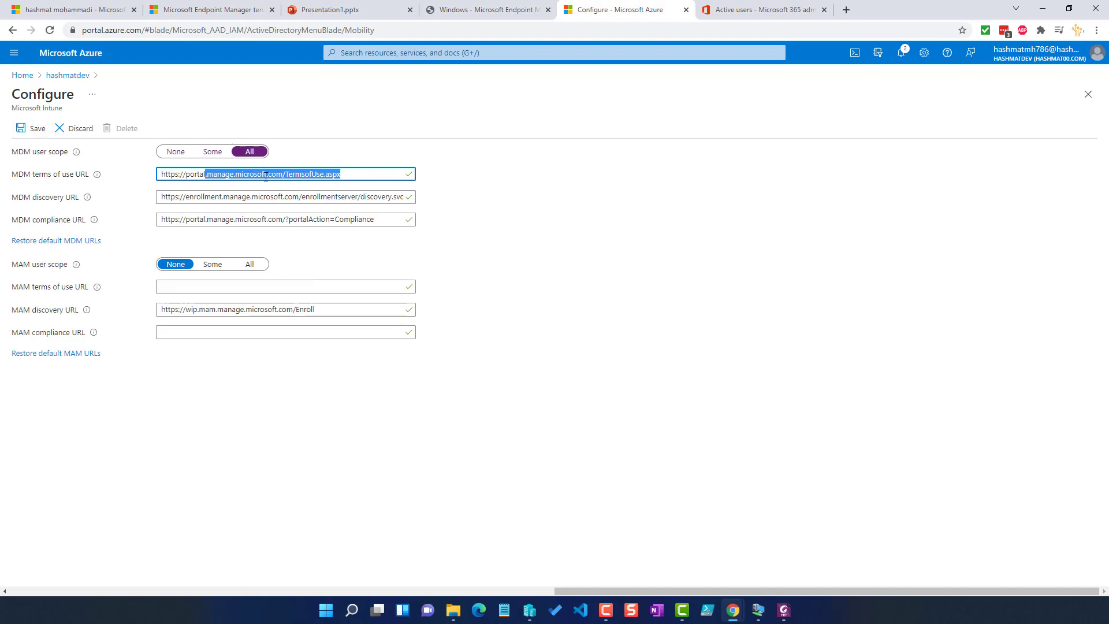
pyautogui.click(376, 174)
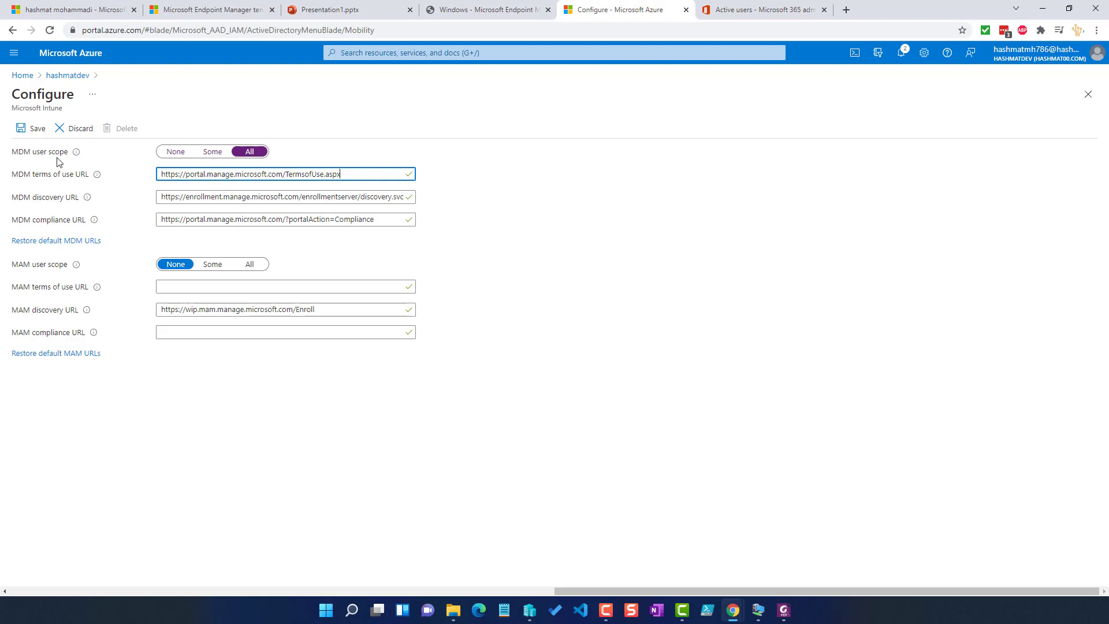
pyautogui.click(32, 137)
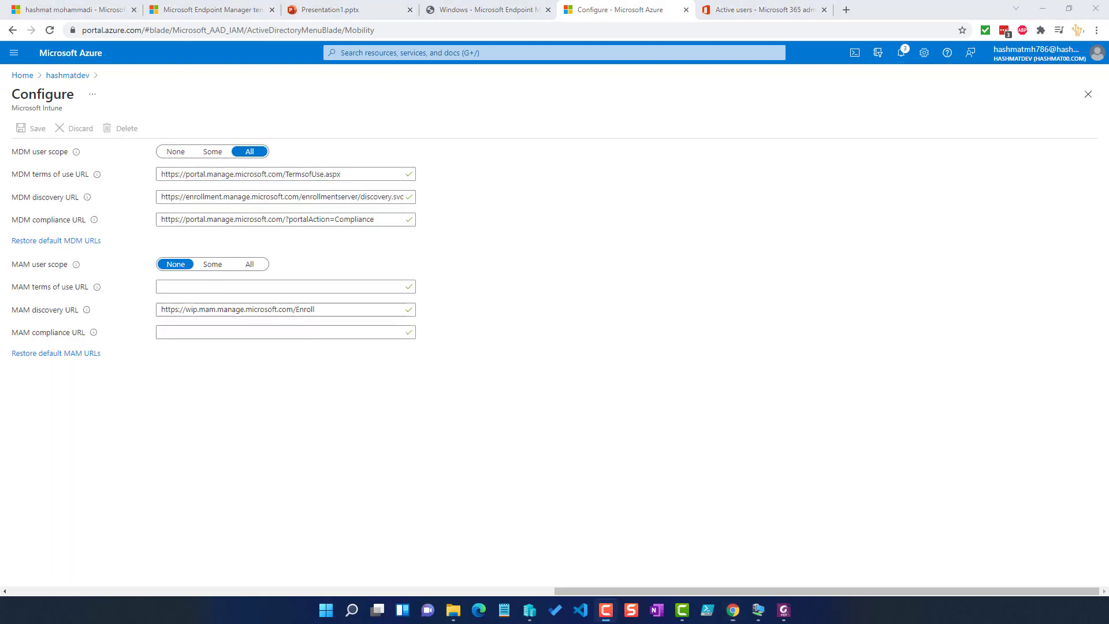
pyautogui.click(81, 76)
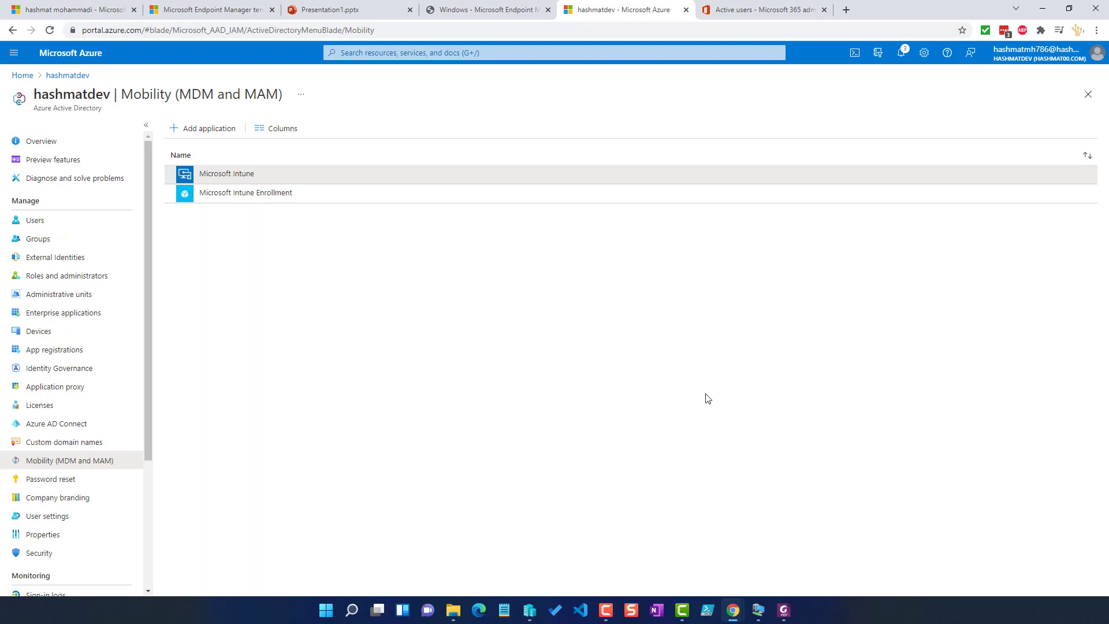
# On the SCCM virtual machine, start configuring Cloud Attach under Cloud Services and sign in with the administrator's organizational account
pyautogui.click(761, 611)
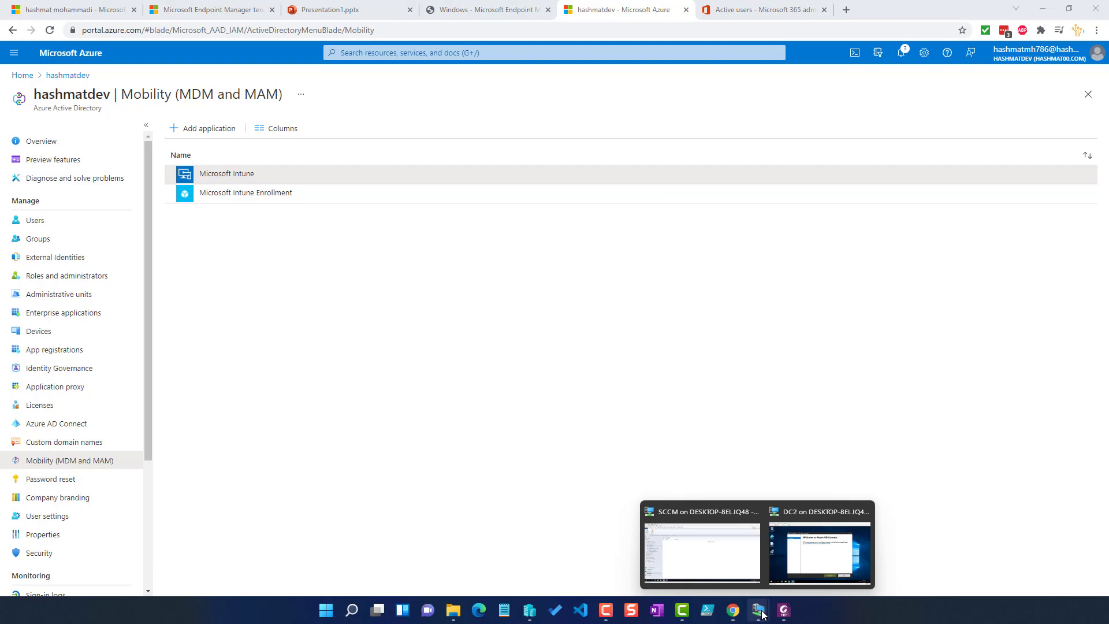
pyautogui.click(728, 563)
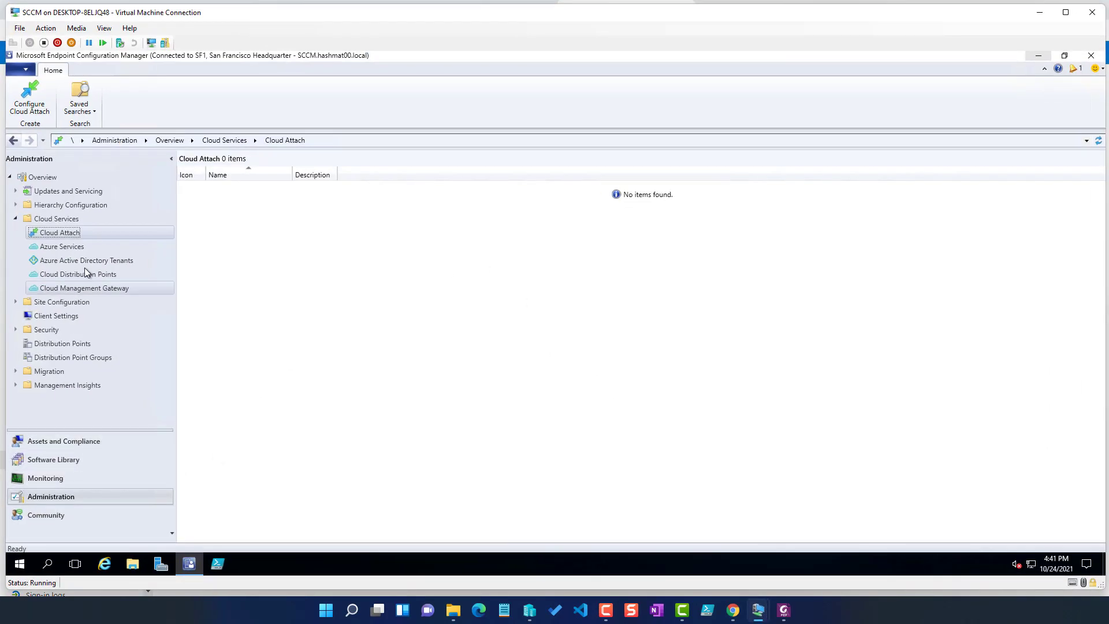
pyautogui.rightClick(64, 235)
pyautogui.click(62, 501)
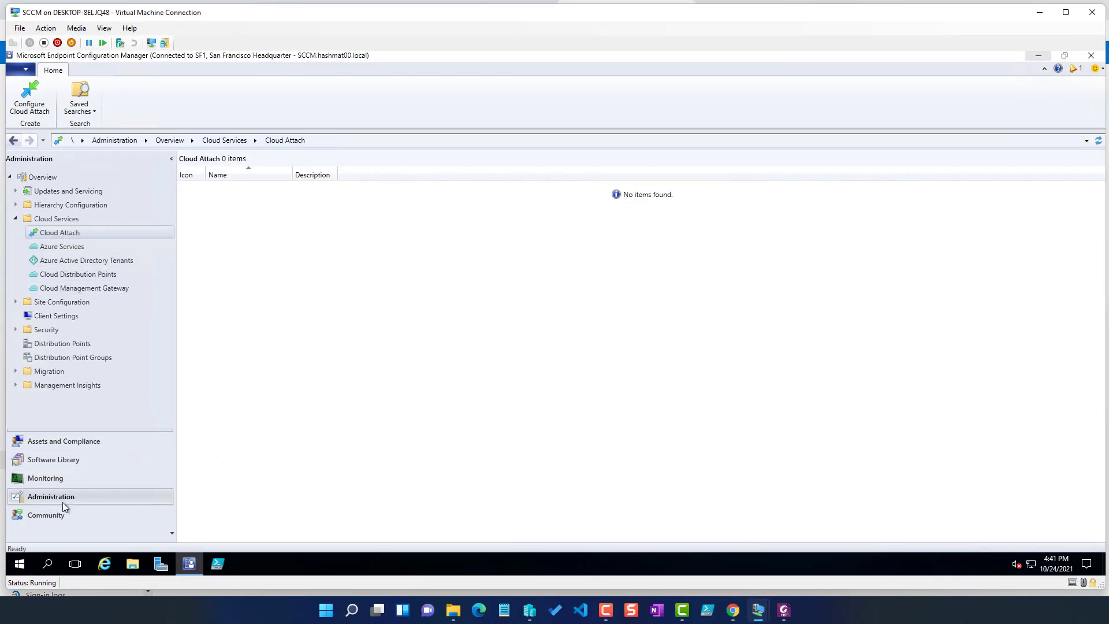
pyautogui.click(26, 220)
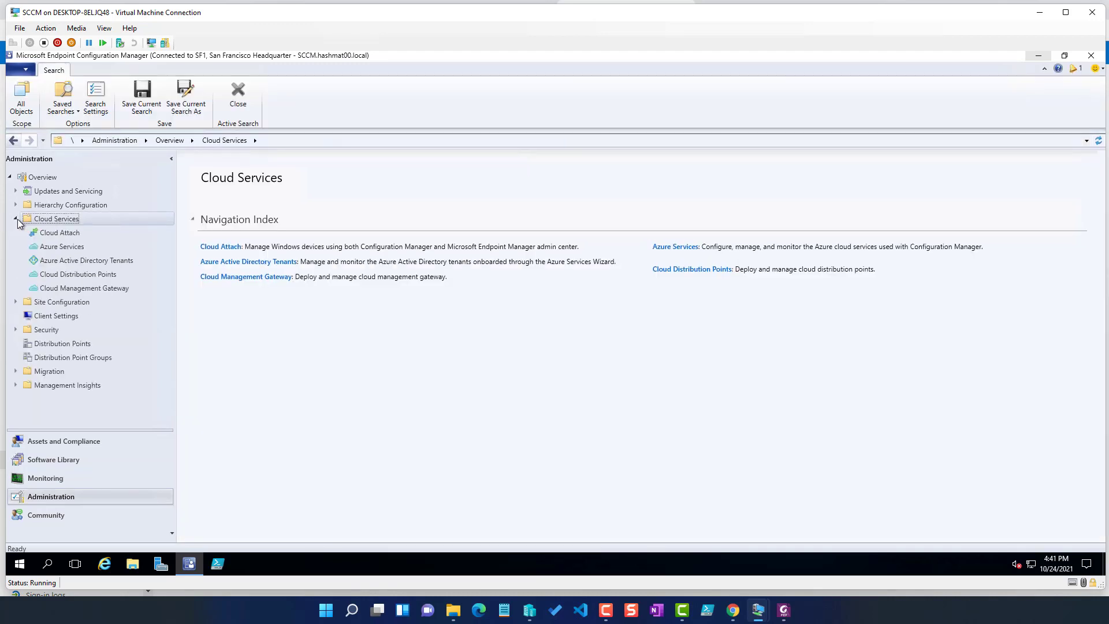
pyautogui.click(68, 234)
pyautogui.rightClick(68, 237)
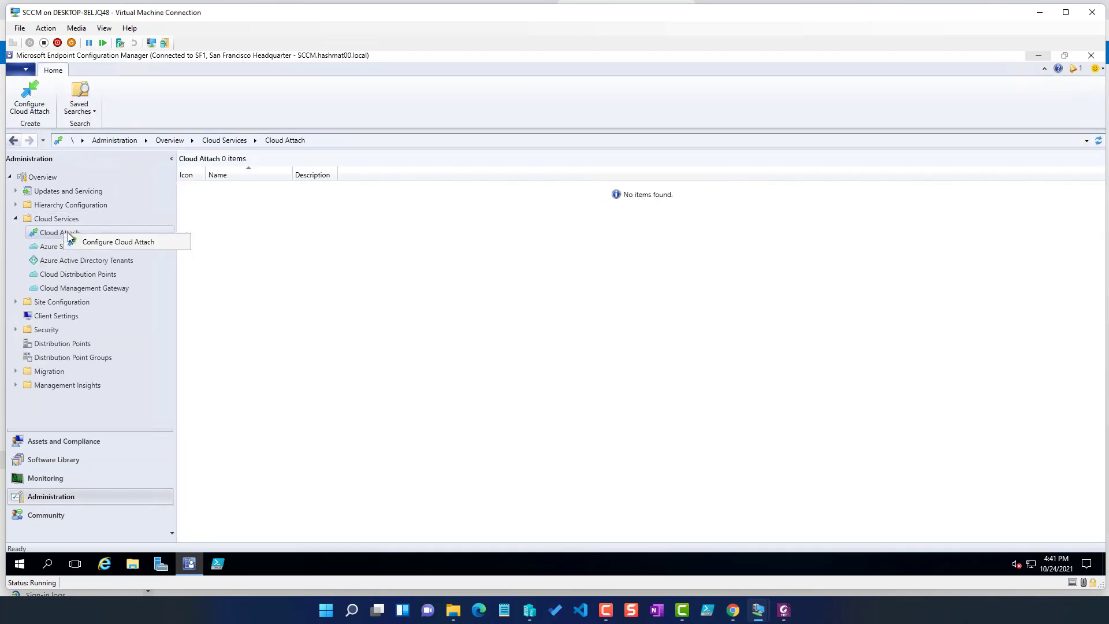
pyautogui.click(128, 242)
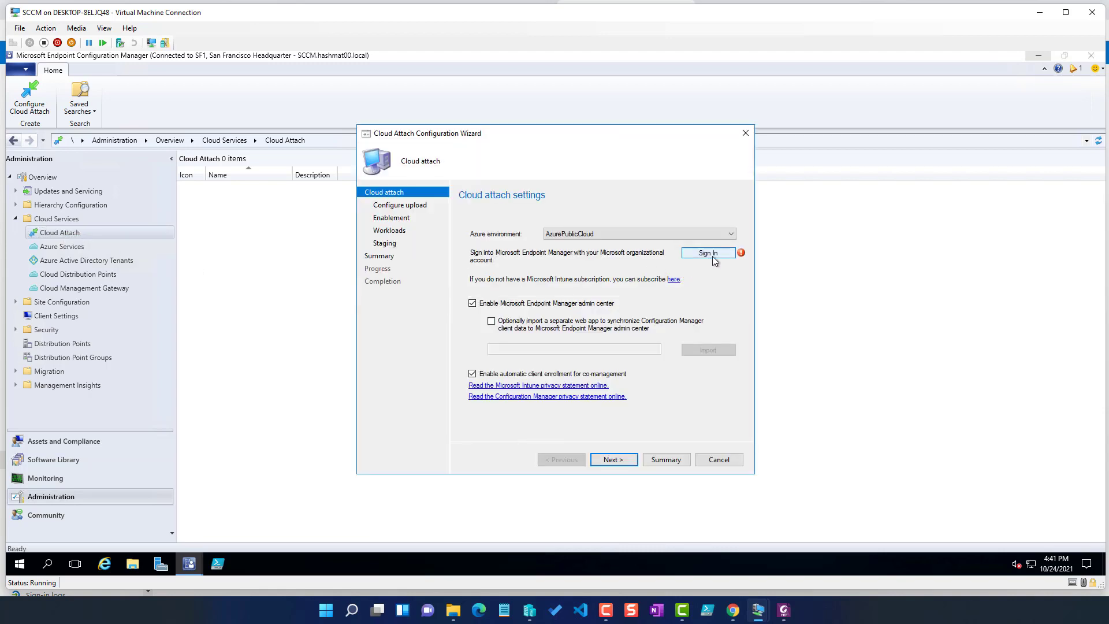
pyautogui.click(708, 254)
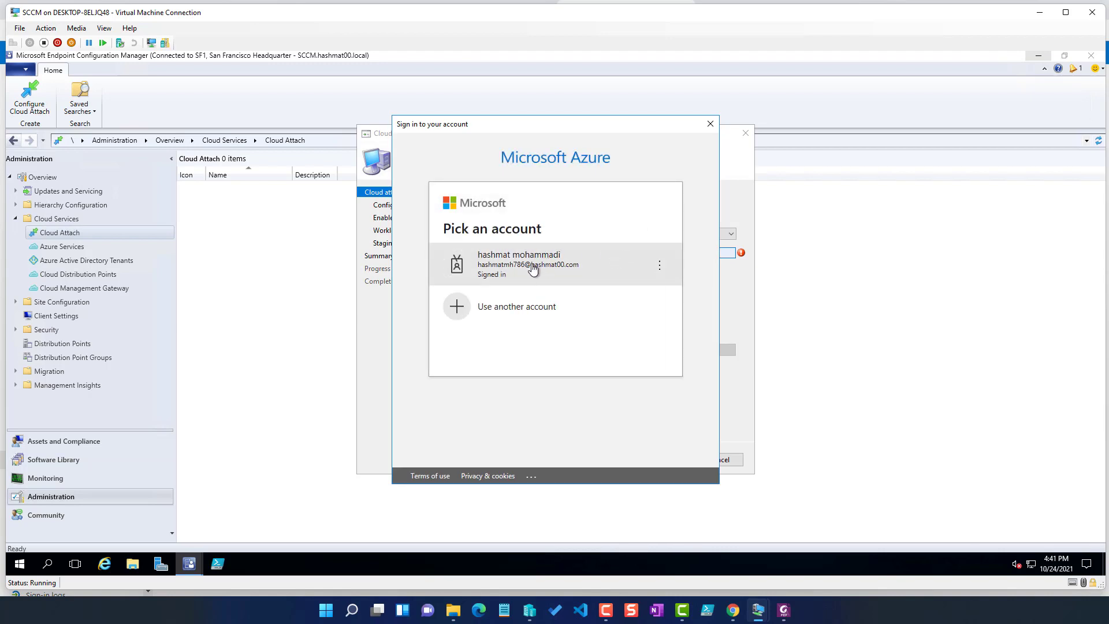
pyautogui.click(533, 269)
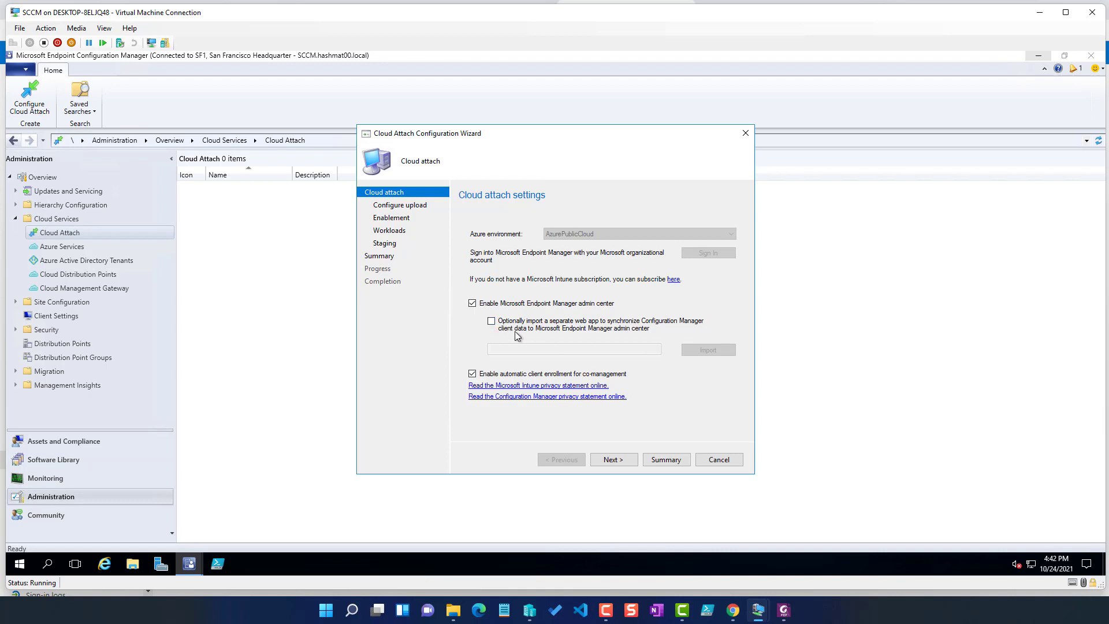
pyautogui.click(492, 322)
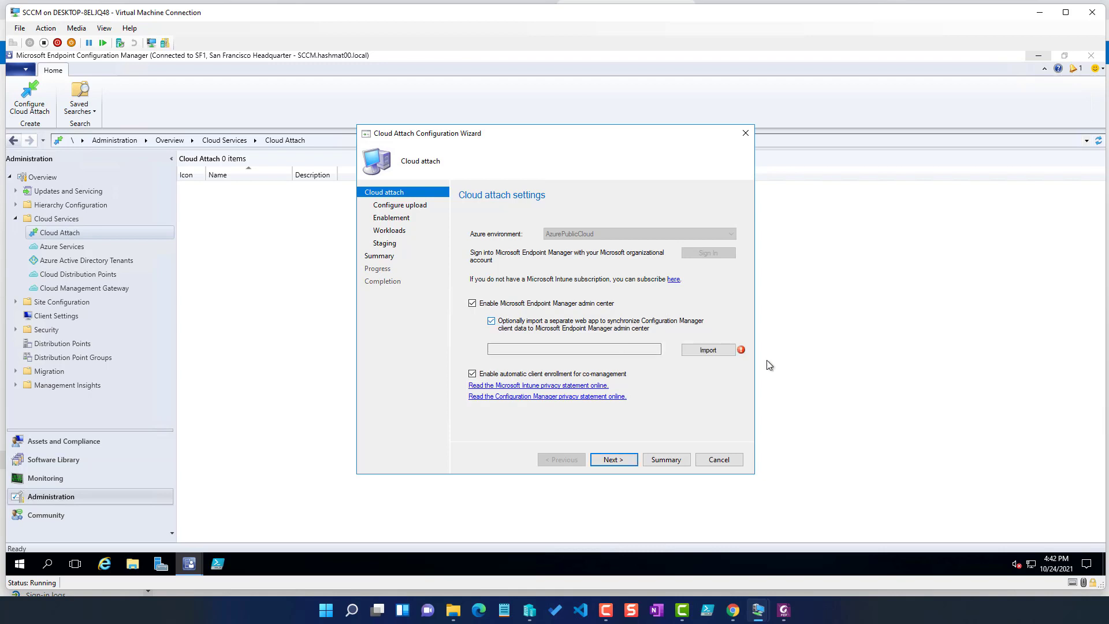
pyautogui.click(709, 350)
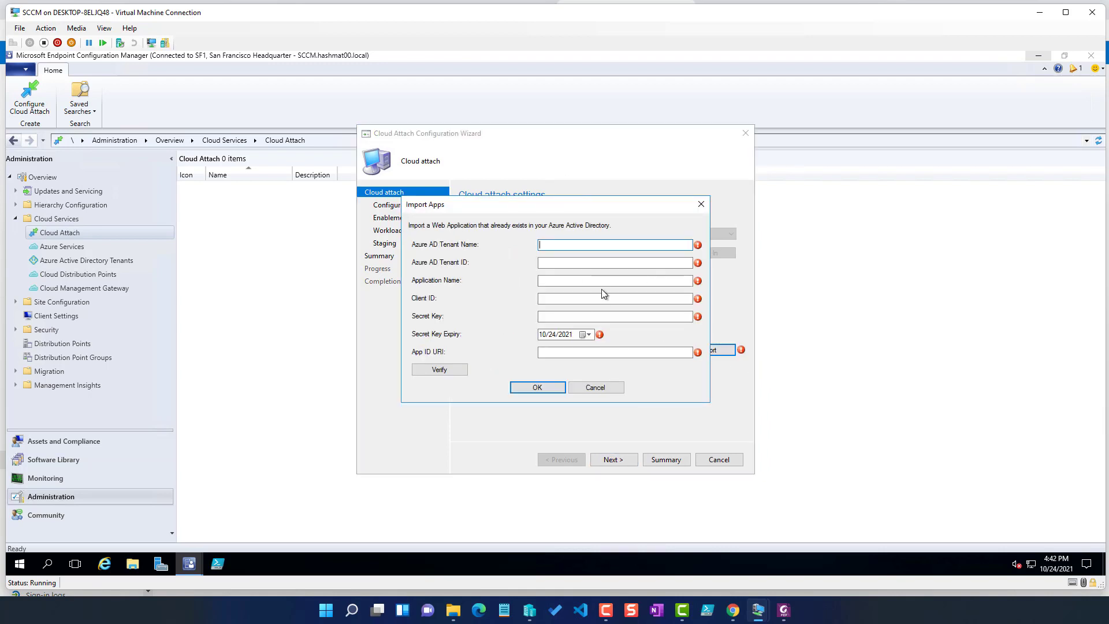
pyautogui.click(608, 387)
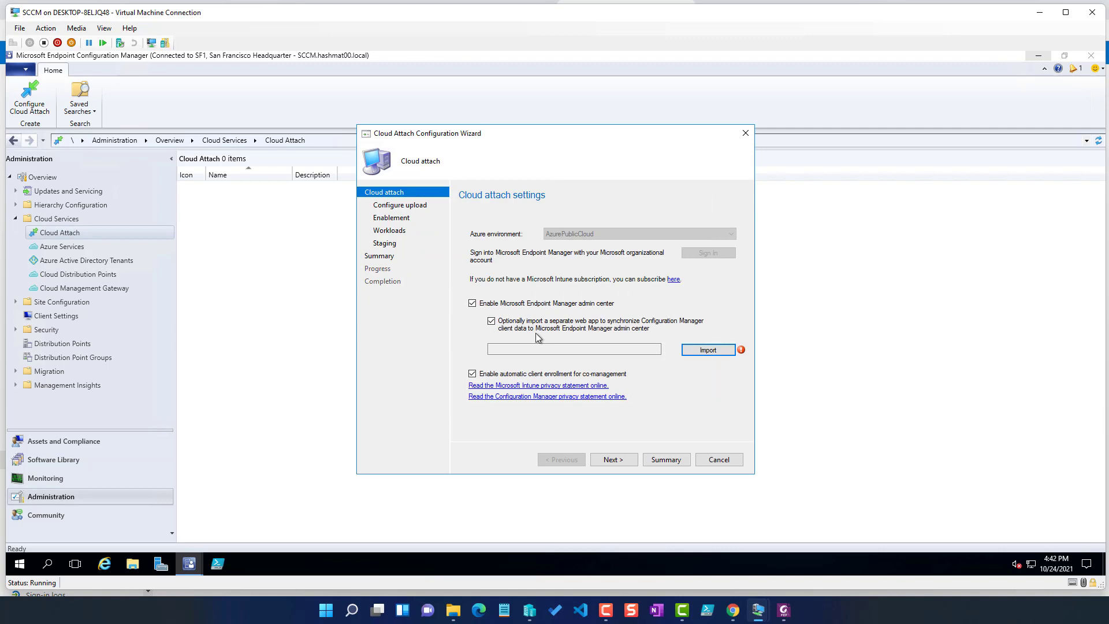
pyautogui.click(491, 322)
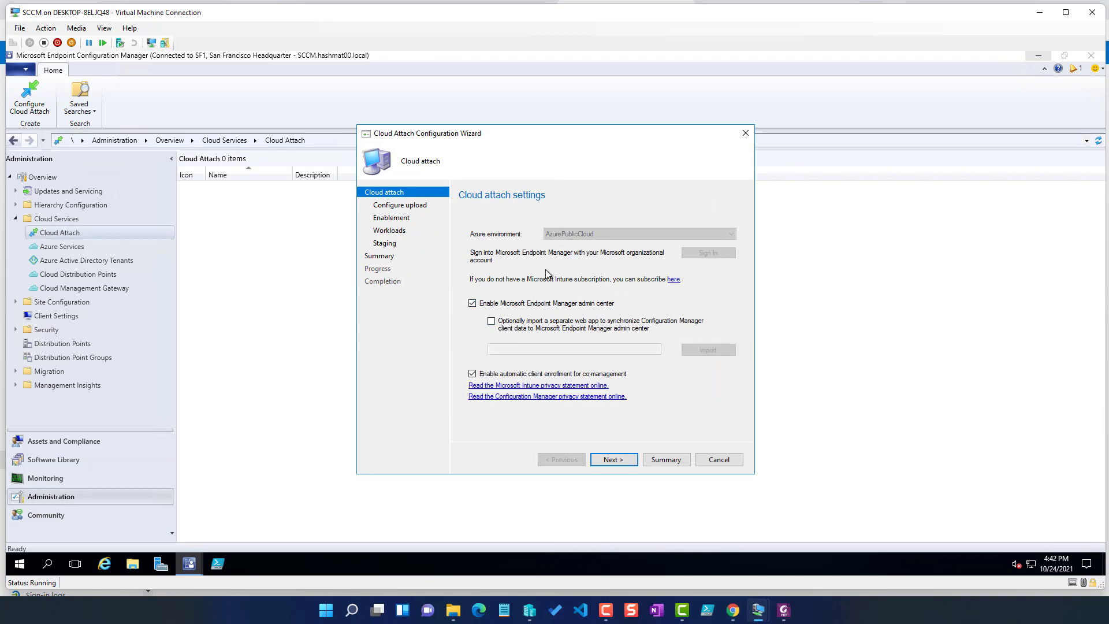
# Turn off automatic client enrollment for co-management and approve registering the application in the AAD tenant
pyautogui.click(534, 376)
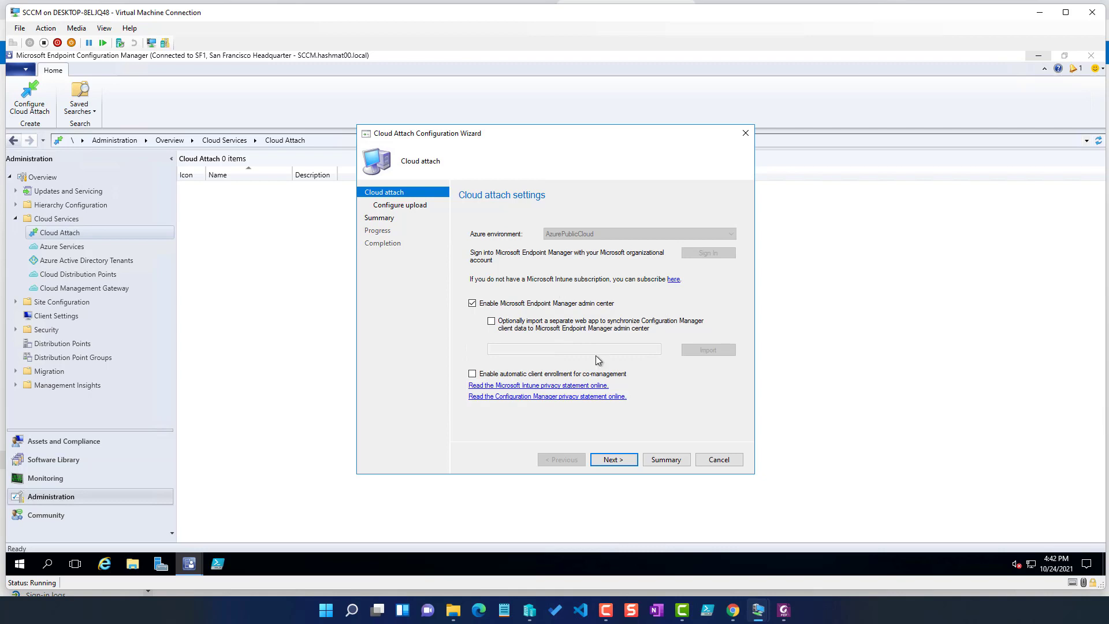
pyautogui.click(622, 460)
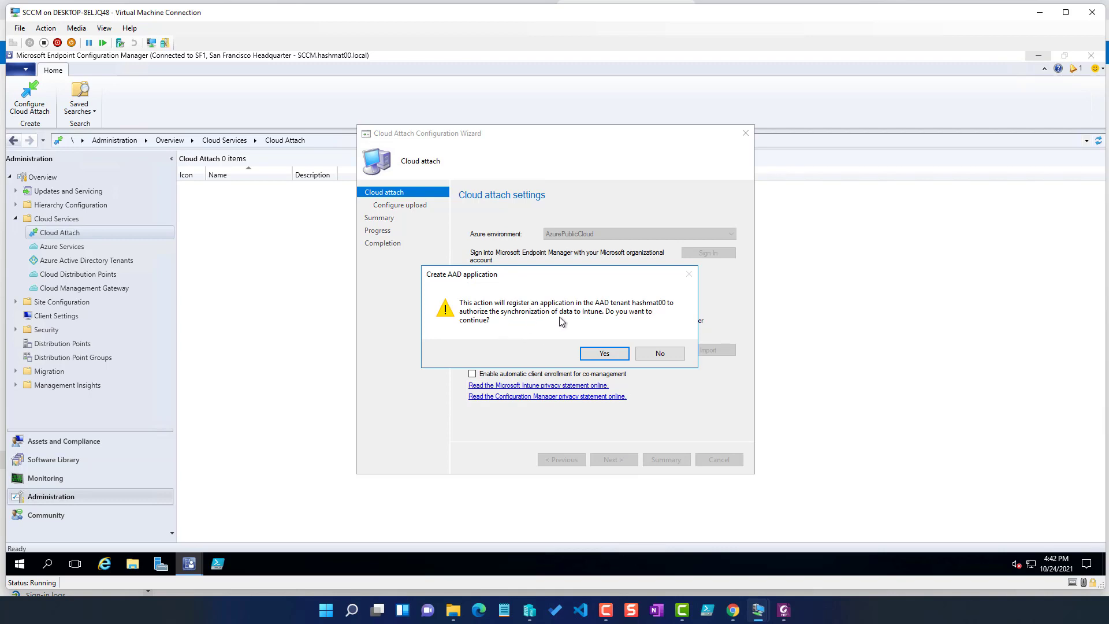
pyautogui.click(616, 357)
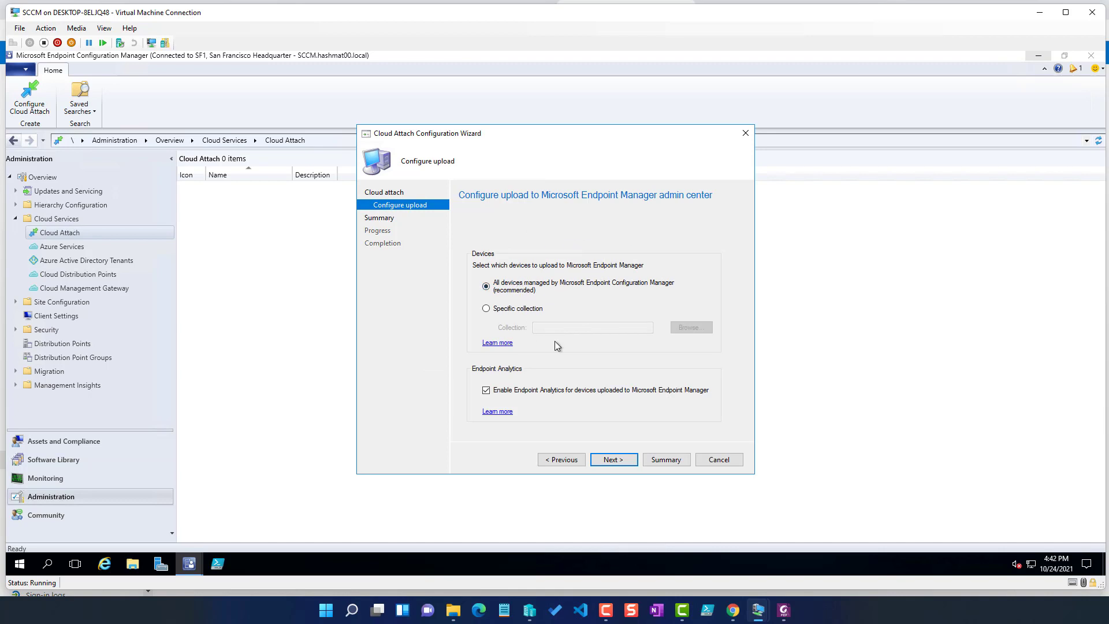
# Set the upload to all devices managed by Microsoft Endpoint Configuration Manager, apply the Cloud Attach settings and close the wizard
pyautogui.click(529, 309)
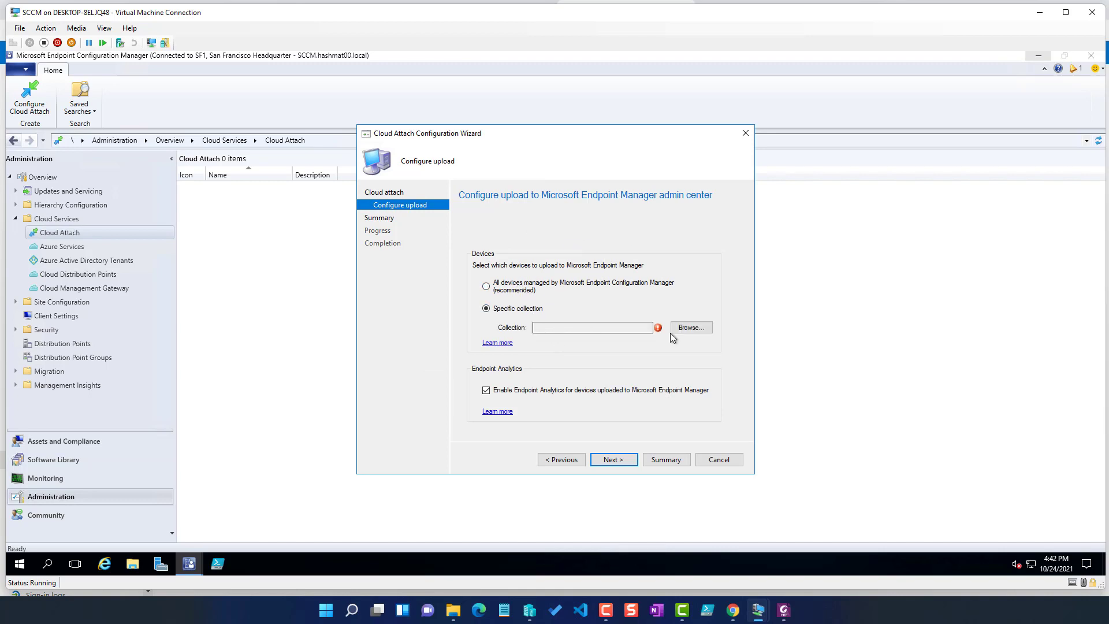
pyautogui.click(528, 289)
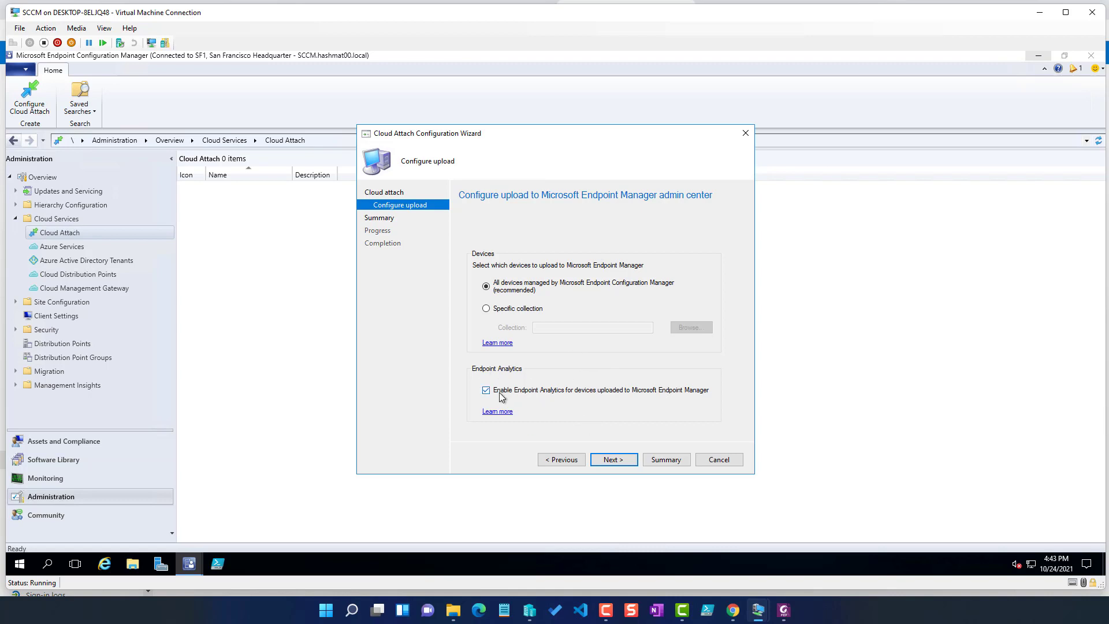
pyautogui.click(614, 459)
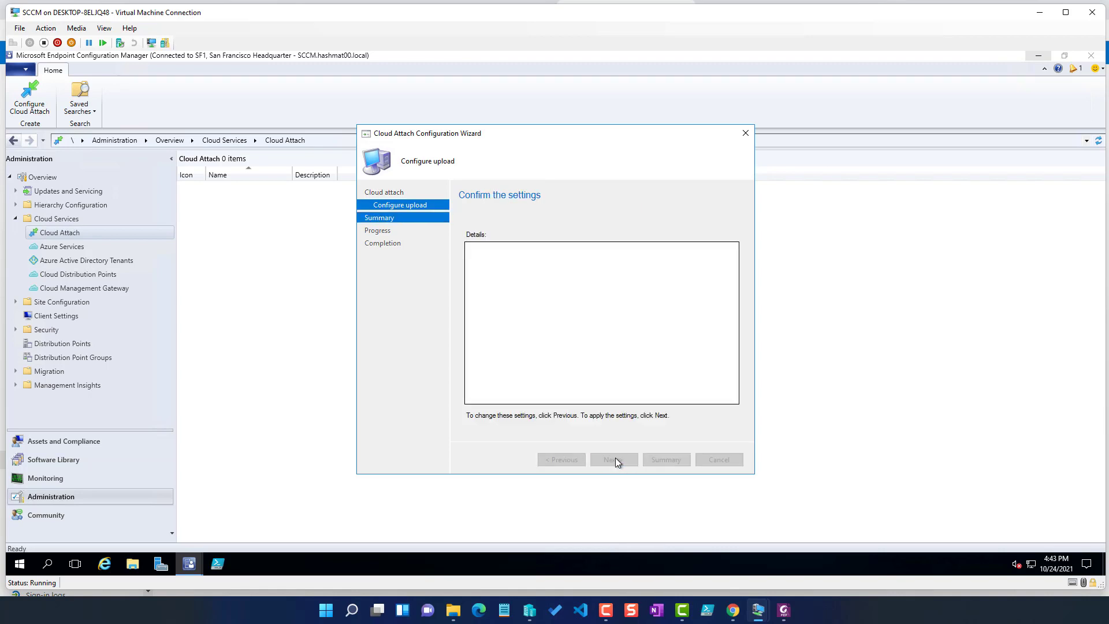
pyautogui.click(614, 460)
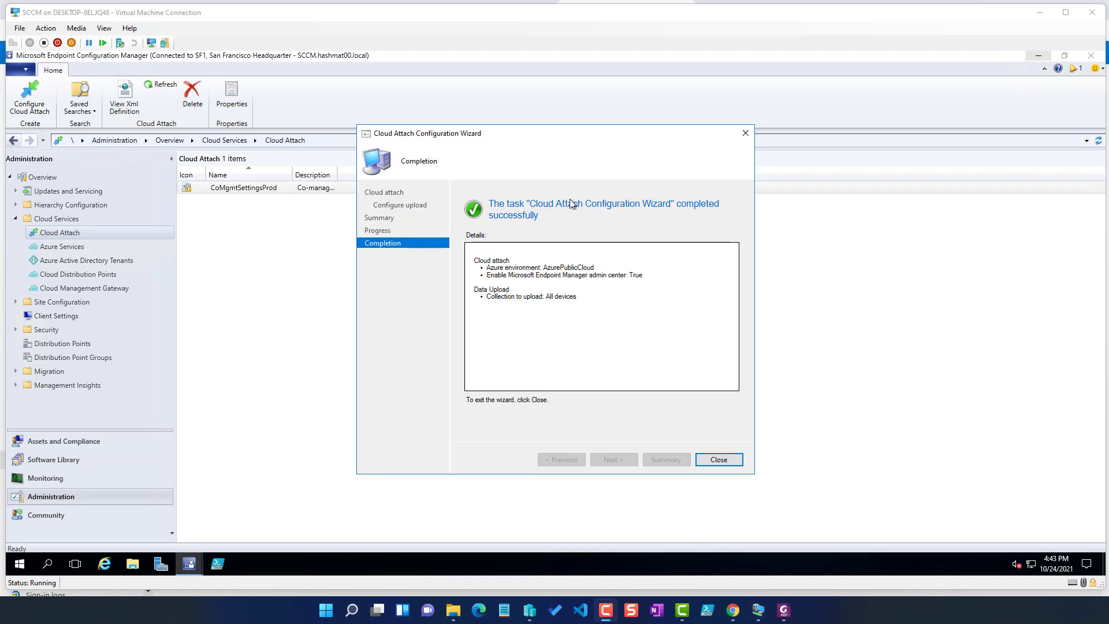
pyautogui.click(729, 462)
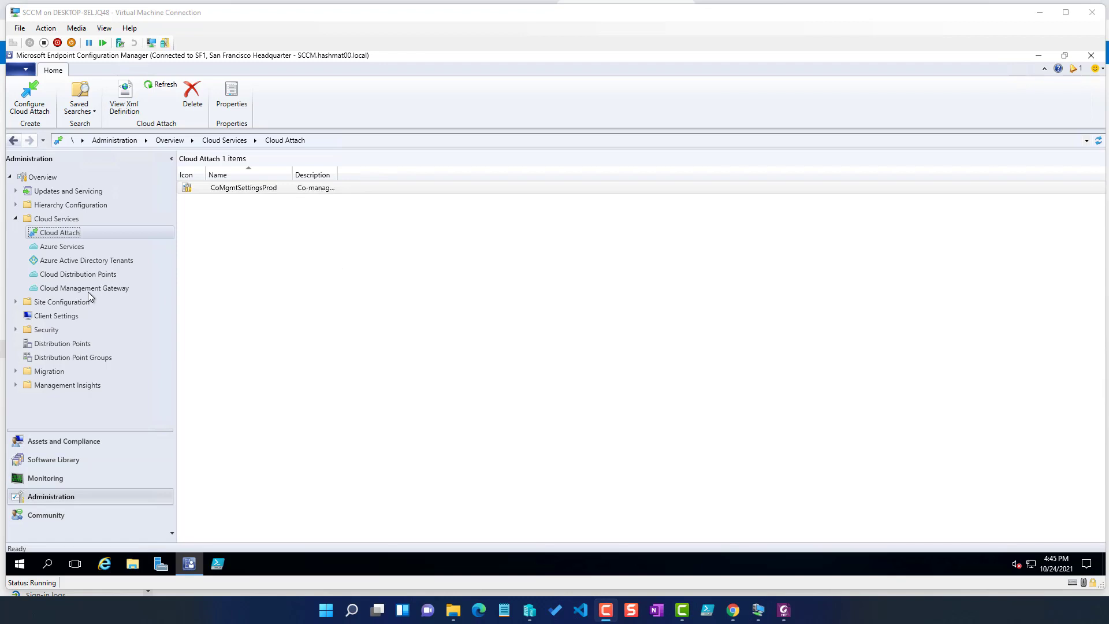
# Examine the Azure Services list and the Azure Active Directory Tenants, widening the columns to read full tenant IDs and application names
pyautogui.click(70, 249)
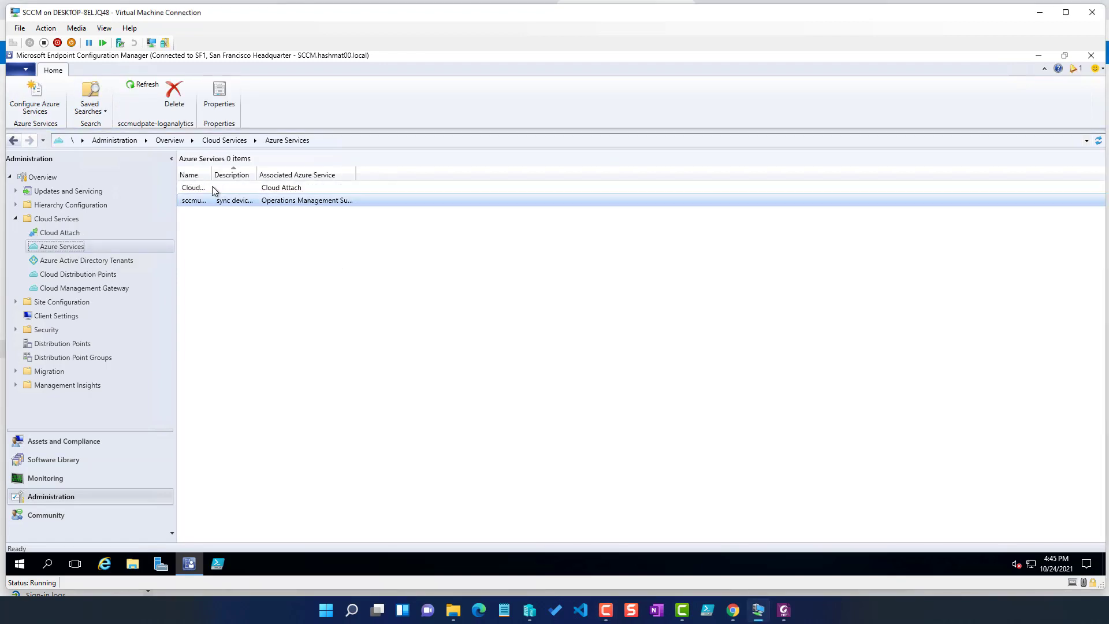
pyautogui.click(199, 188)
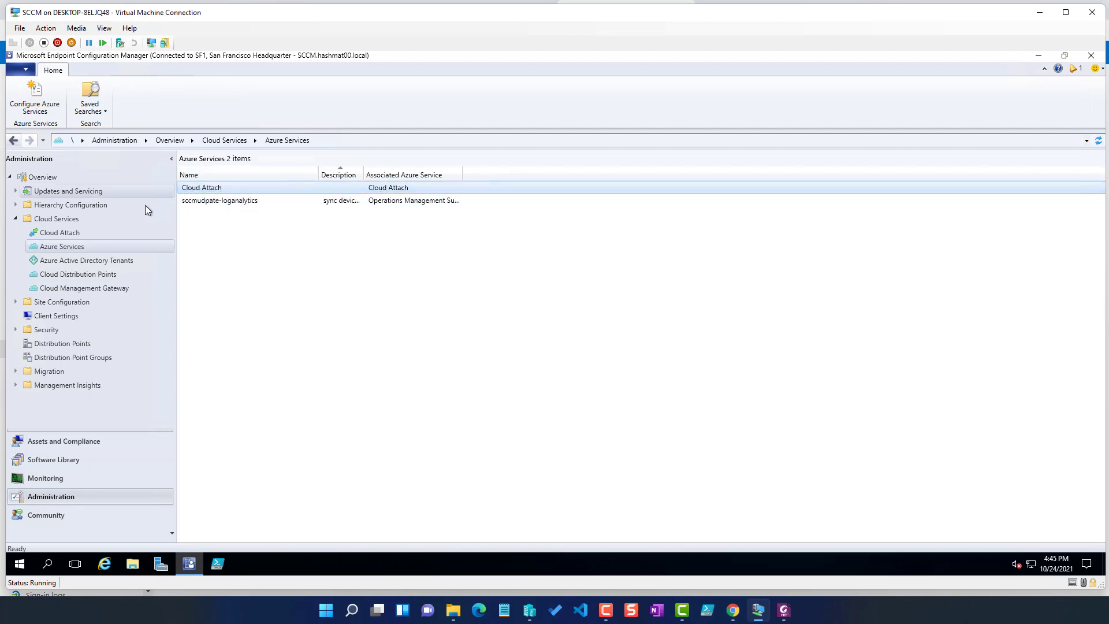
pyautogui.click(122, 261)
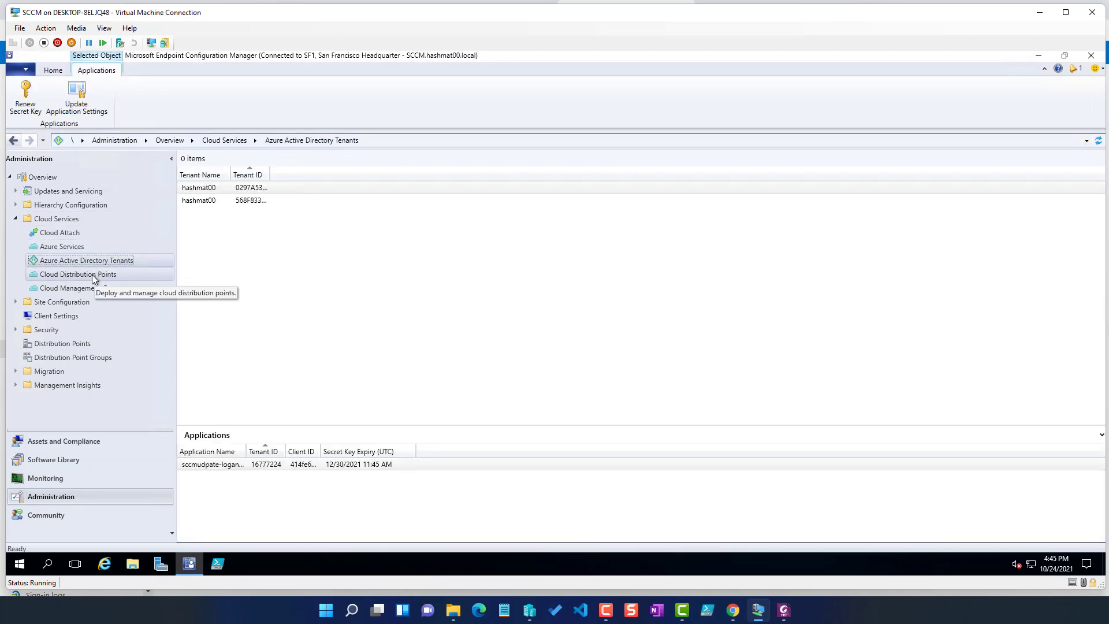
pyautogui.moveTo(260, 175); pyautogui.dragTo(511, 175)
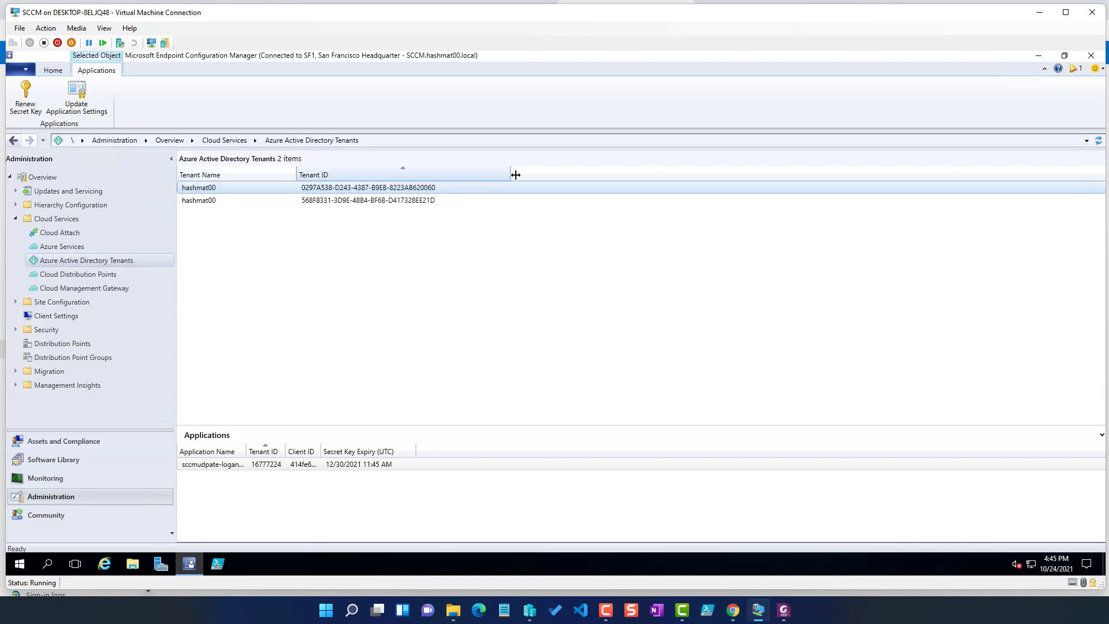
pyautogui.click(209, 200)
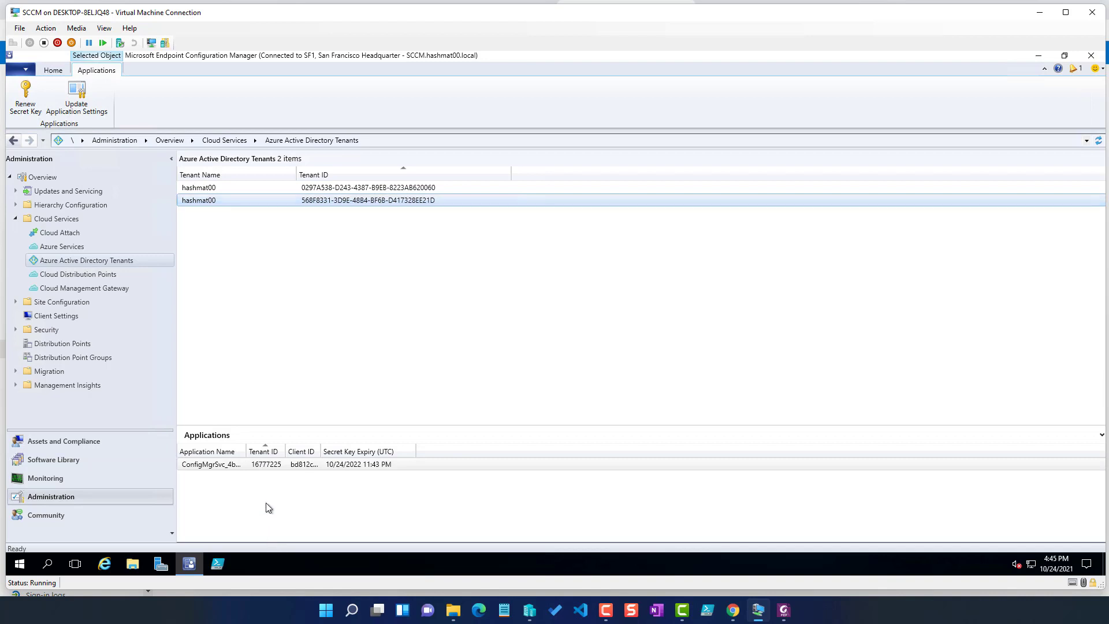
pyautogui.moveTo(247, 451); pyautogui.dragTo(379, 446)
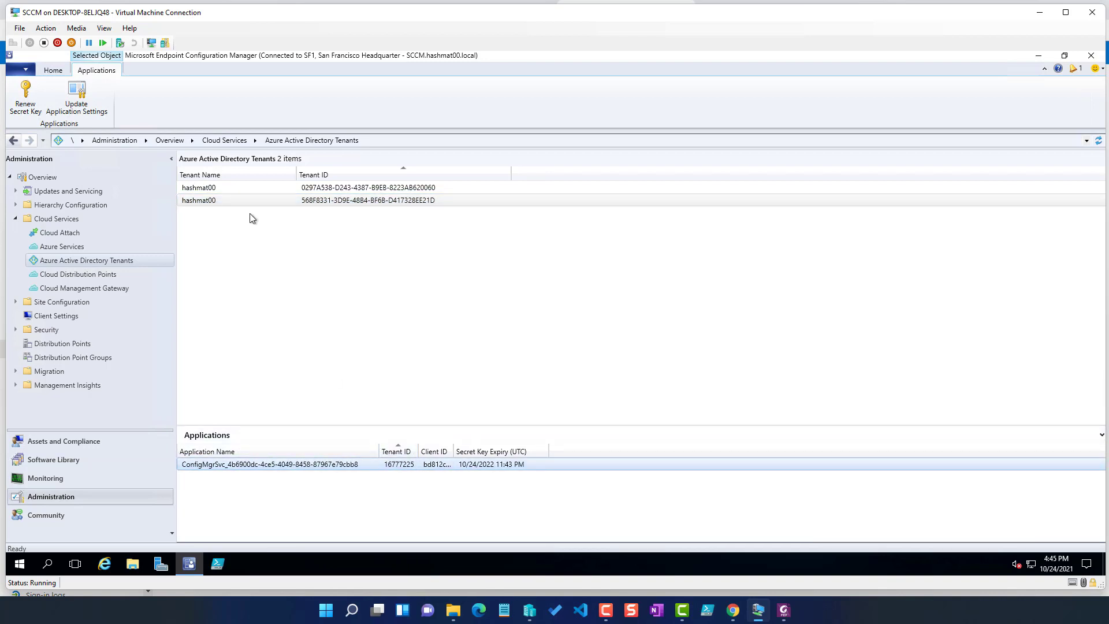
# Compare the applications listed under the two Azure Active Directory tenants and narrow the applications' Tenant ID column
pyautogui.click(217, 190)
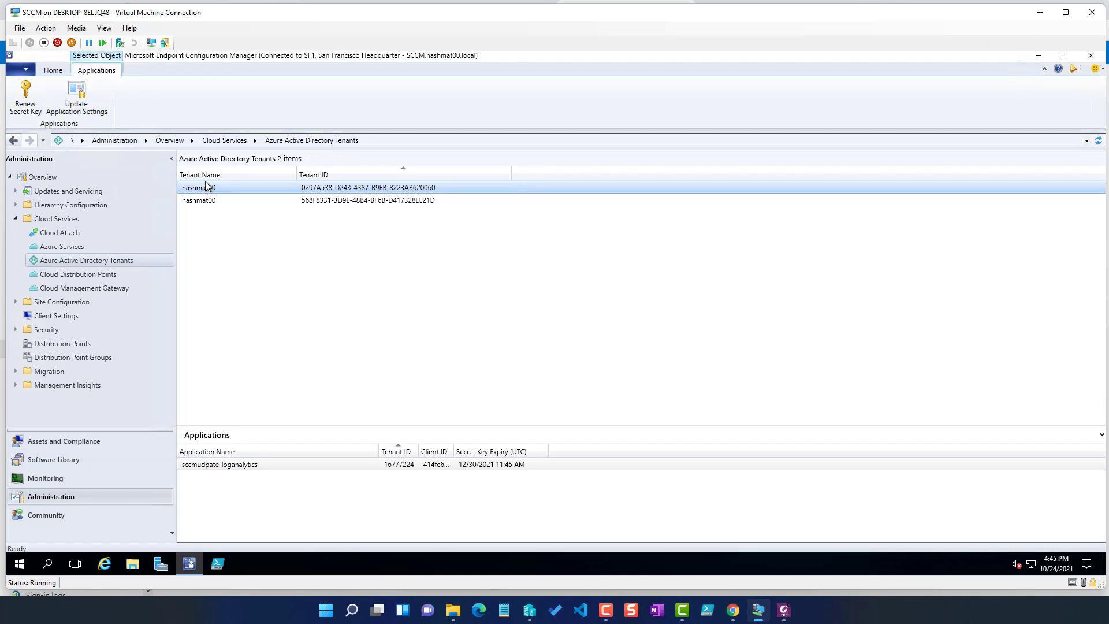
pyautogui.click(256, 468)
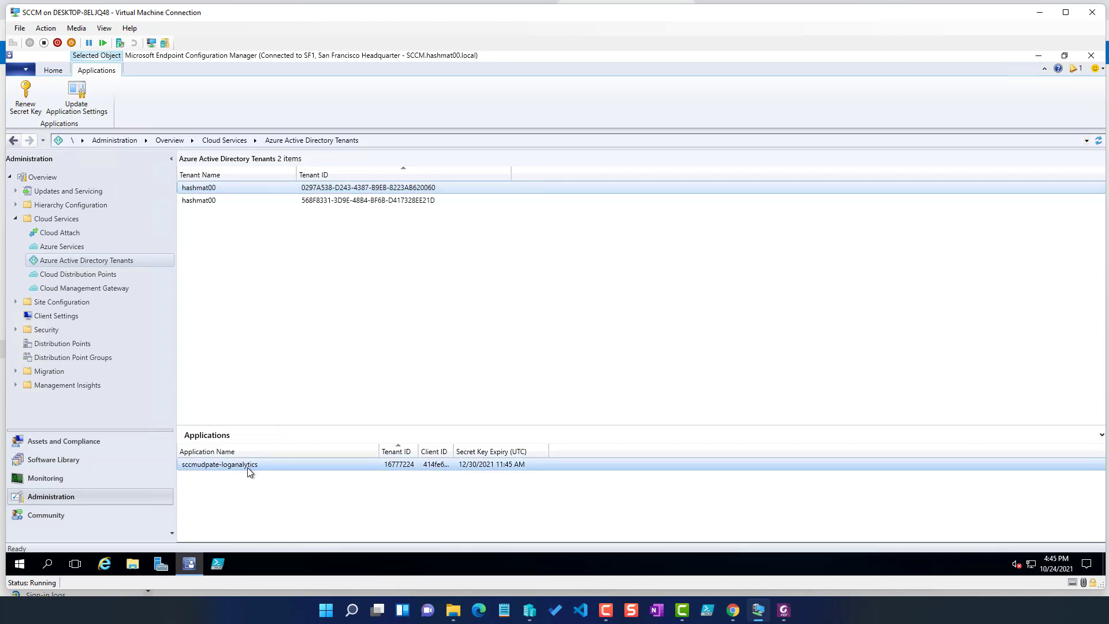
pyautogui.click(221, 190)
pyautogui.click(211, 200)
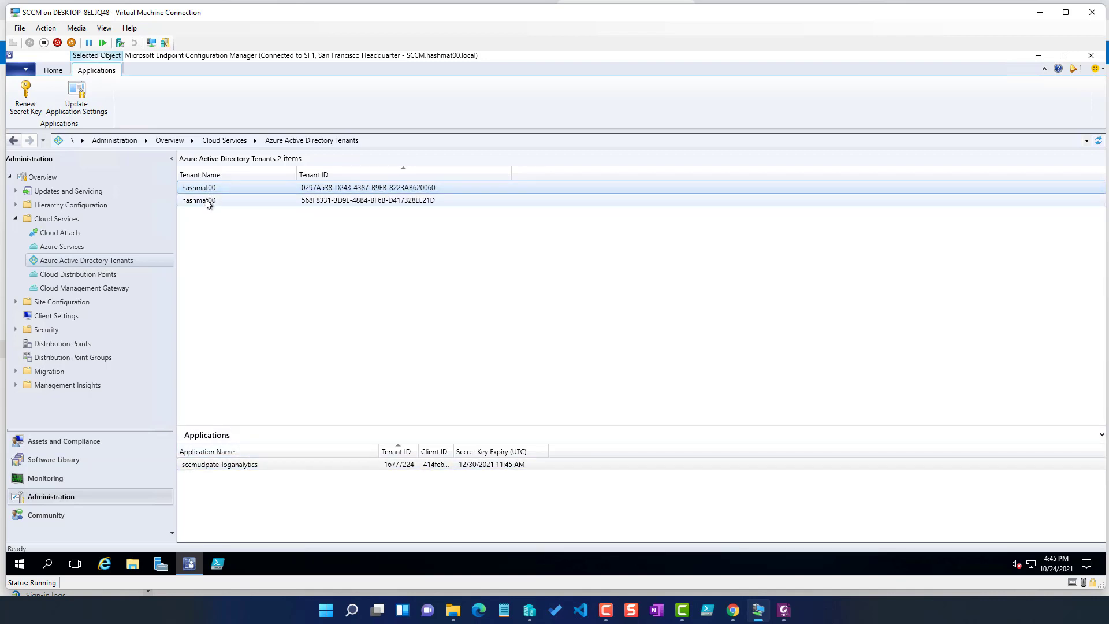
pyautogui.click(216, 467)
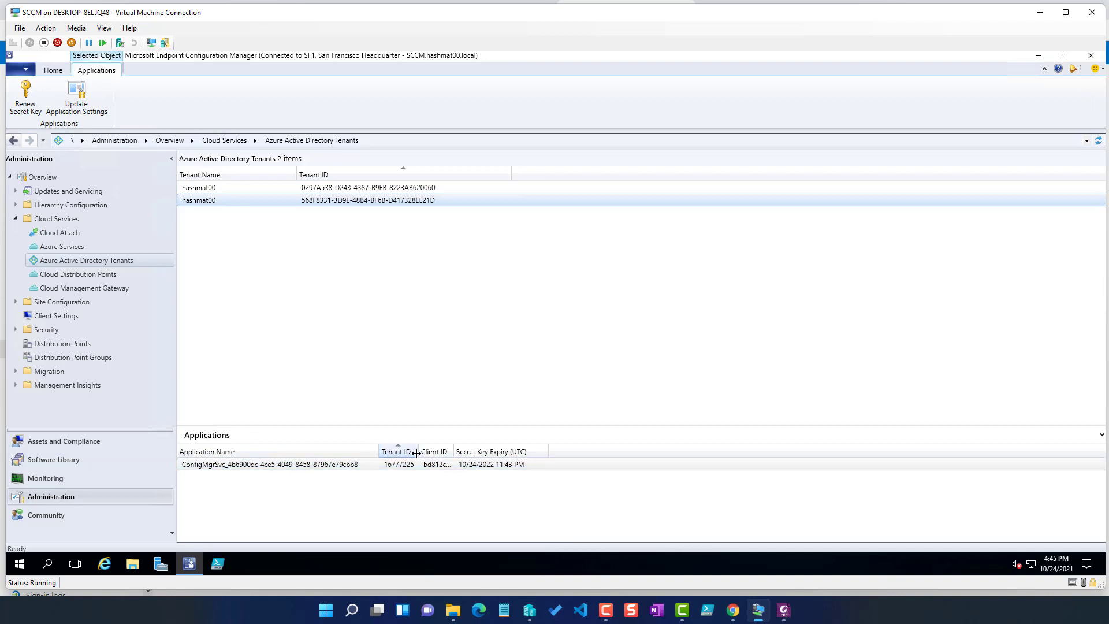
pyautogui.moveTo(418, 451); pyautogui.dragTo(394, 450)
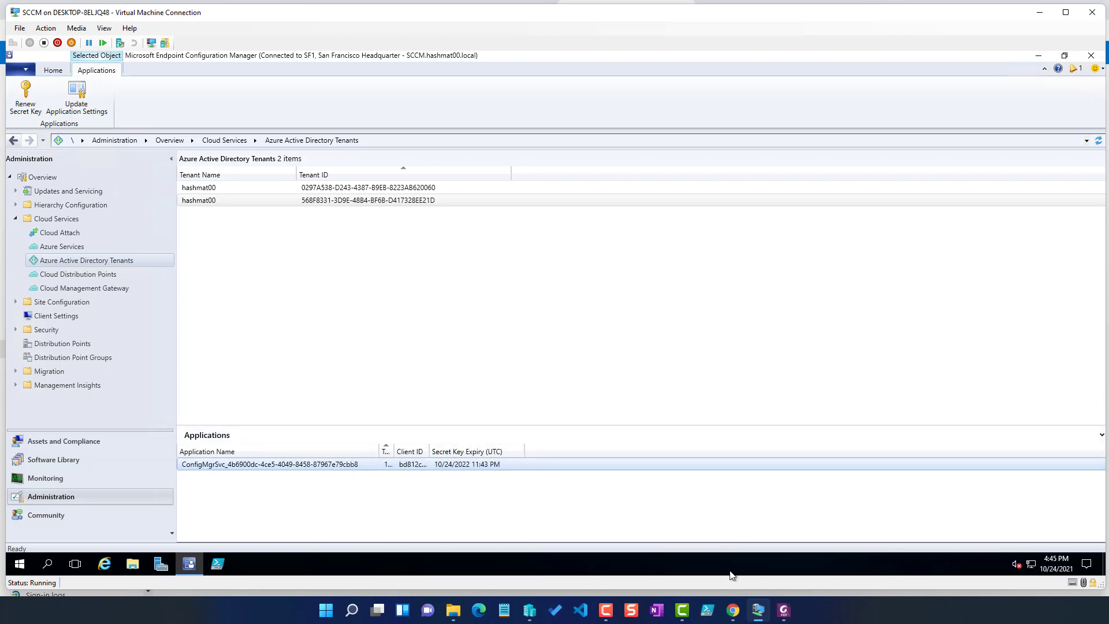
# Compare the registered applications in the Azure portal with the tenant's application in Configuration Manager, and slightly widen the applications' Tenant ID column
pyautogui.moveTo(734, 614)
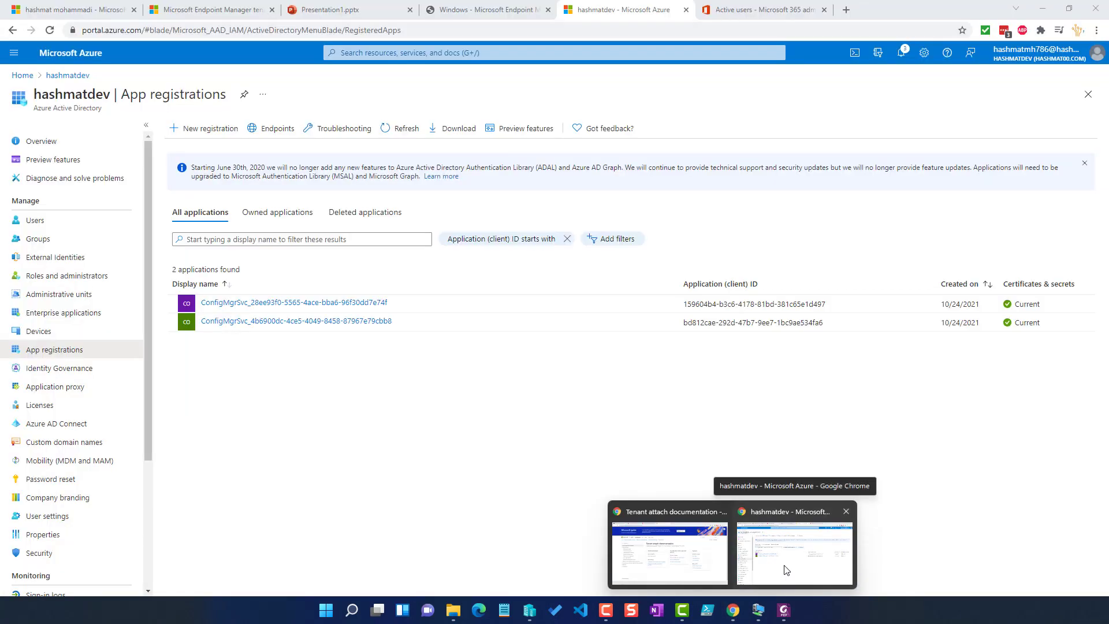
pyautogui.click(784, 572)
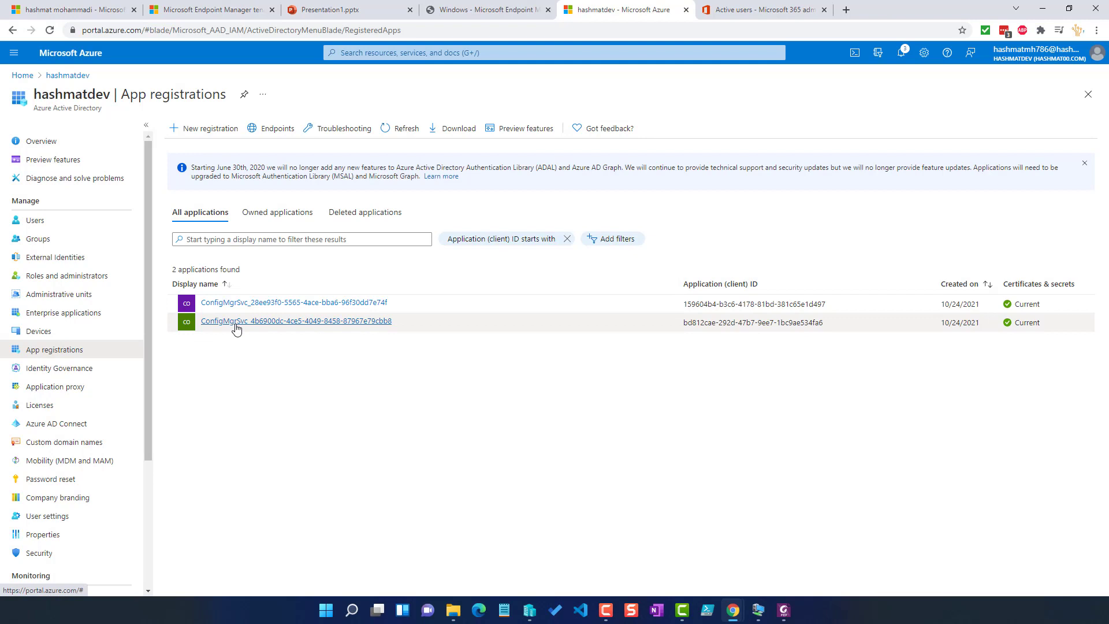
pyautogui.click(766, 606)
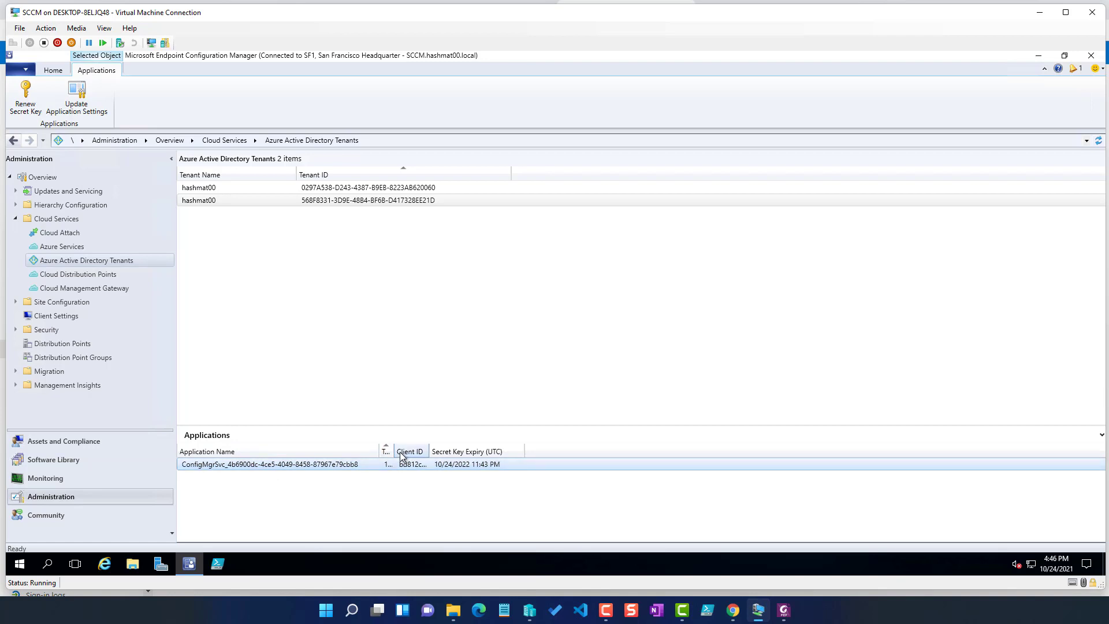
pyautogui.moveTo(403, 451)
pyautogui.mouseDown()
pyautogui.moveTo(441, 451)
pyautogui.moveTo(403, 447)
pyautogui.mouseUp()
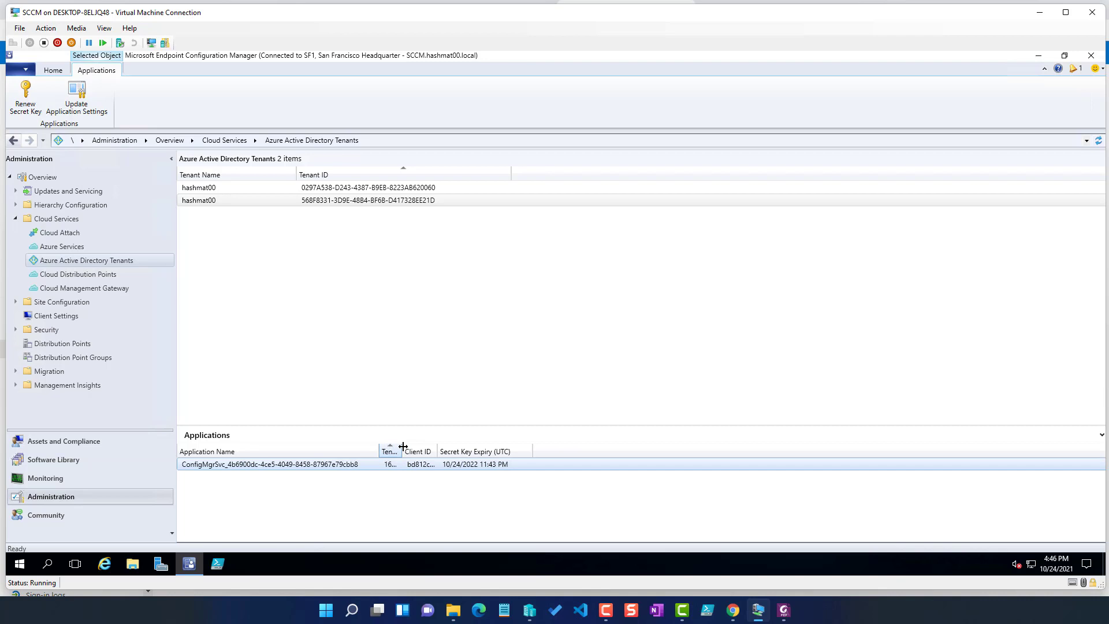
# Review the upload, enablement, workloads and staging settings in the CoMgmtSettingsProd properties under Cloud Attach, and close them without changes
pyautogui.click(60, 232)
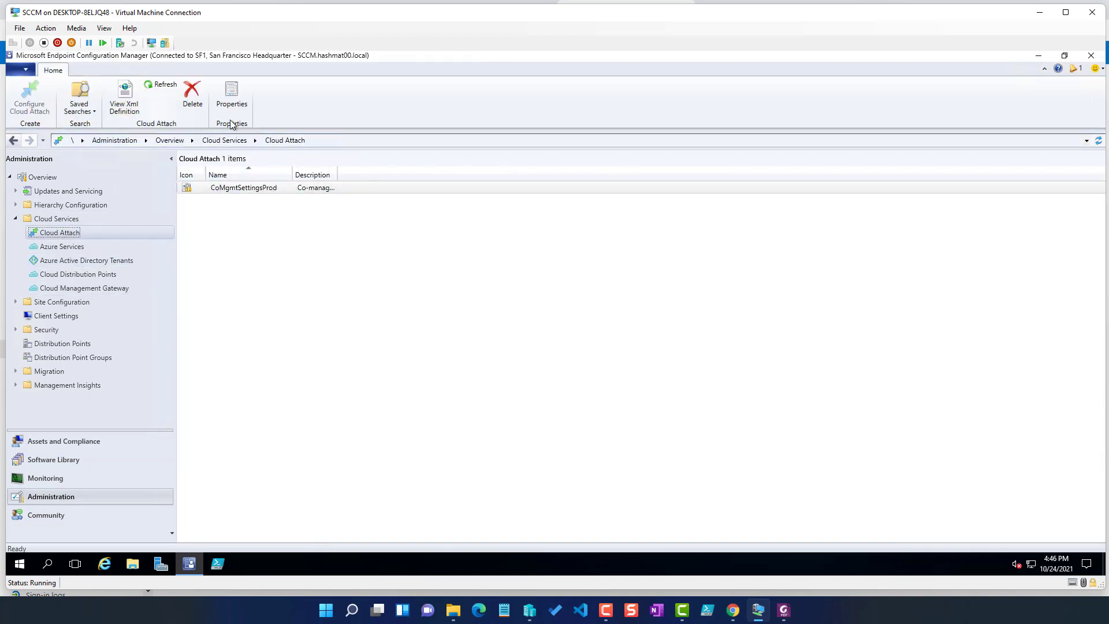
pyautogui.click(240, 100)
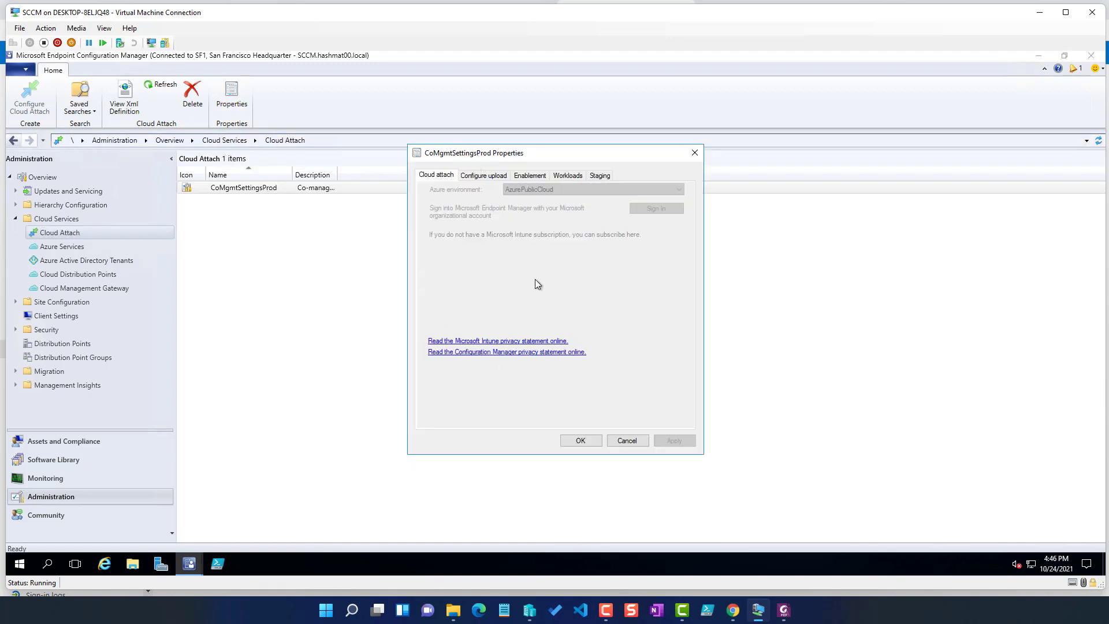
pyautogui.click(484, 175)
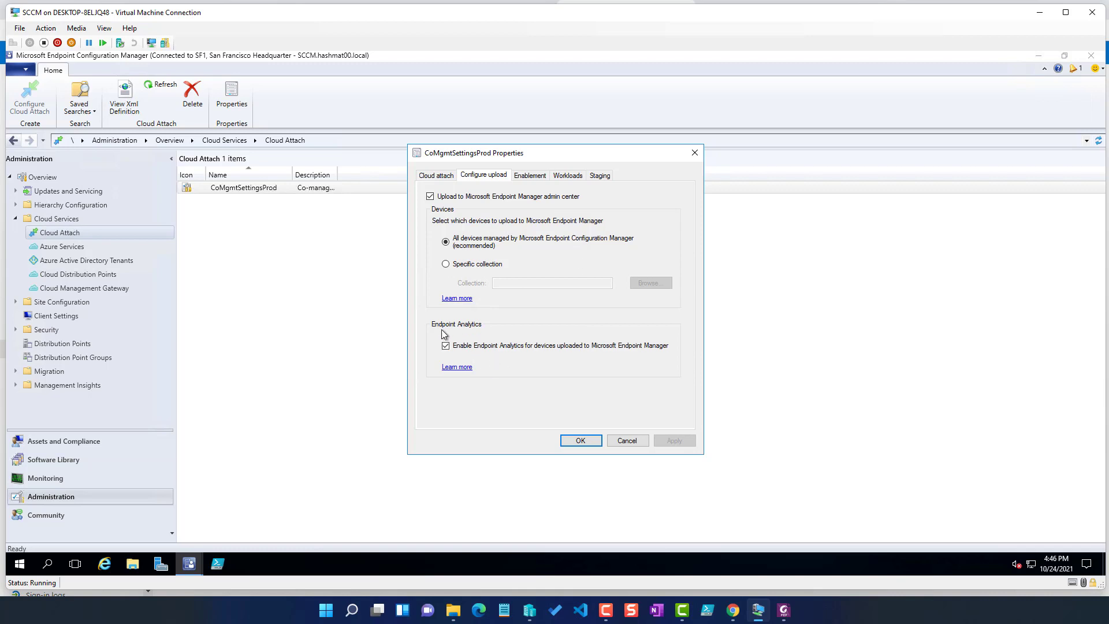
pyautogui.click(537, 179)
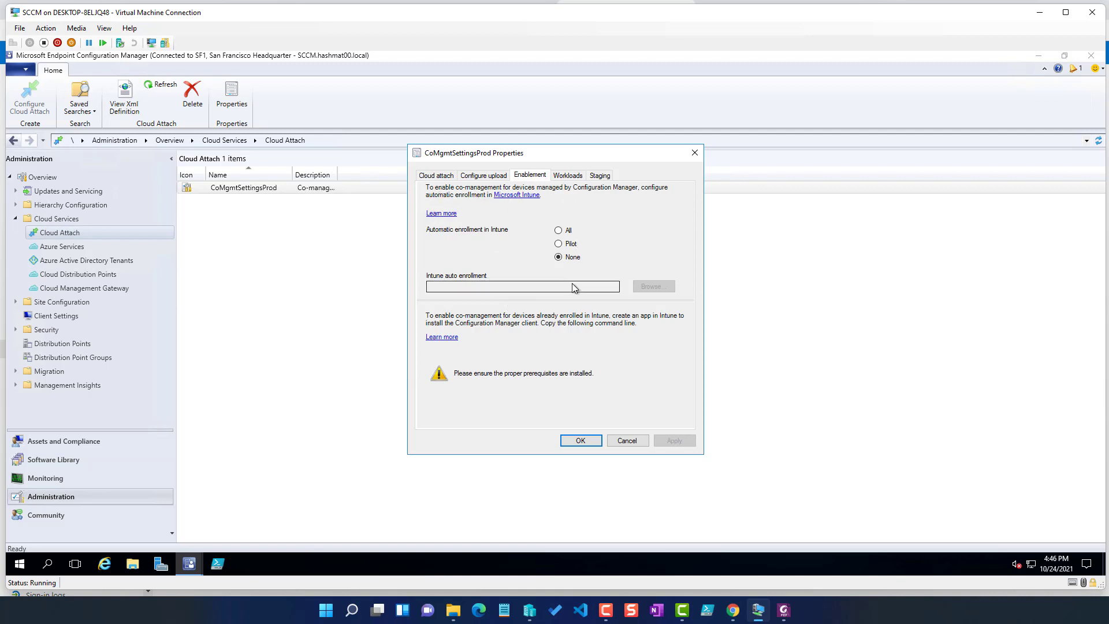
pyautogui.click(568, 179)
pyautogui.click(600, 176)
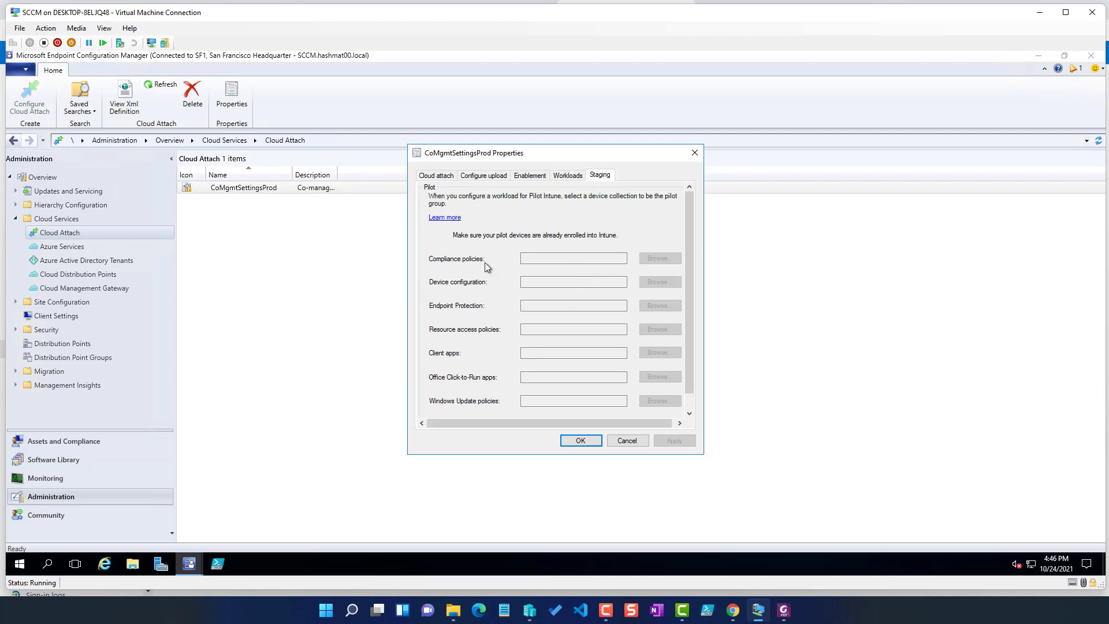
pyautogui.click(627, 441)
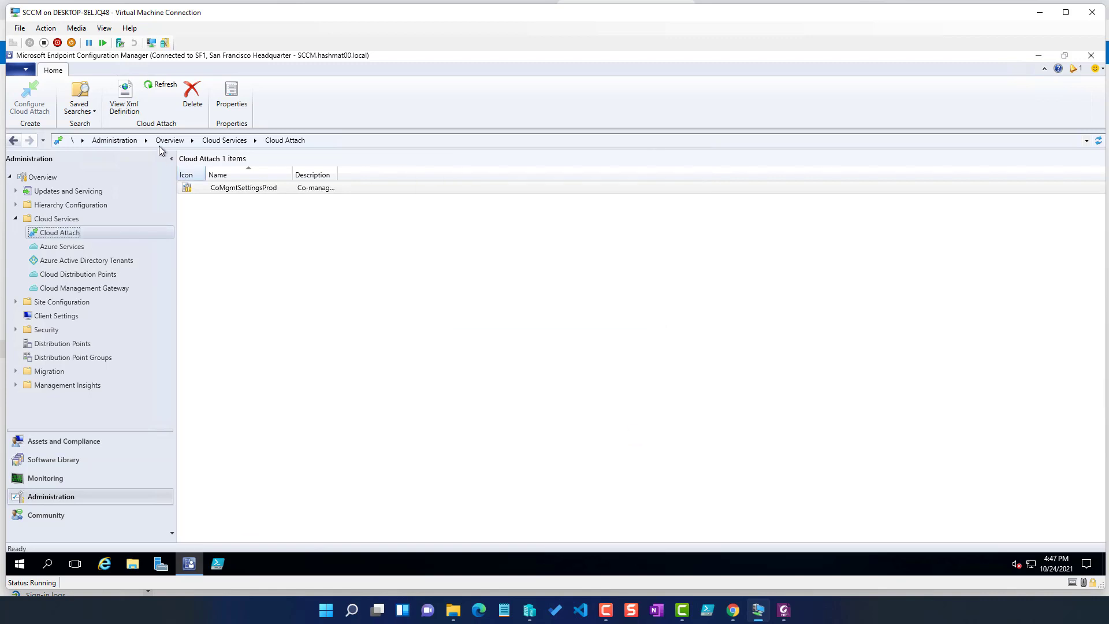
# Examine the XML definition of CoMgmtSettingsProd, focusing on the co-management rules and the Windows platform applicability operands, and minimize its window
pyautogui.click(124, 106)
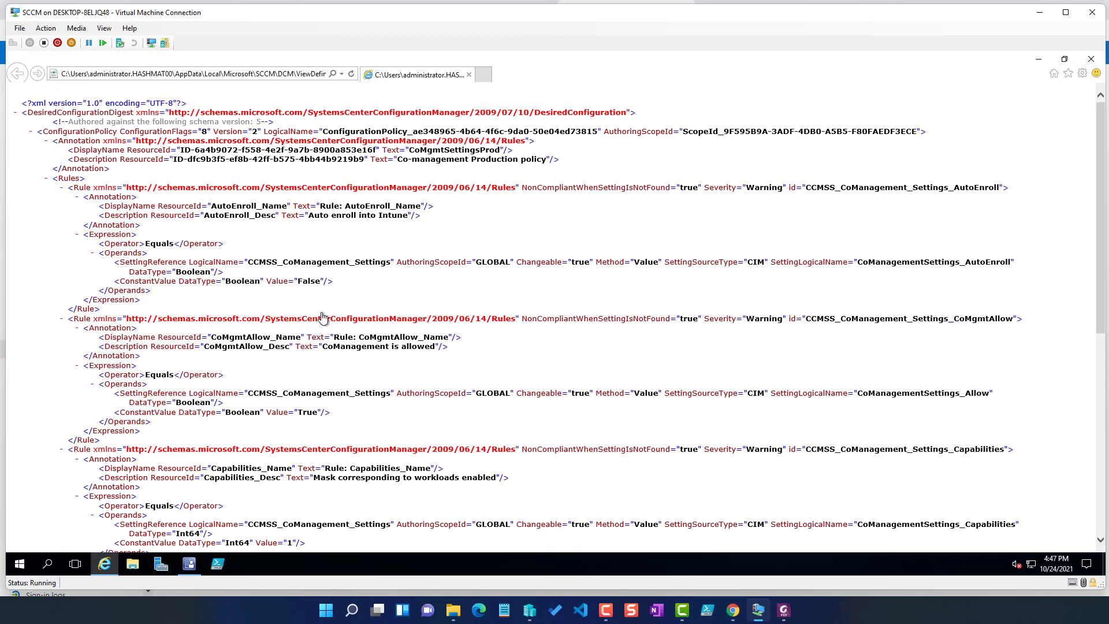
pyautogui.scroll(-3, 329, 327)
pyautogui.scroll(-3, 328, 327)
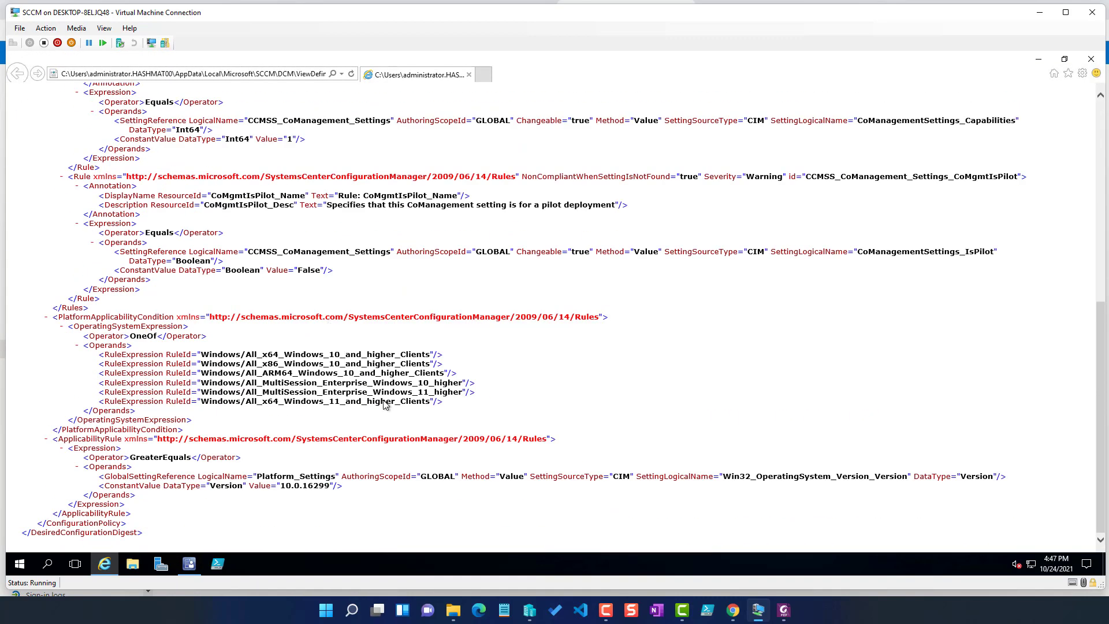
pyautogui.moveTo(436, 406); pyautogui.dragTo(96, 355)
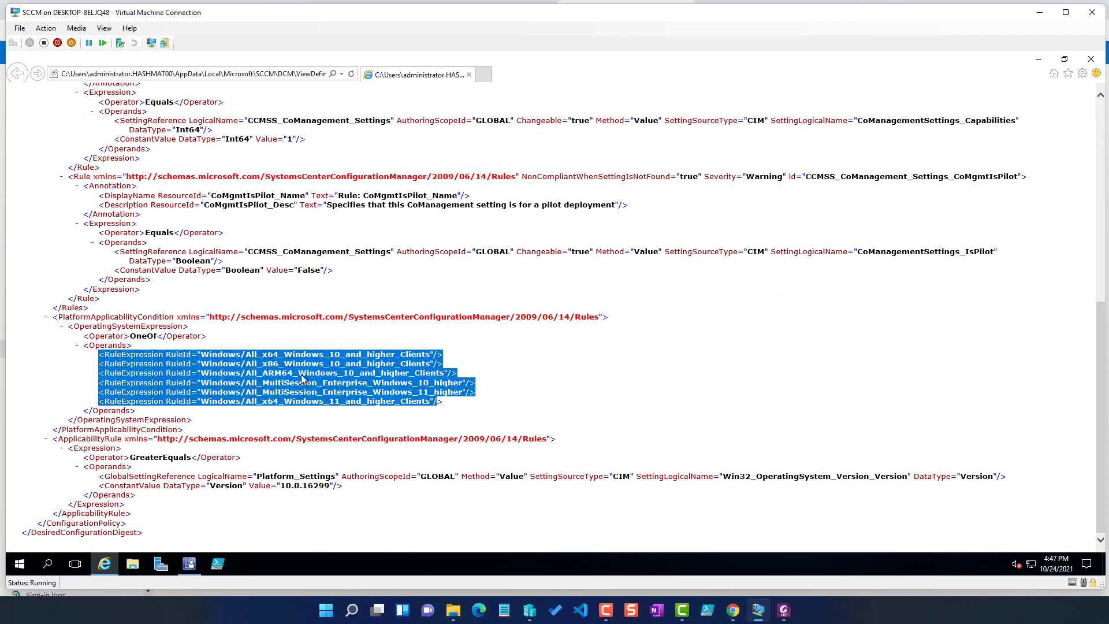
pyautogui.click(329, 406)
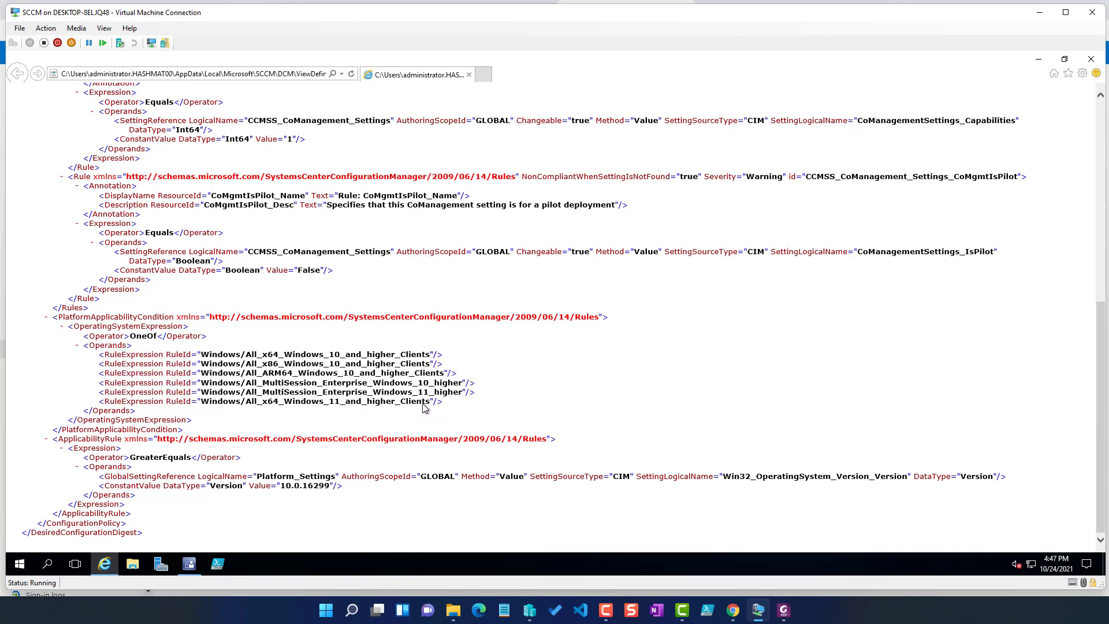
pyautogui.moveTo(424, 407); pyautogui.dragTo(89, 345)
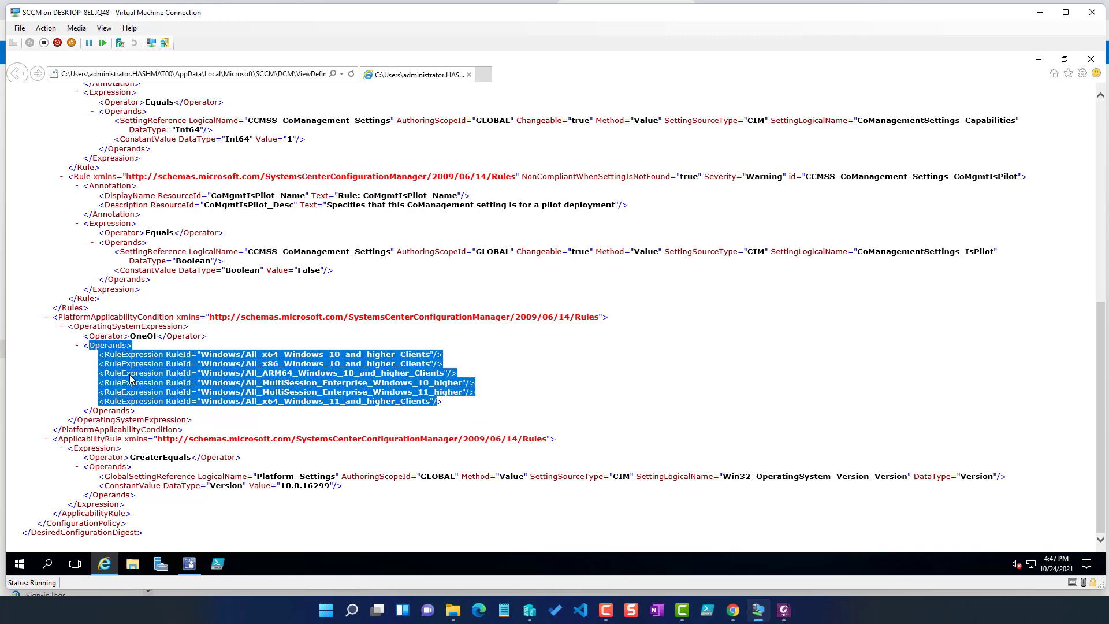
pyautogui.scroll(7, 324, 484)
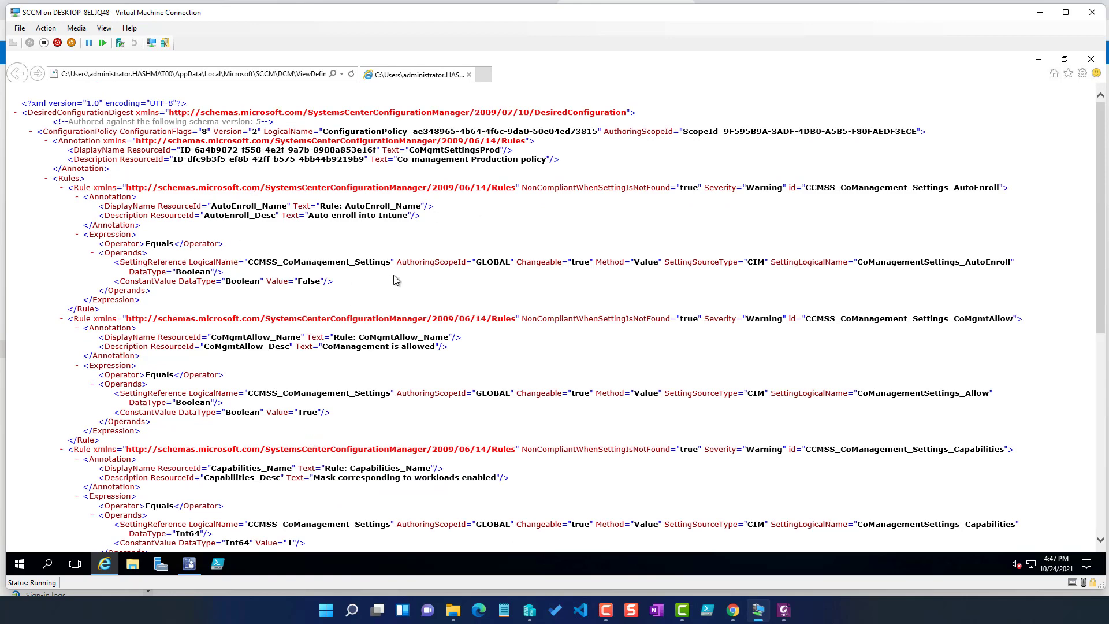
pyautogui.scroll(-7, 394, 278)
pyautogui.scroll(7, 388, 267)
pyautogui.click(1038, 60)
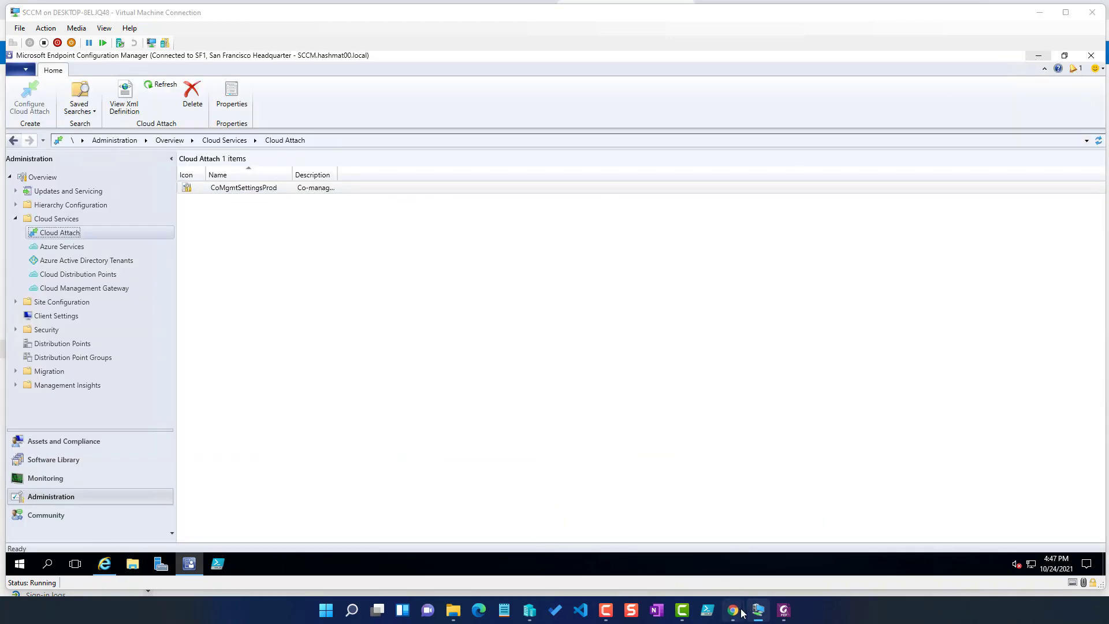
# Switch to the Microsoft Endpoint Manager admin center in Chrome and refresh the Windows devices list to look for uploaded devices
pyautogui.moveTo(733, 609)
pyautogui.click(795, 566)
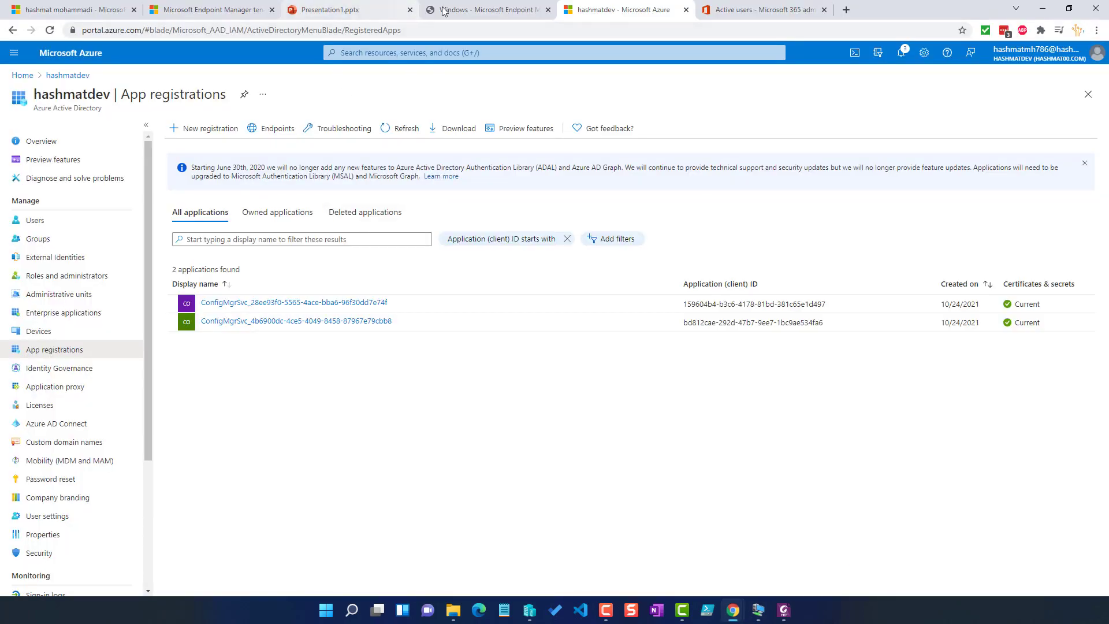
pyautogui.click(484, 8)
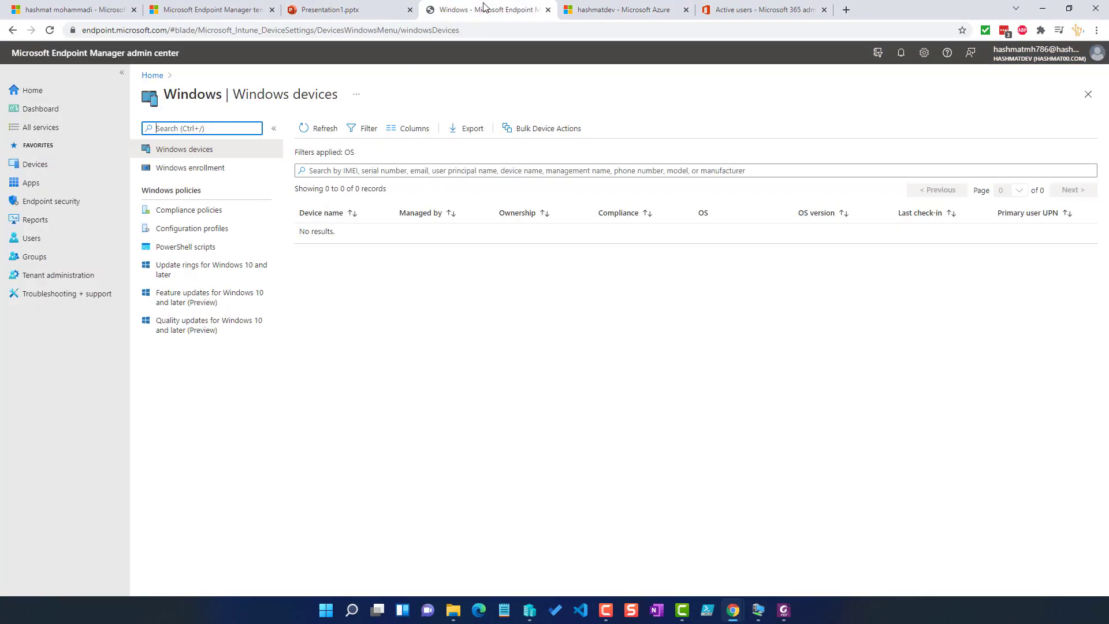
pyautogui.click(322, 129)
pyautogui.press('F5')
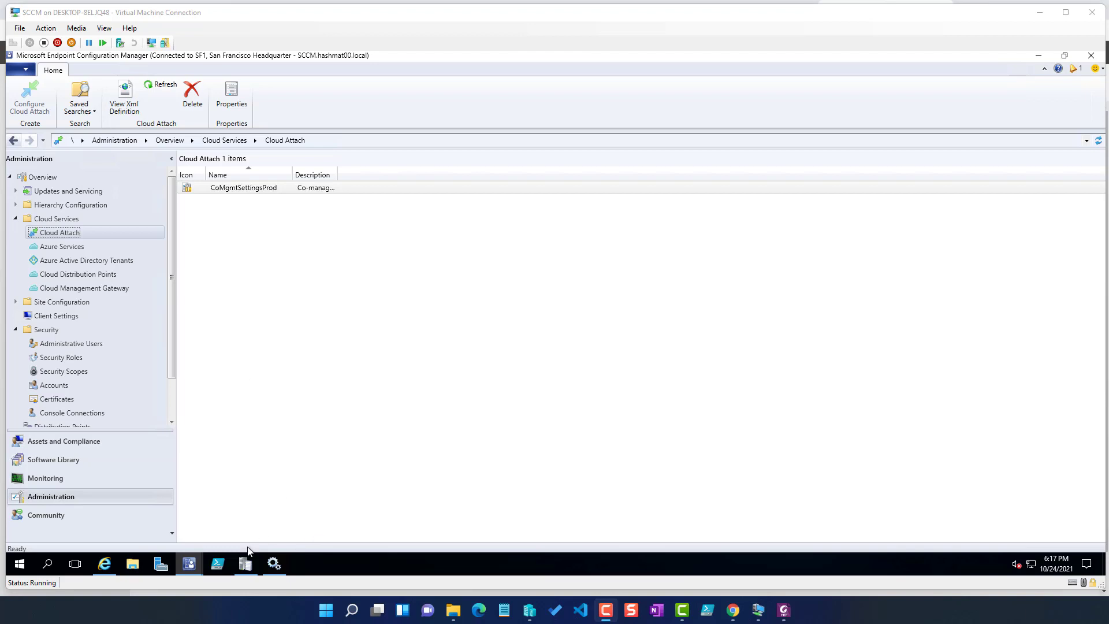
# Examine the latest CMGatewaySyncUploadWorker.log entries for tenant onboarding, device data upload and the next run time in the trace log tool
pyautogui.click(246, 563)
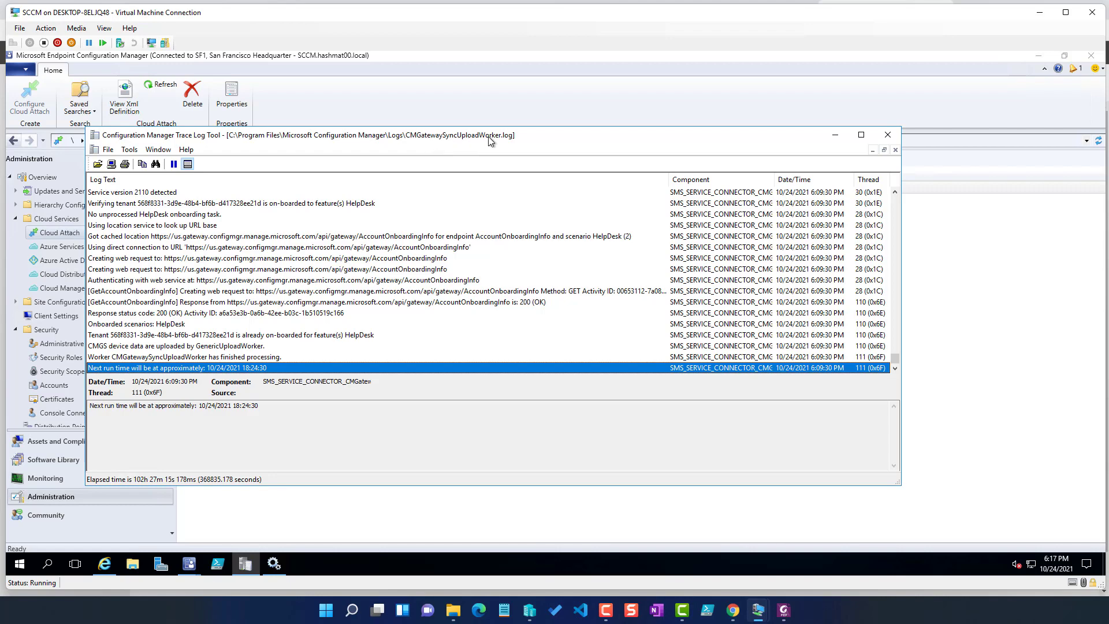
pyautogui.click(369, 293)
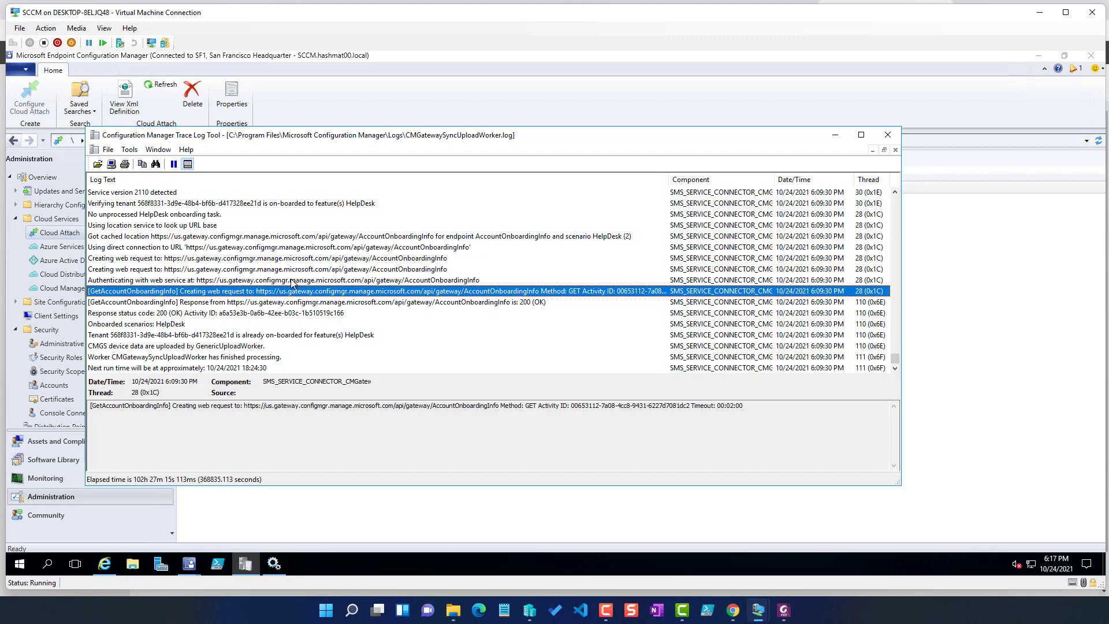
pyautogui.scroll(2, 291, 283)
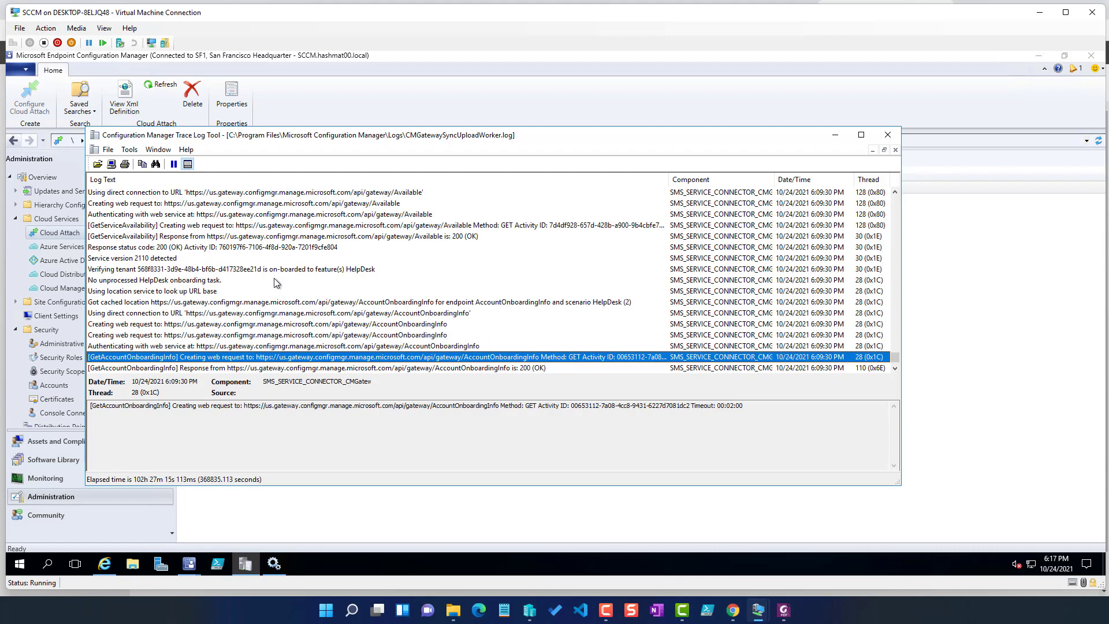
pyautogui.scroll(-2, 275, 282)
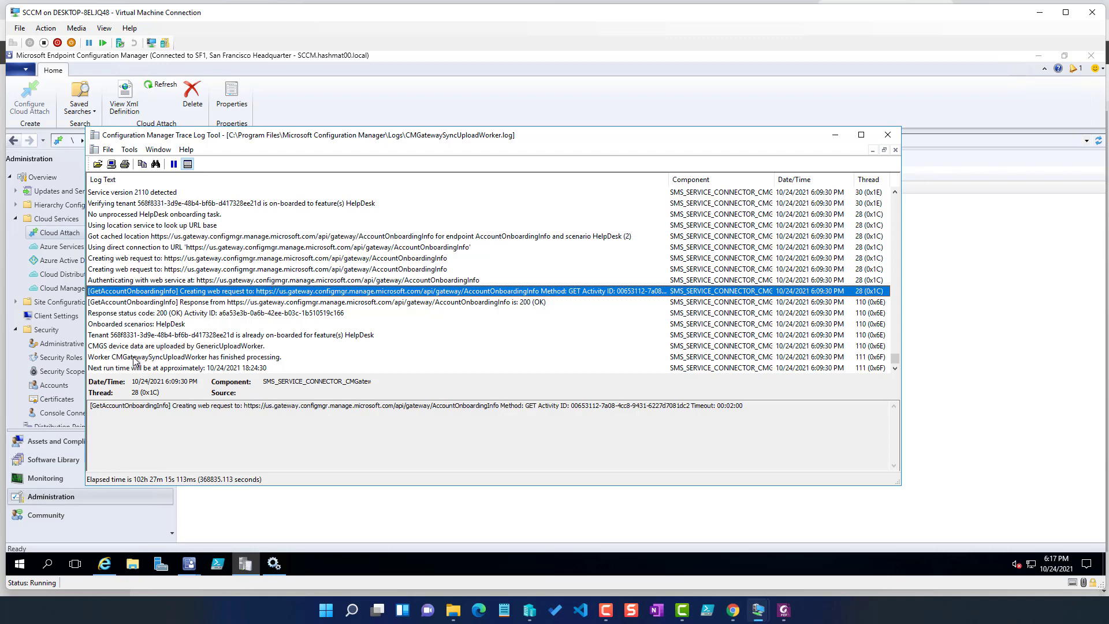
pyautogui.click(112, 348)
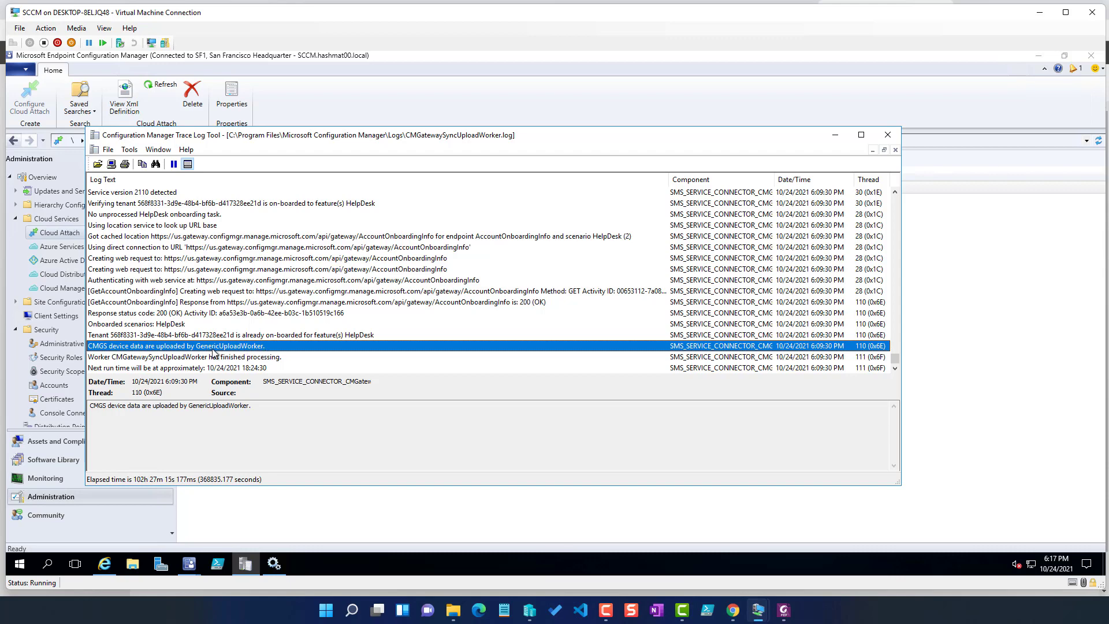
pyautogui.click(145, 338)
pyautogui.click(245, 365)
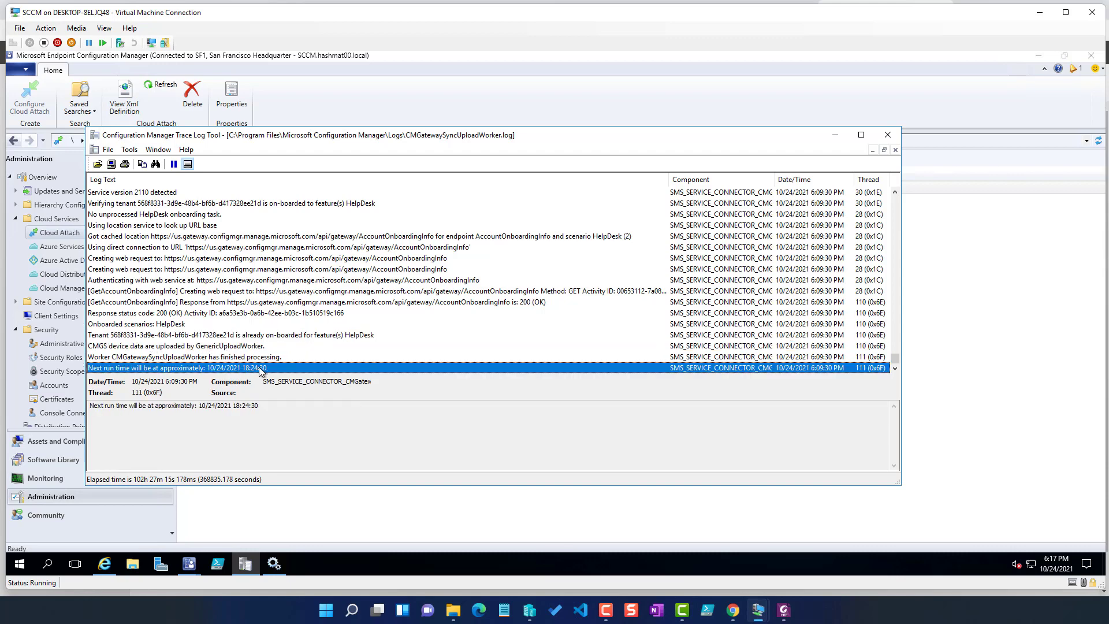
# Review the onboarding response and earlier synchronization cycles in CMGatewaySyncUploadWorker.log, and dismiss the log window
pyautogui.click(294, 303)
pyautogui.scroll(5, 292, 304)
pyautogui.scroll(10, 293, 305)
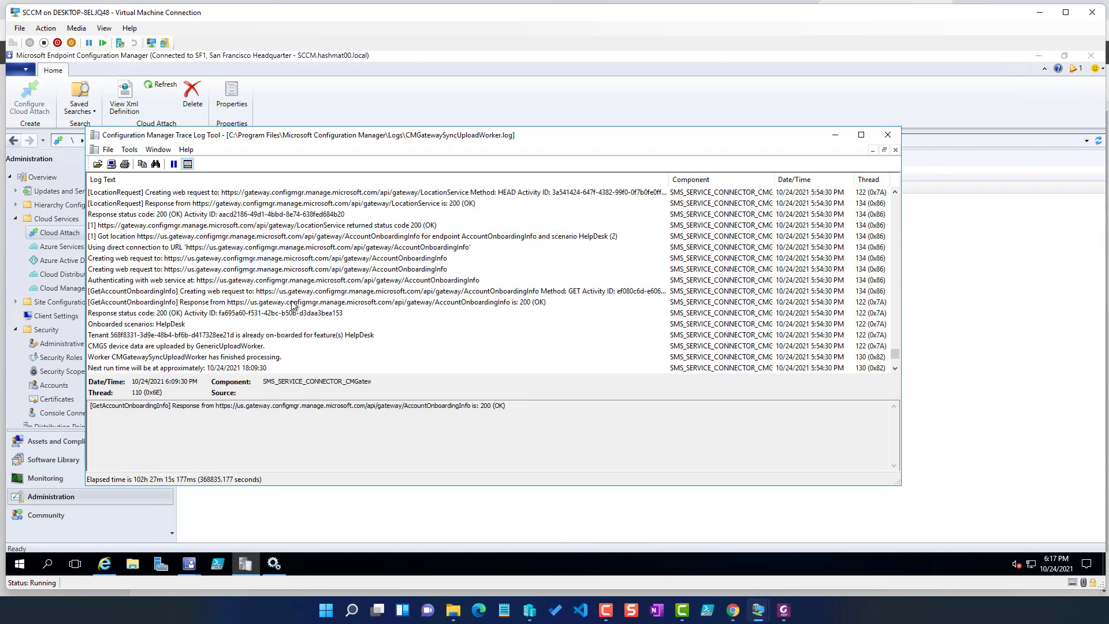
pyautogui.scroll(6, 293, 305)
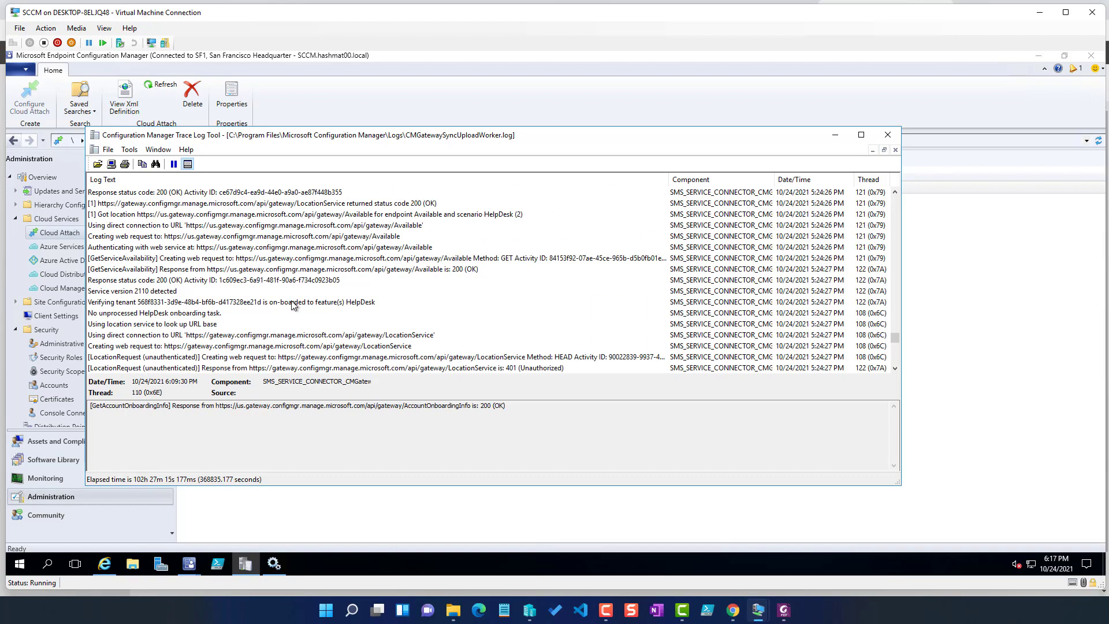
pyautogui.scroll(-10, 293, 304)
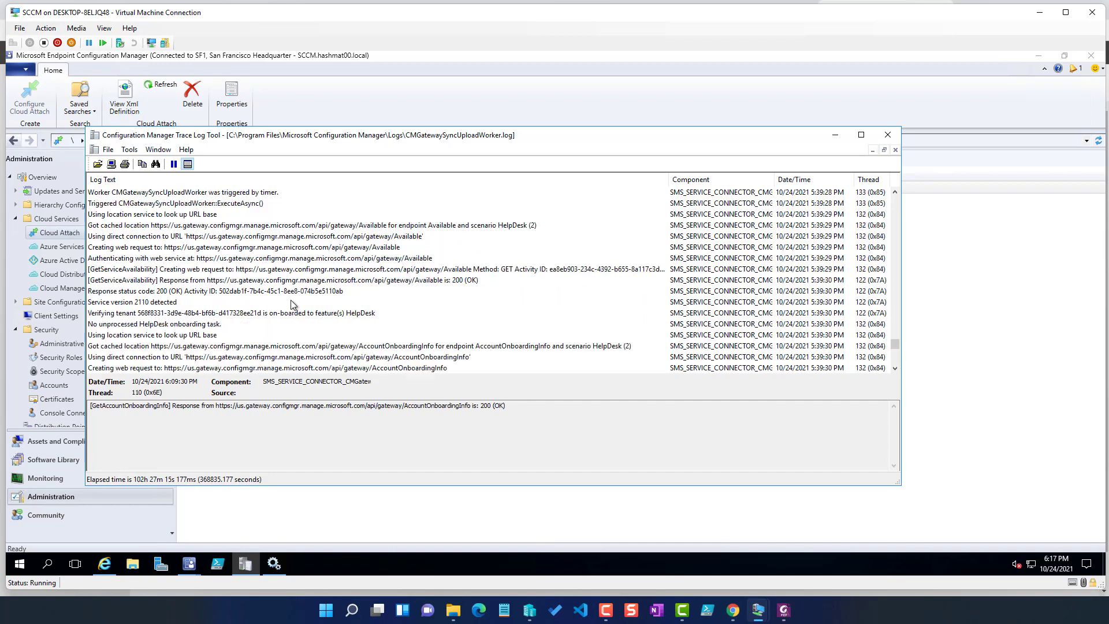
pyautogui.scroll(-10, 293, 304)
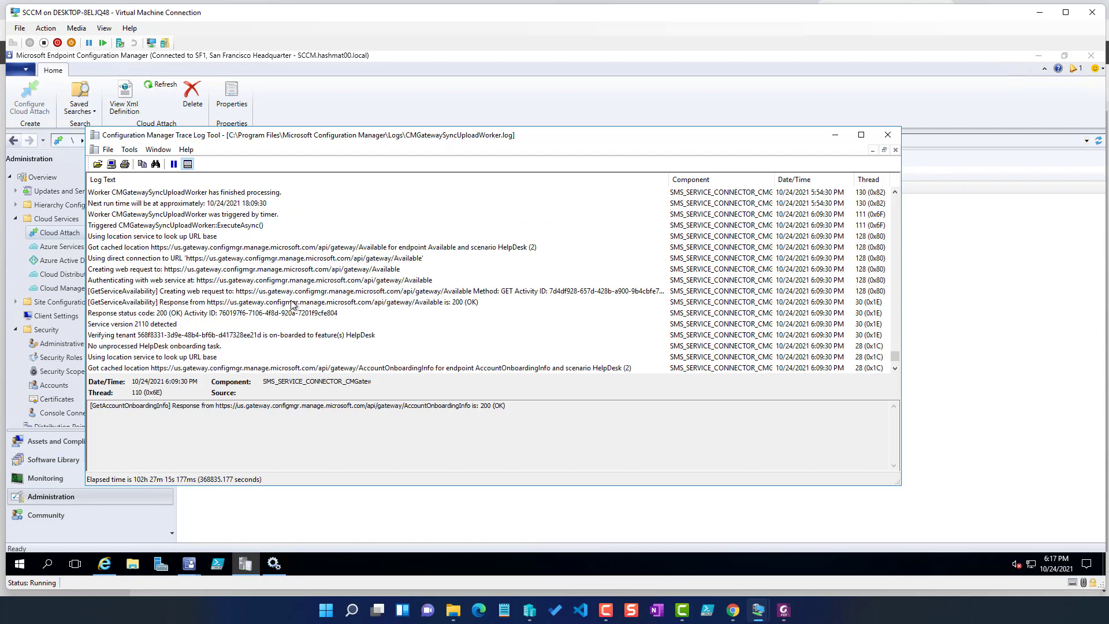
pyautogui.click(888, 135)
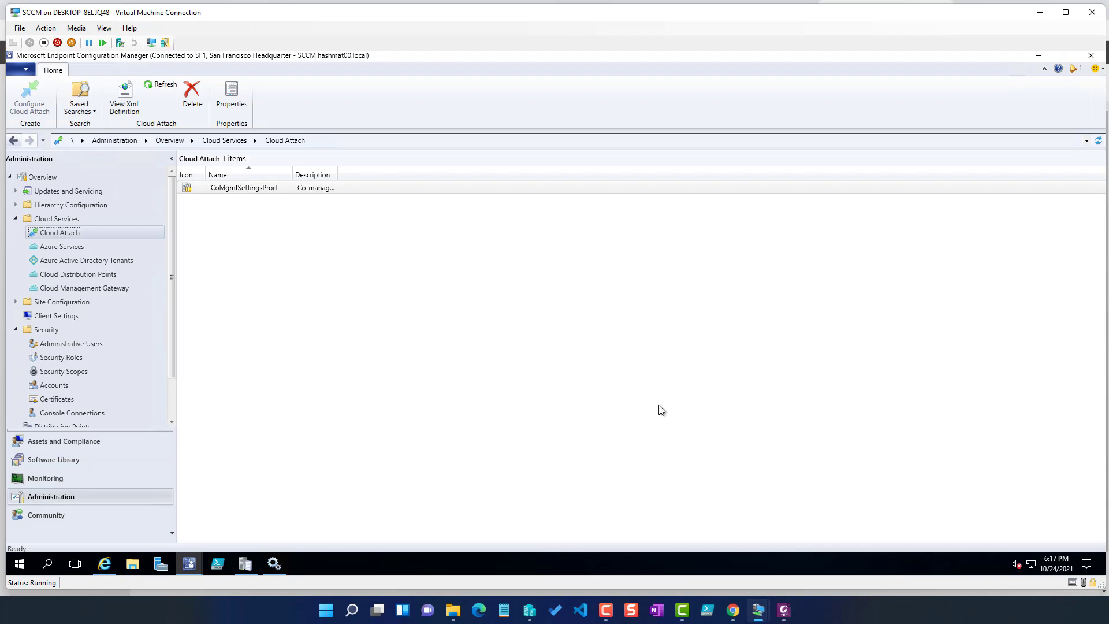
# Switch to the Endpoint Manager admin center in Chrome and check the Microsoft Endpoint Configuration Manager connector's status under the tenant's connectors and tokens
pyautogui.moveTo(744, 607)
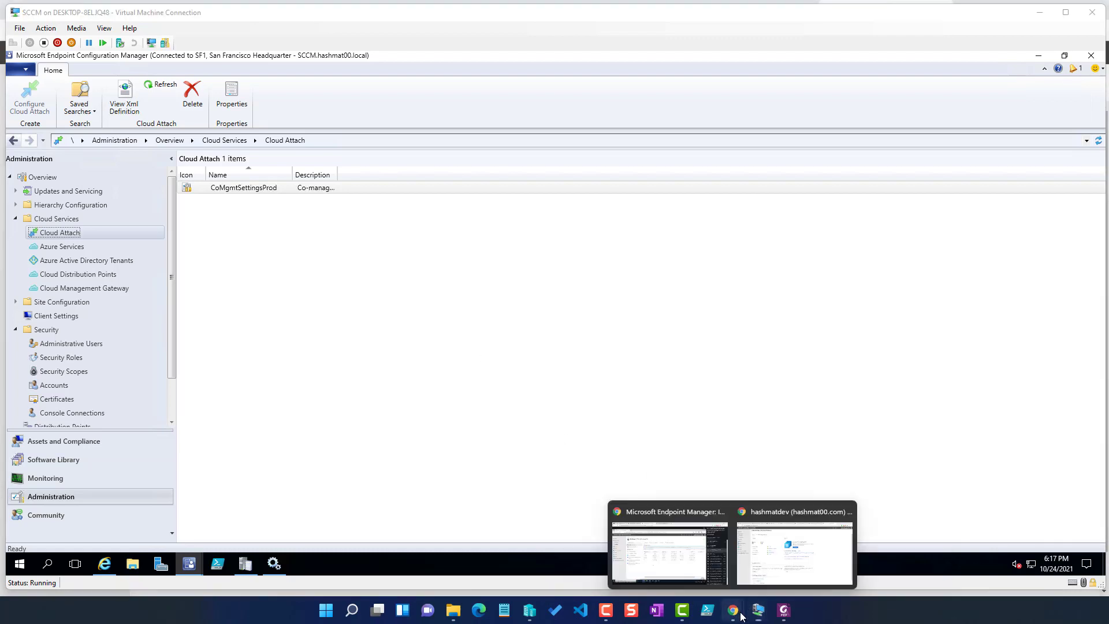
pyautogui.click(828, 556)
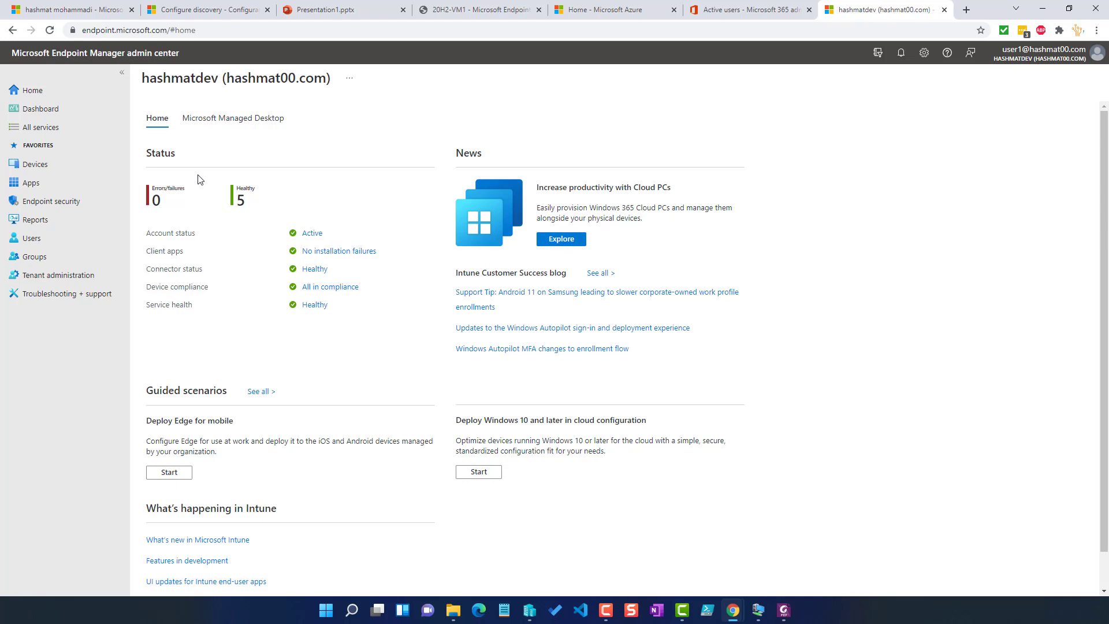
pyautogui.click(48, 282)
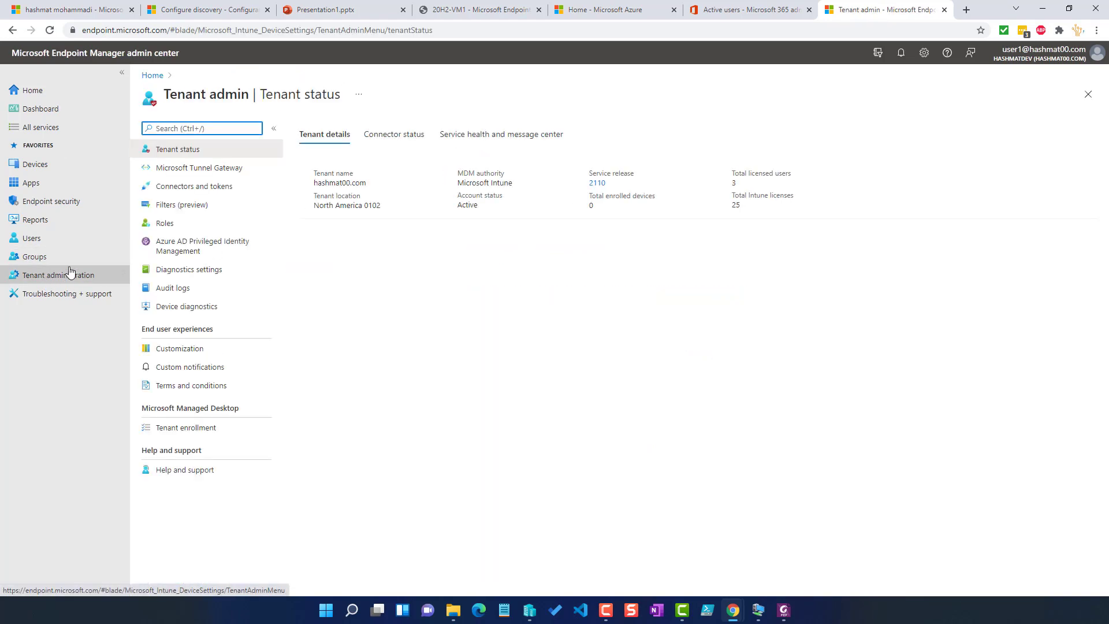
pyautogui.click(200, 191)
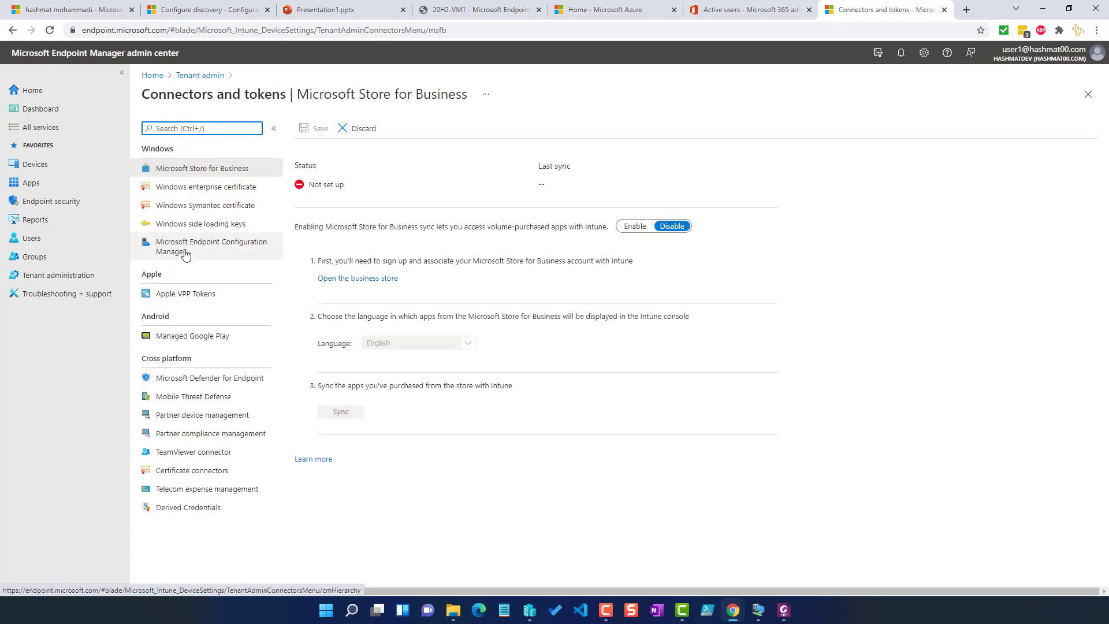
pyautogui.click(185, 254)
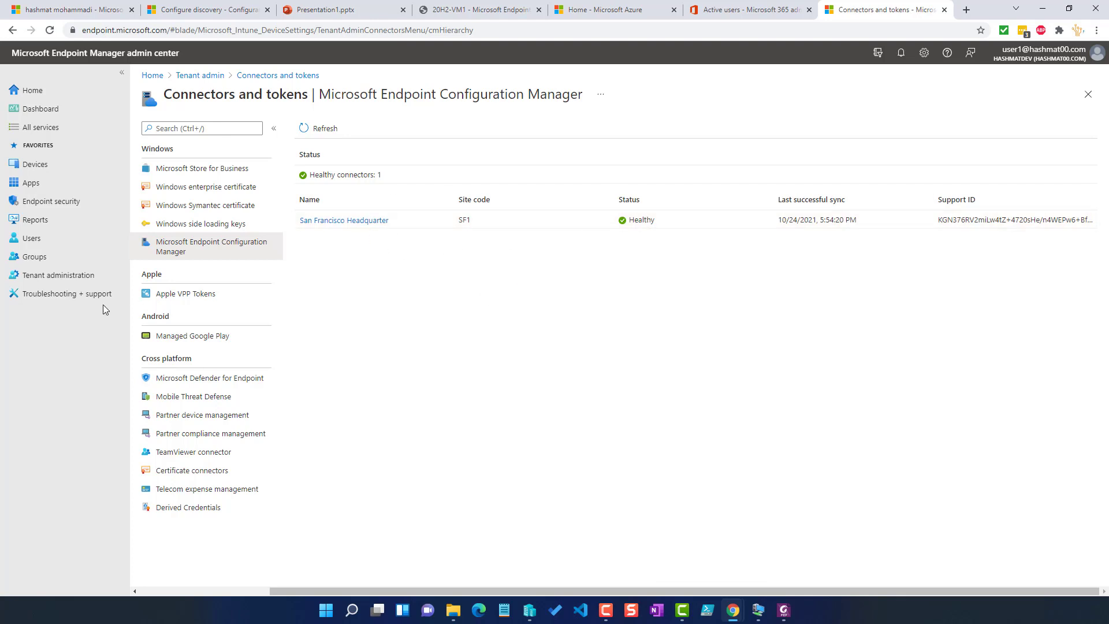
# Display the Windows devices list and examine the Managed by values of the uploaded devices
pyautogui.click(41, 170)
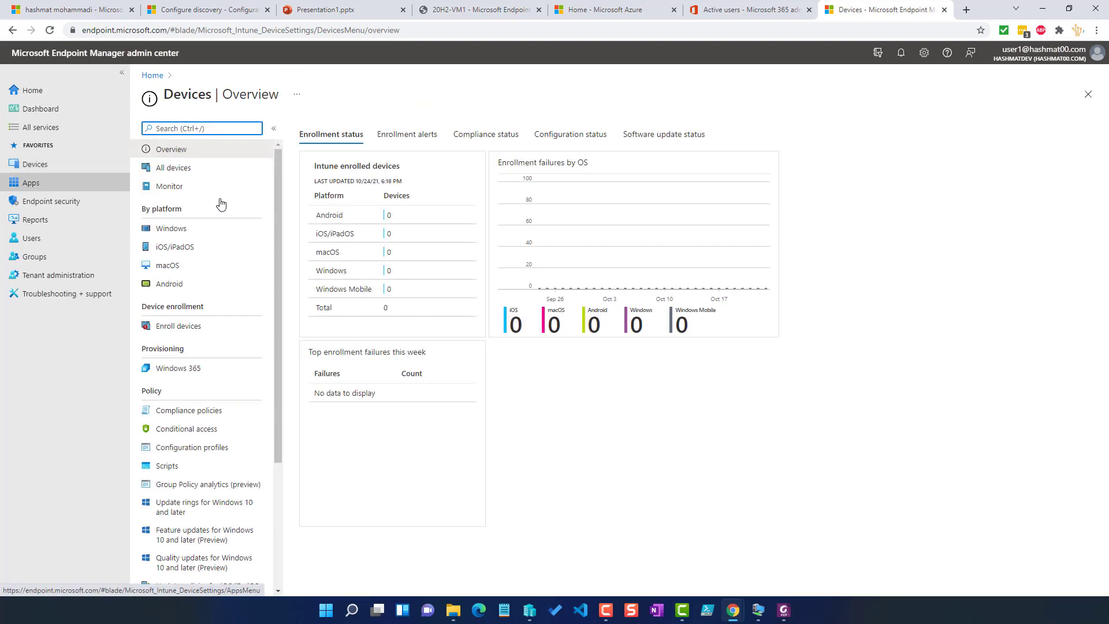
pyautogui.click(176, 230)
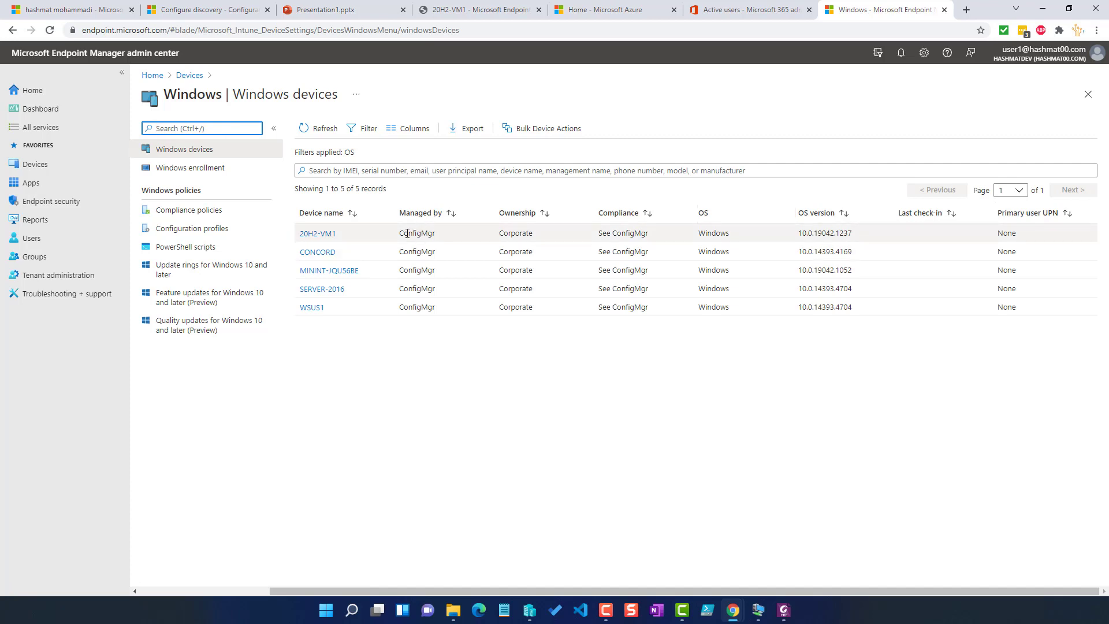
pyautogui.moveTo(408, 233); pyautogui.dragTo(436, 269)
pyautogui.click(437, 324)
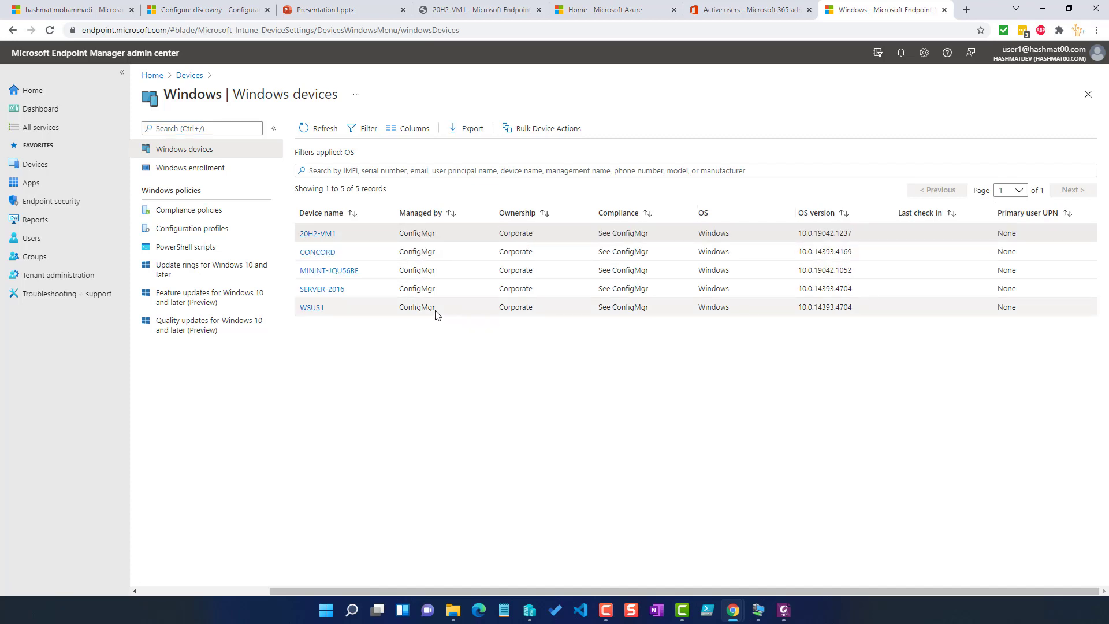
pyautogui.moveTo(437, 311); pyautogui.dragTo(409, 232)
pyautogui.click(432, 361)
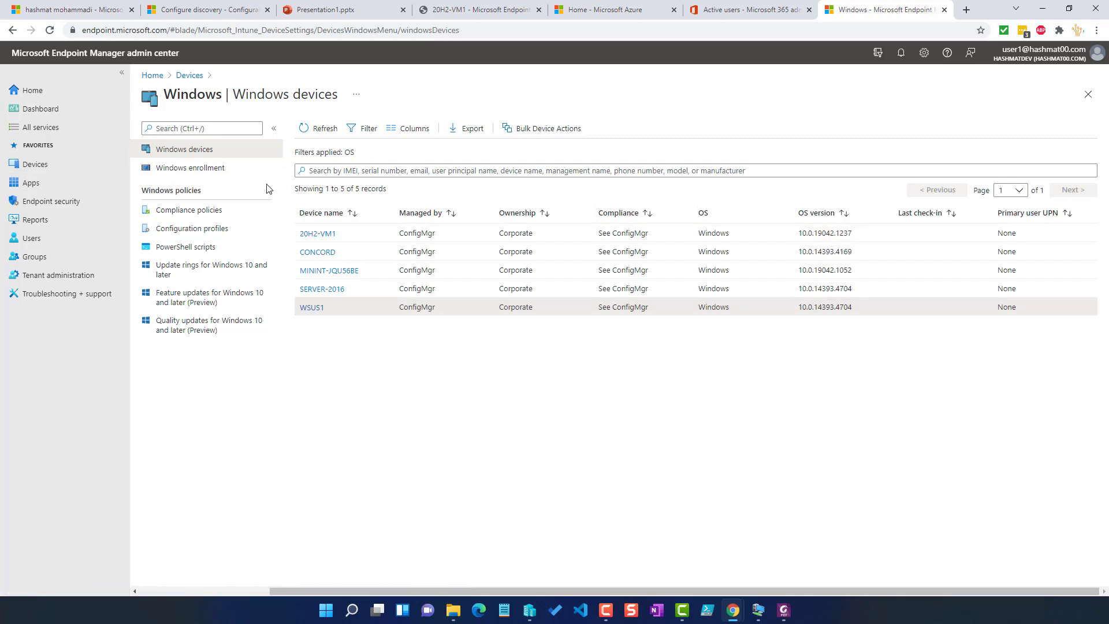
# Open device 20H2-VM1 and review its hardware details and BitLocker recovery keys
pyautogui.click(319, 234)
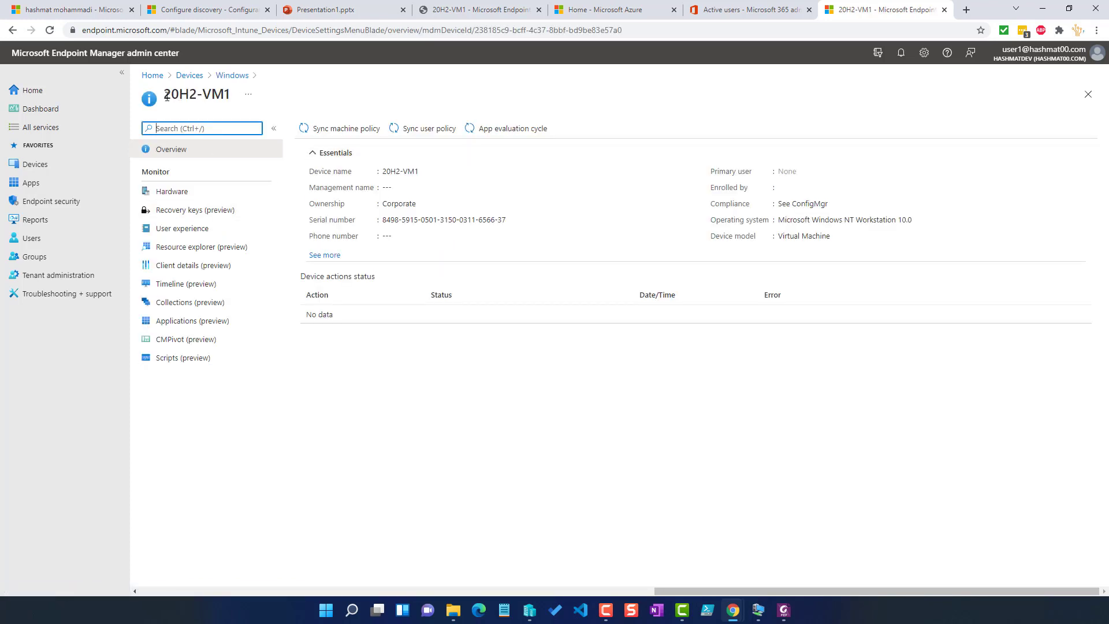
pyautogui.moveTo(167, 97); pyautogui.dragTo(229, 97)
pyautogui.click(248, 113)
pyautogui.click(185, 192)
pyautogui.scroll(-5, 469, 301)
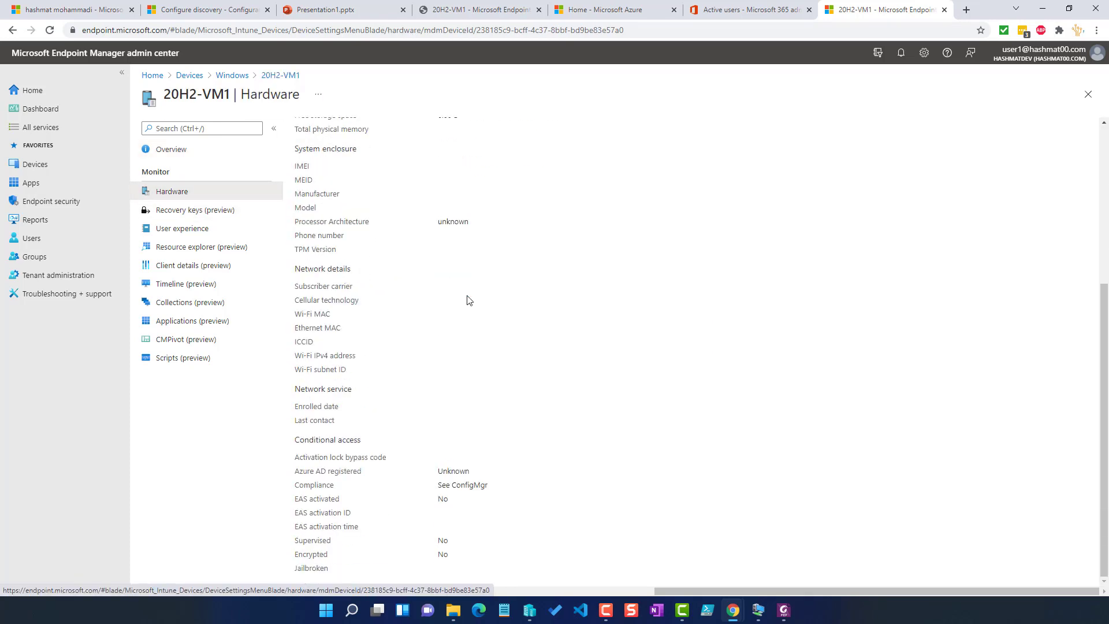
pyautogui.click(171, 213)
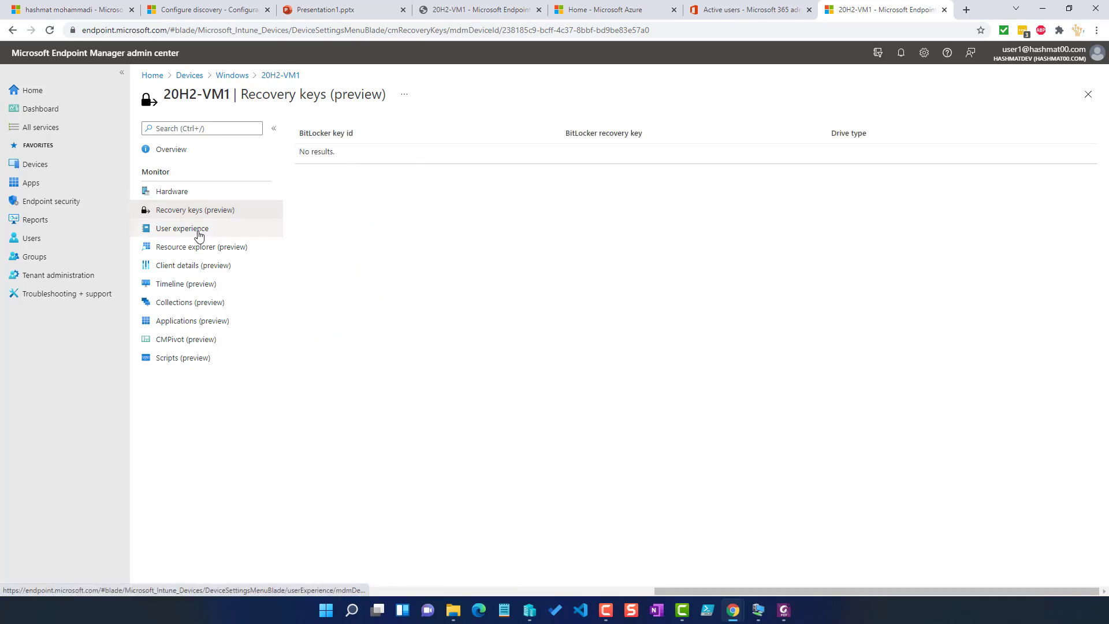
# Query the Disk Drives and Services inventory of 20H2-VM1 in Resource explorer, and return to the device overview
pyautogui.click(193, 251)
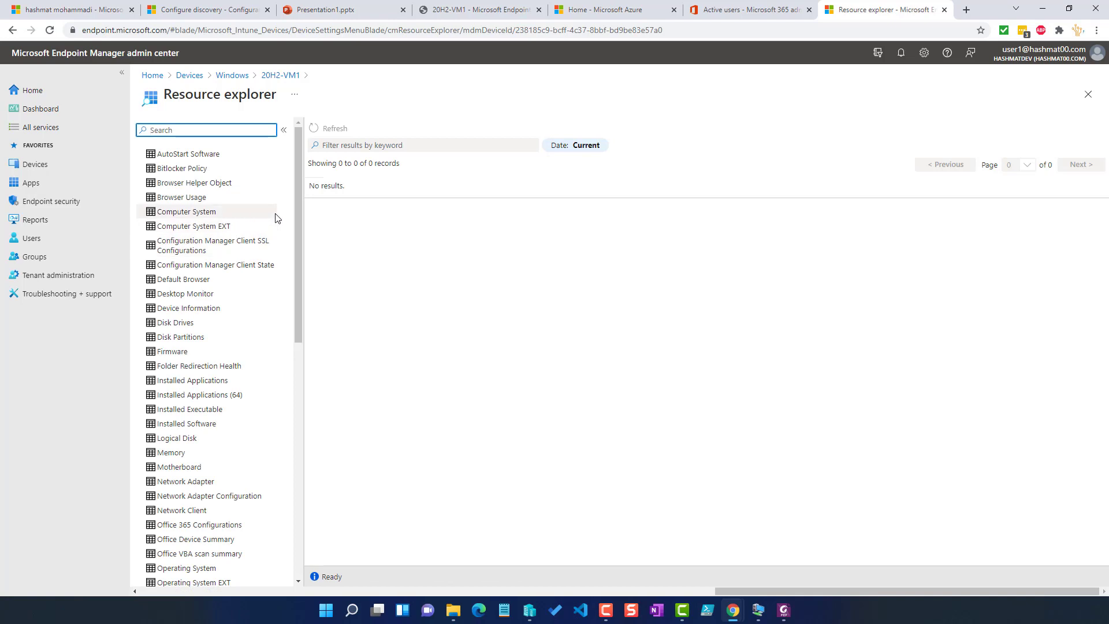
pyautogui.click(177, 326)
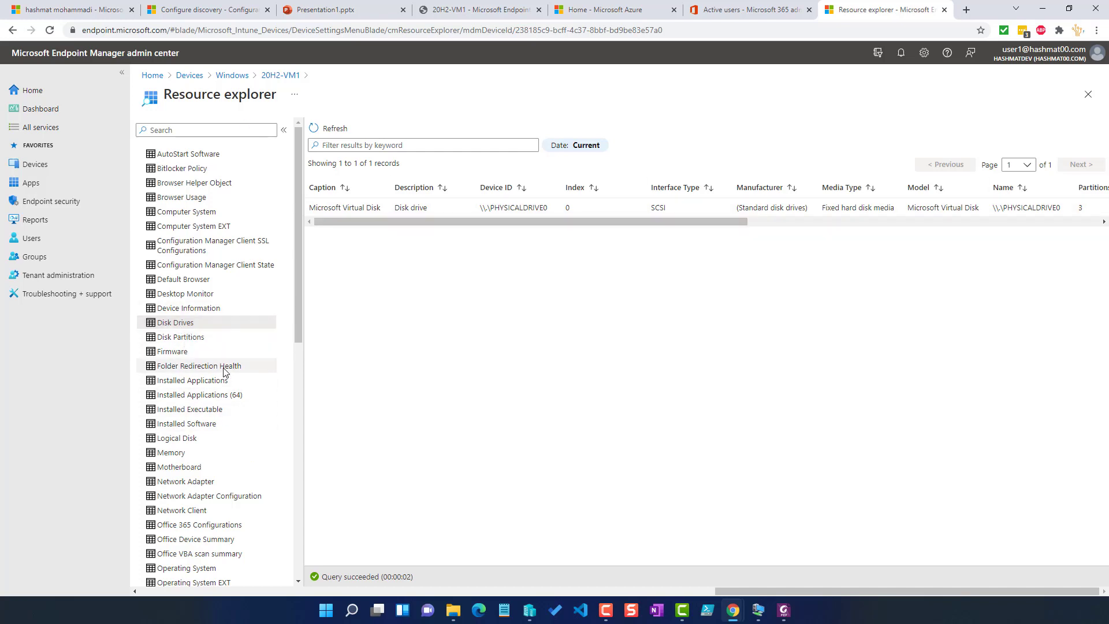
pyautogui.scroll(-7, 225, 372)
pyautogui.click(173, 376)
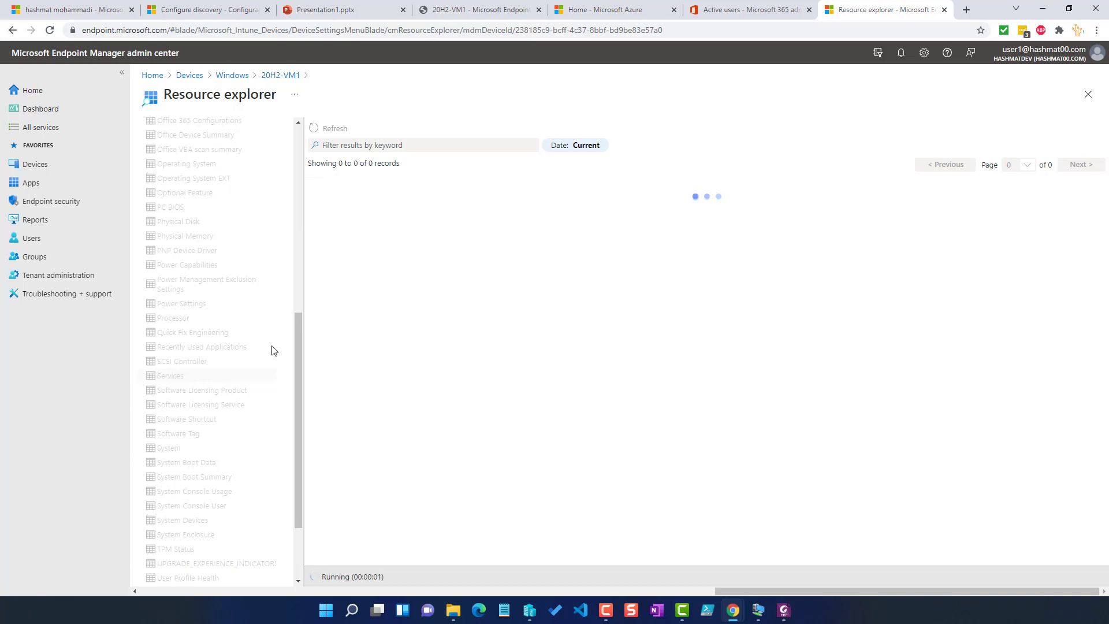
pyautogui.click(282, 76)
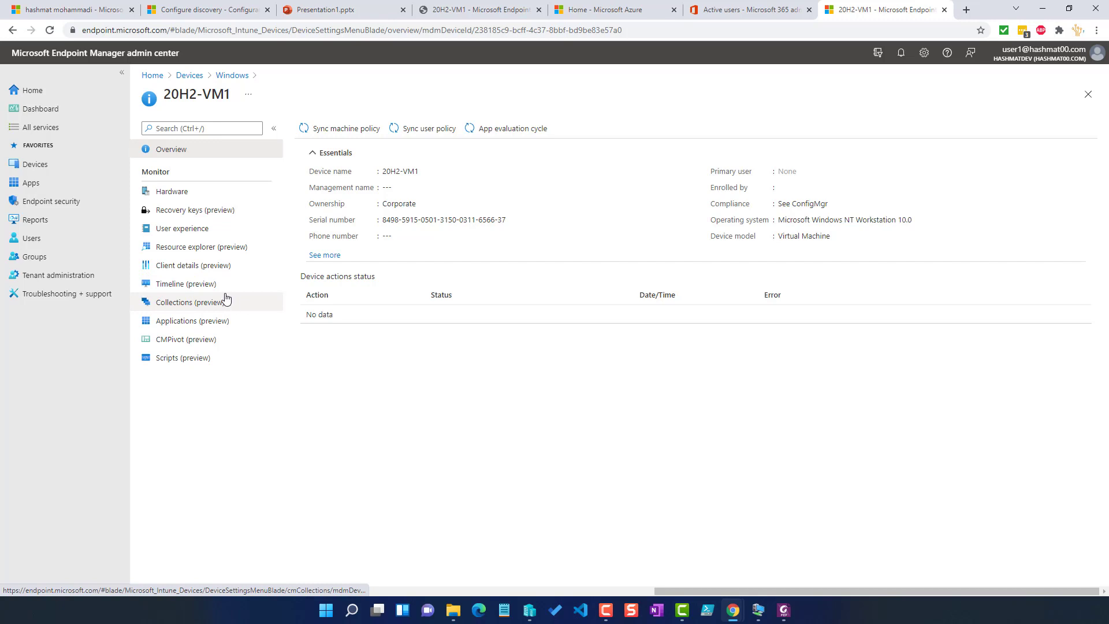
# Review the client details, timeline, collection memberships and applications of 20H2-VM1
pyautogui.click(195, 267)
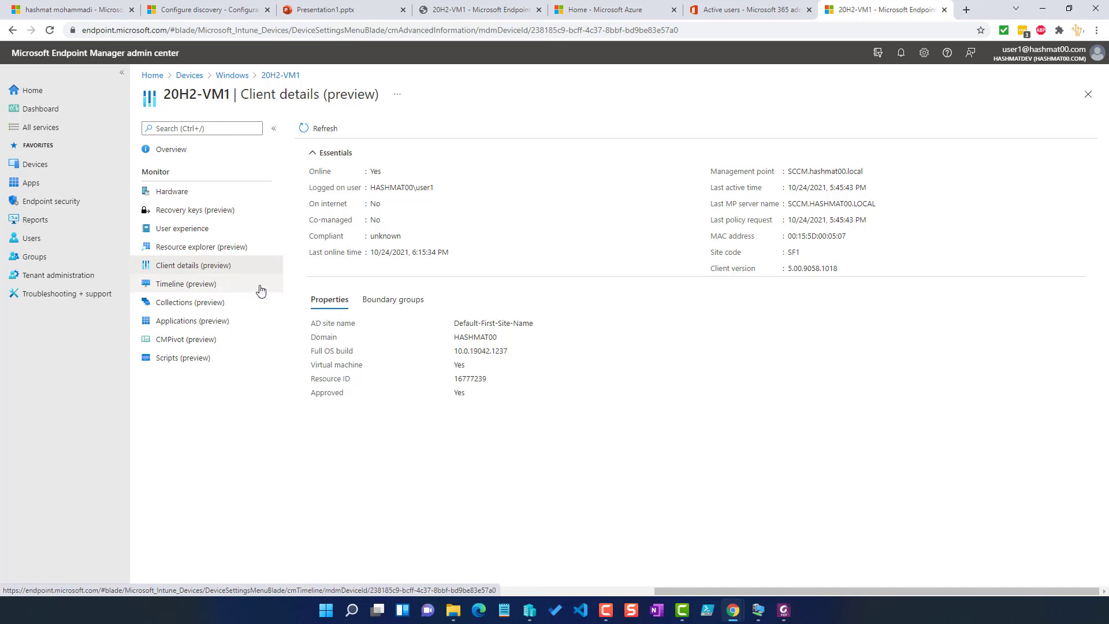
pyautogui.click(194, 289)
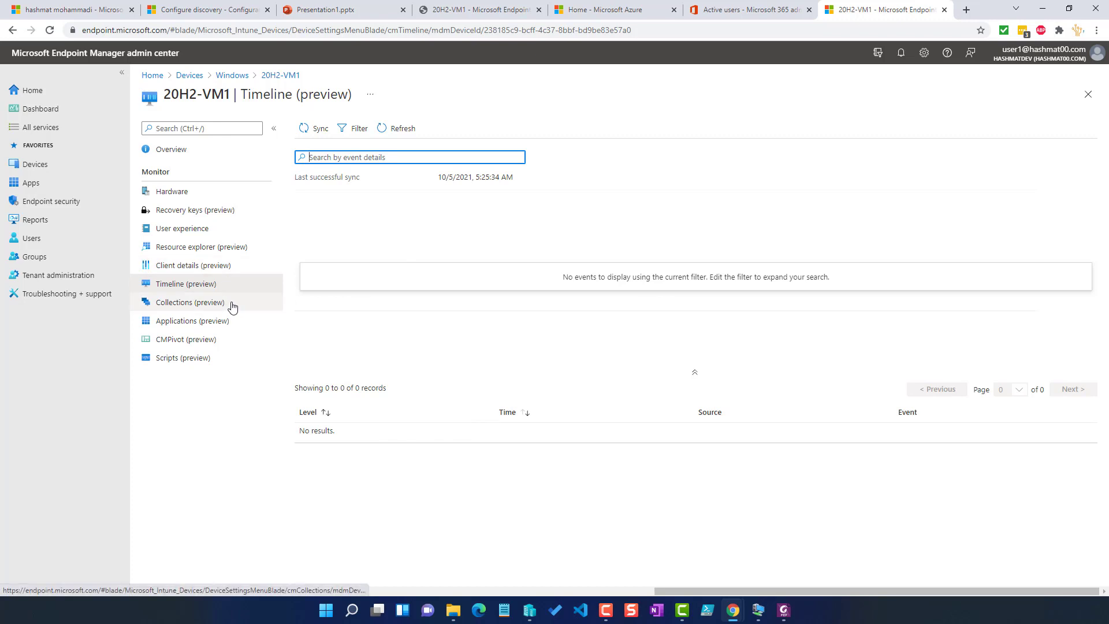
pyautogui.click(215, 311)
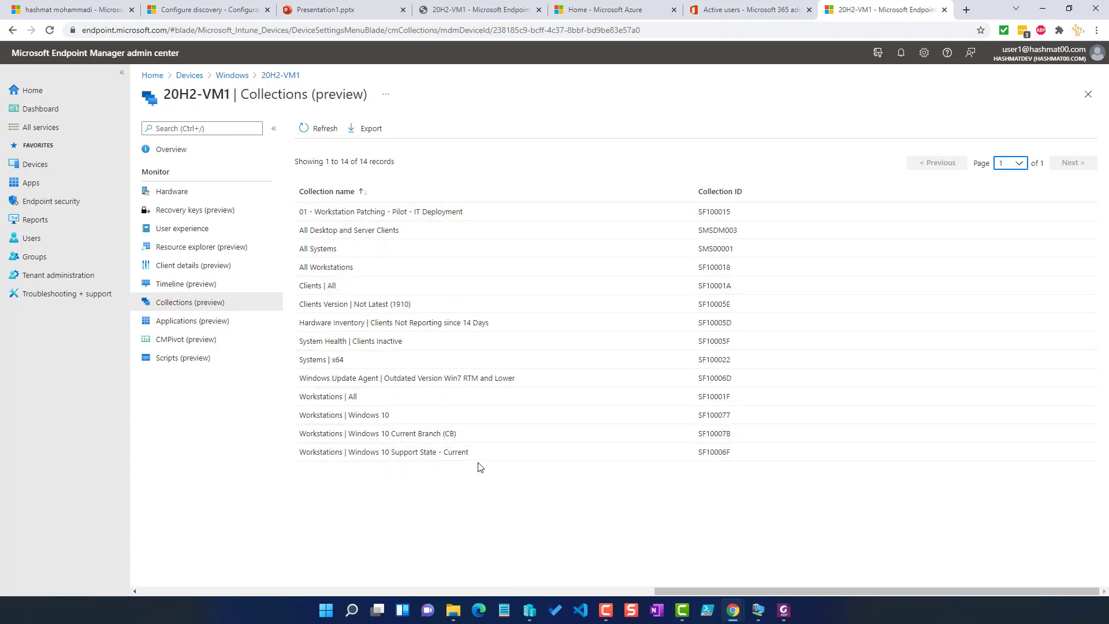
pyautogui.moveTo(479, 466); pyautogui.dragTo(304, 211)
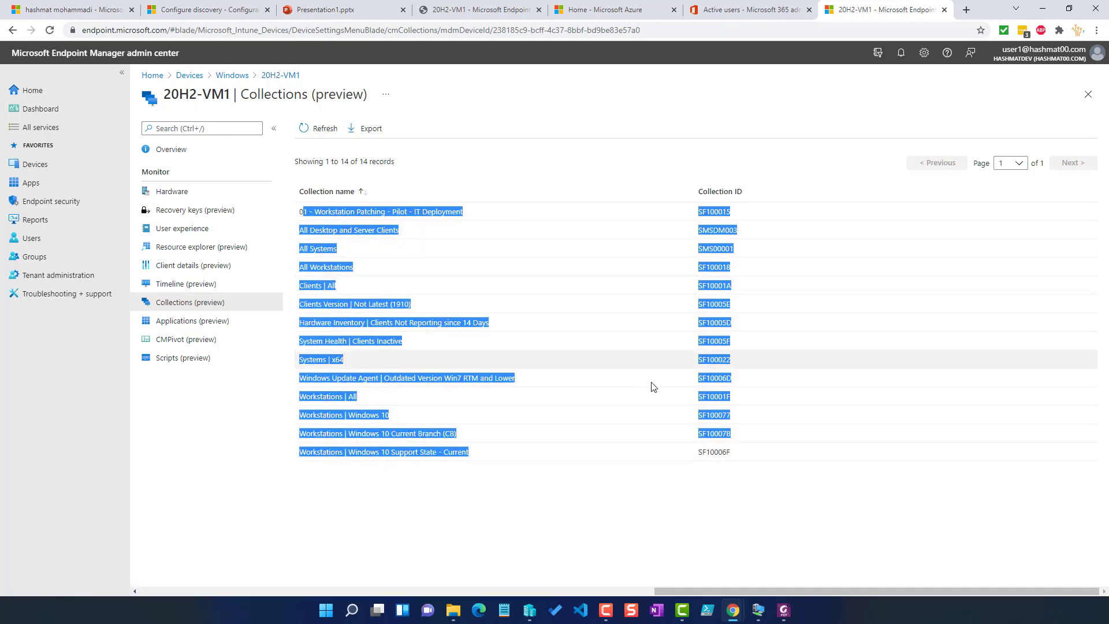
pyautogui.click(826, 462)
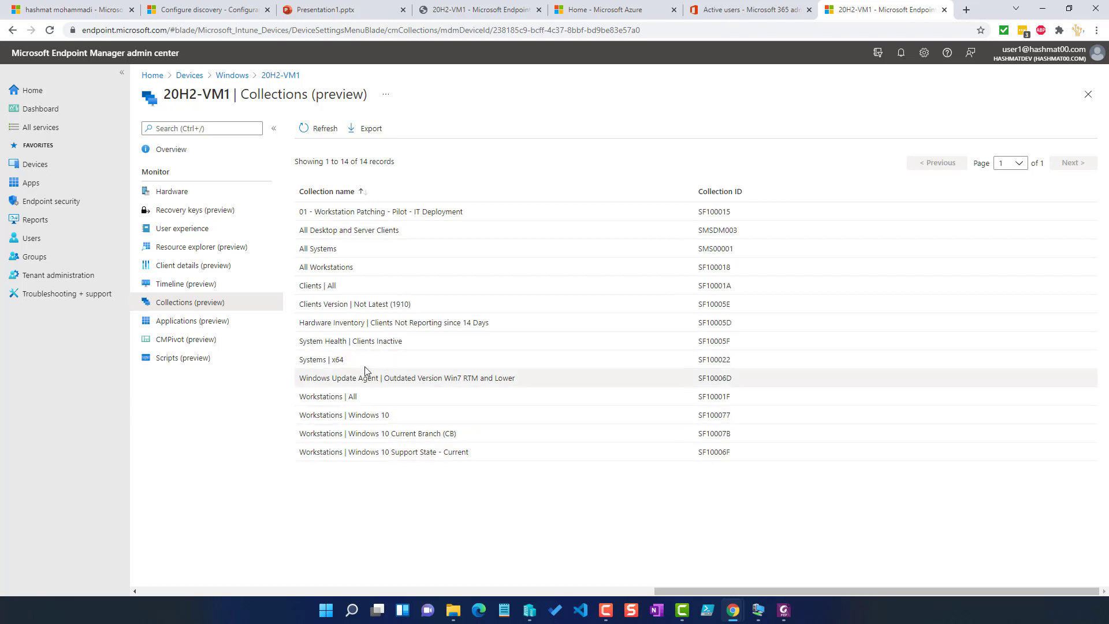
pyautogui.click(207, 321)
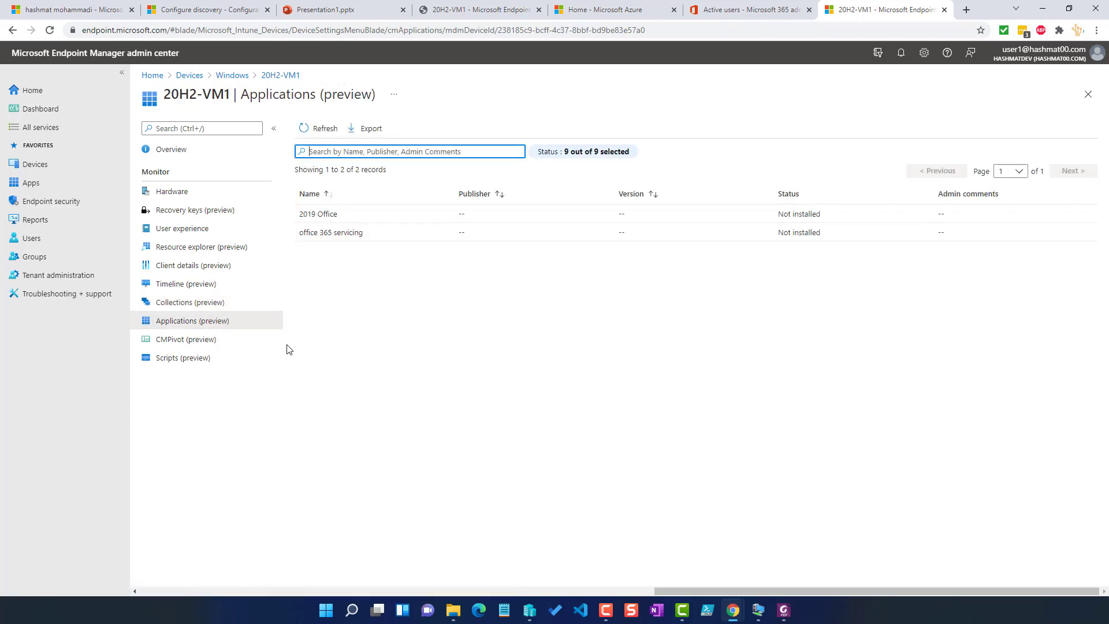
# Run a ComputerSystem query on 20H2-VM1 in CMPivot, examine the entity list and result columns, and return to the device page
pyautogui.click(197, 342)
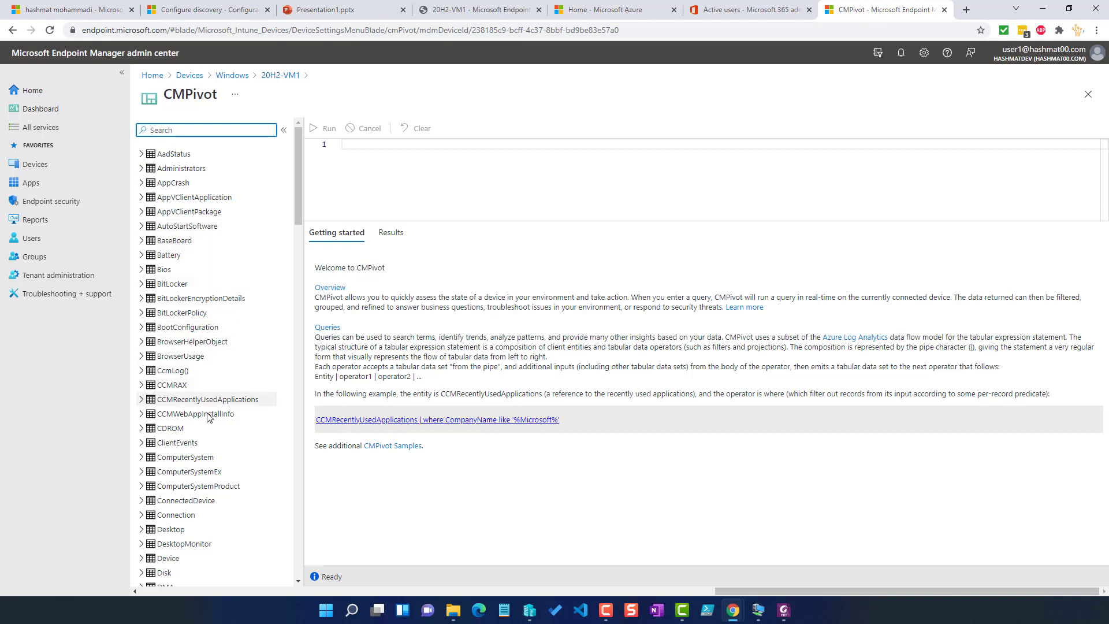
pyautogui.doubleClick(203, 460)
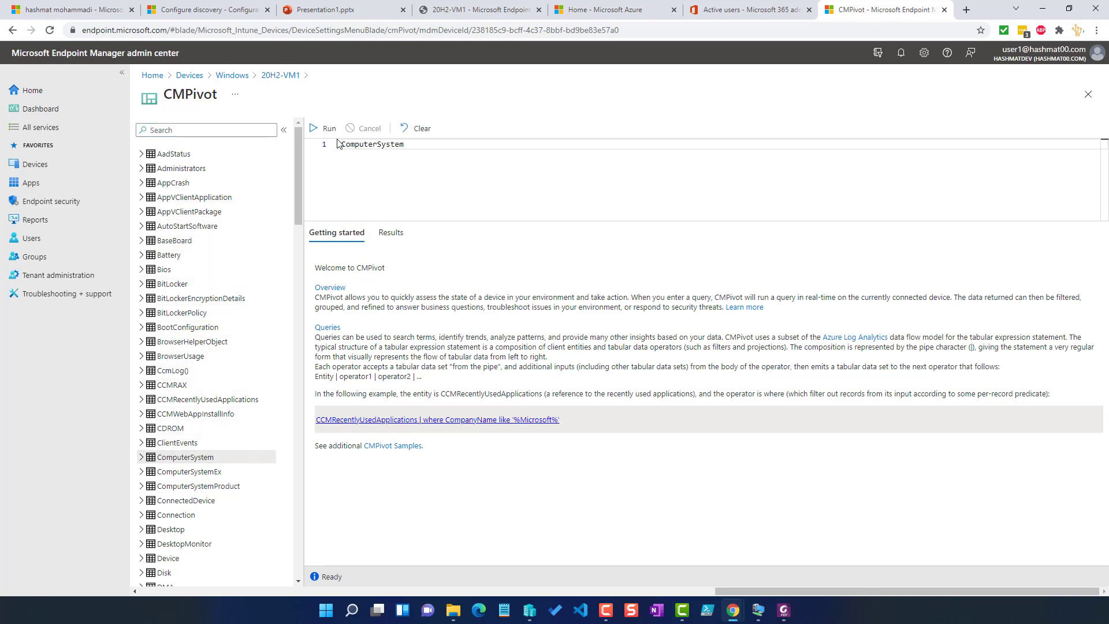
pyautogui.click(329, 128)
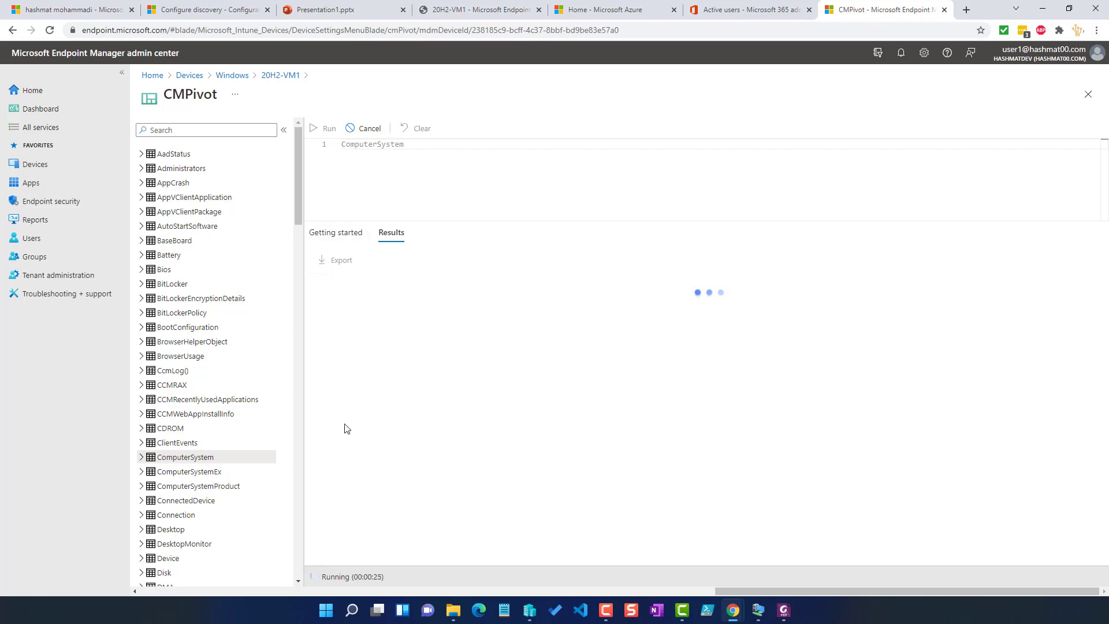
pyautogui.scroll(-10, 235, 416)
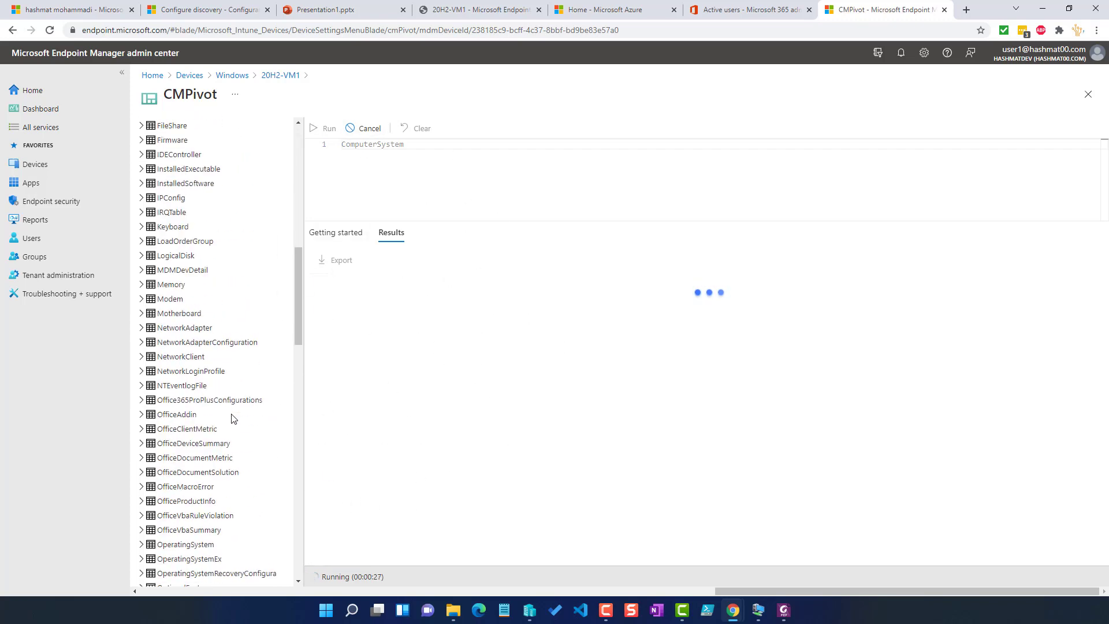
pyautogui.scroll(-15, 233, 418)
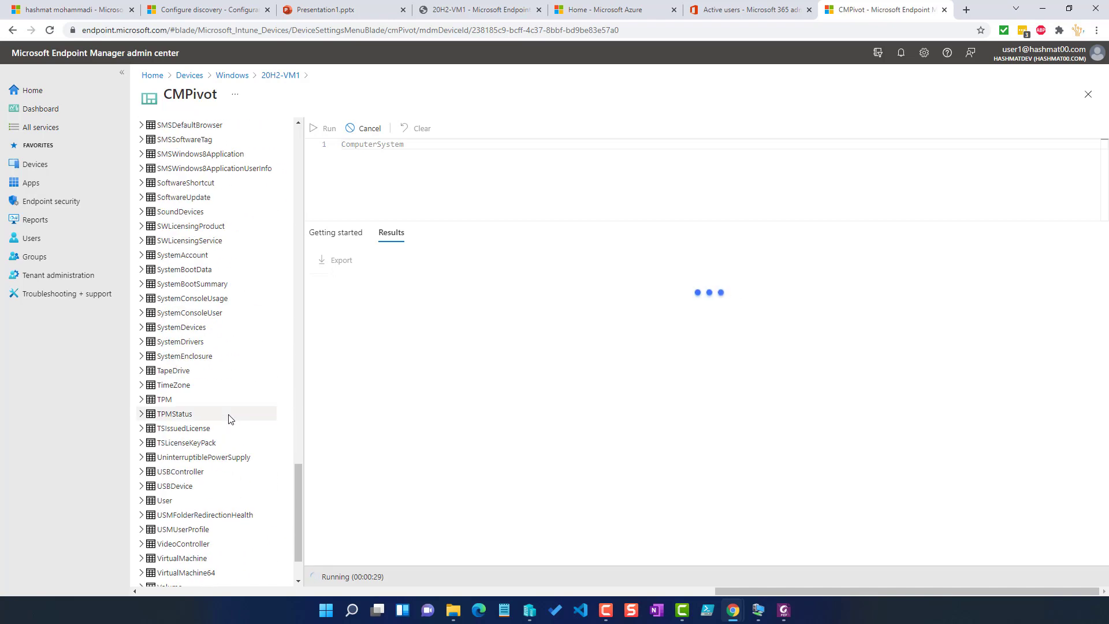
pyautogui.scroll(-2, 232, 419)
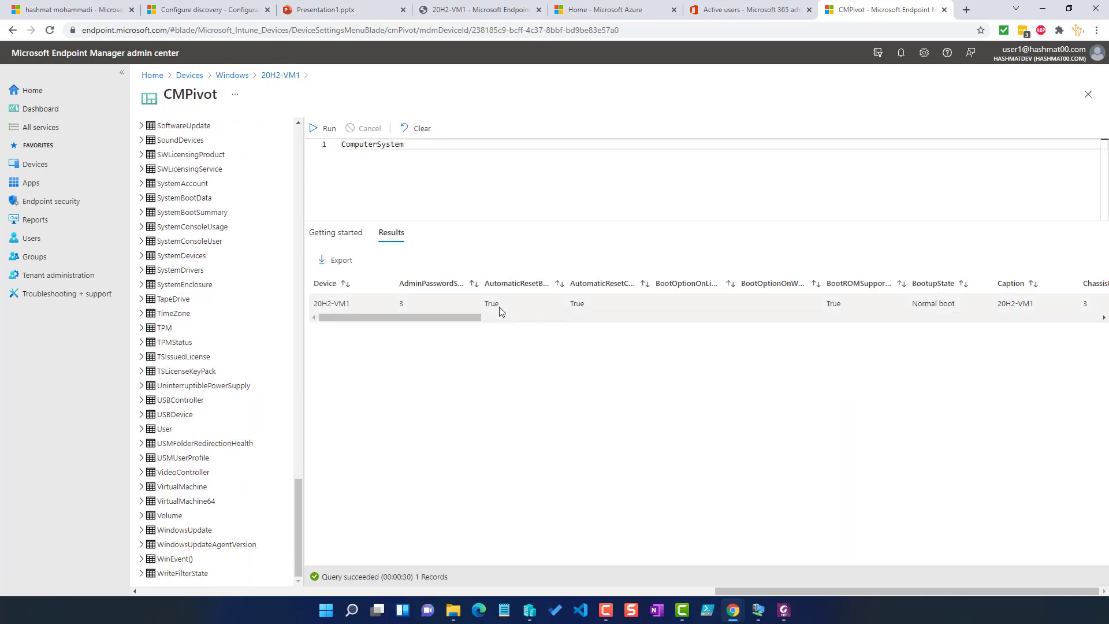
pyautogui.moveTo(451, 320); pyautogui.dragTo(724, 321)
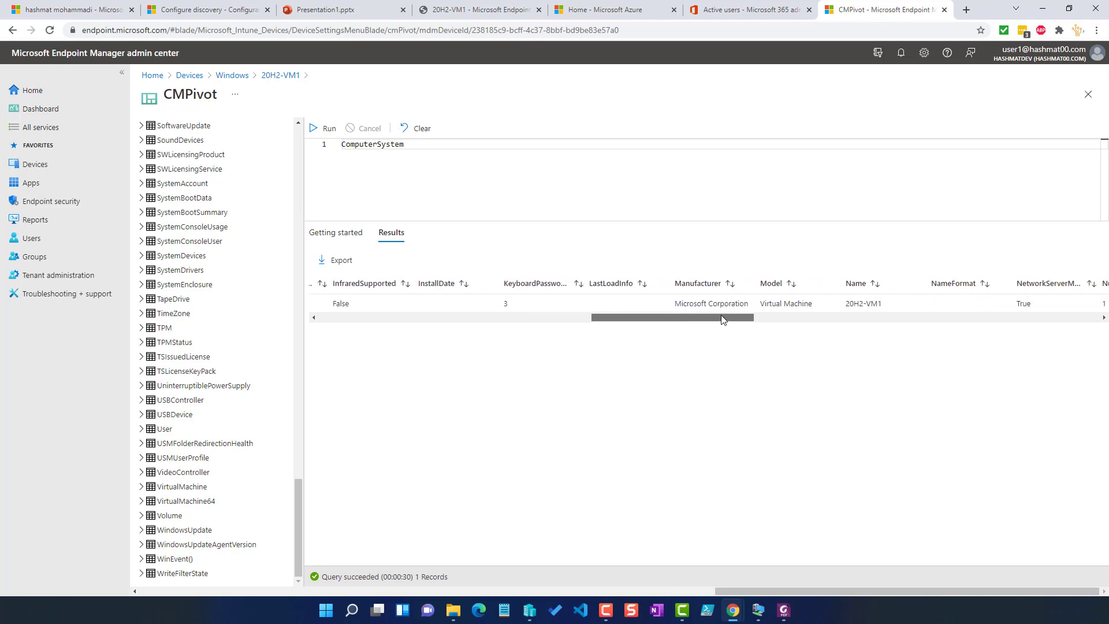
pyautogui.click(289, 75)
# Check the scripts page of 20H2-VM1, revisit its applications, timeline and Resource explorer pages, and return to the overview
pyautogui.click(201, 360)
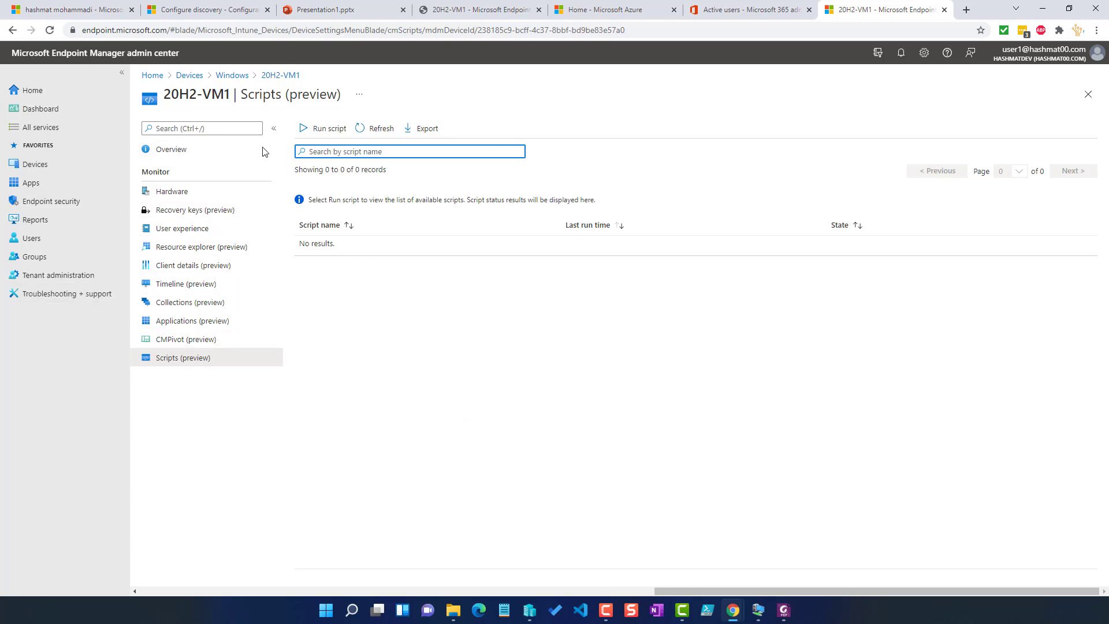
pyautogui.click(188, 319)
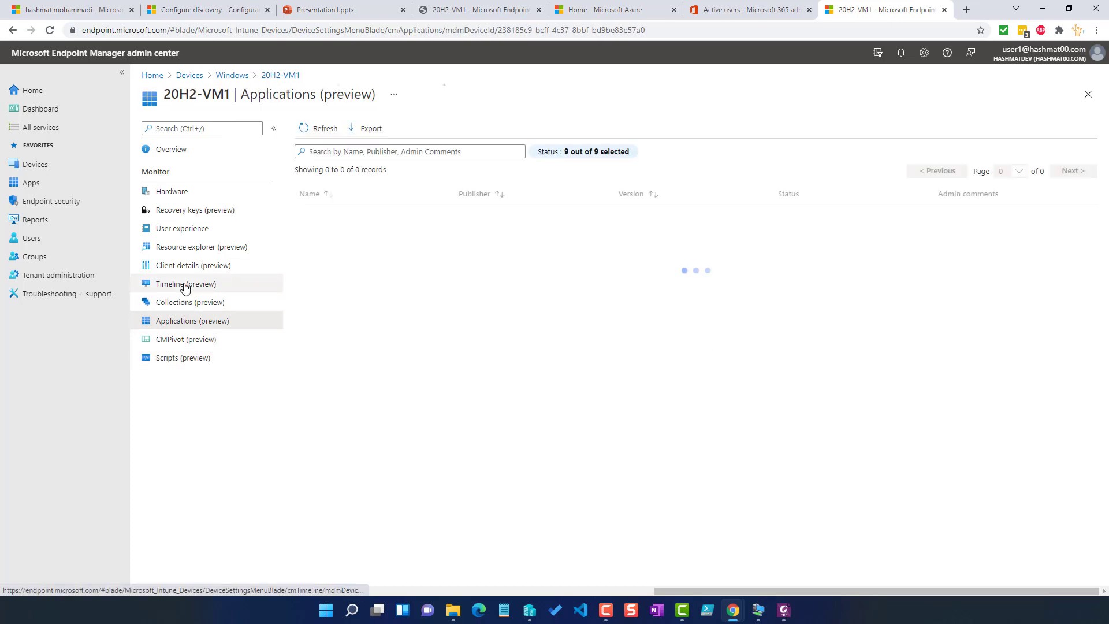
pyautogui.click(182, 284)
pyautogui.click(181, 248)
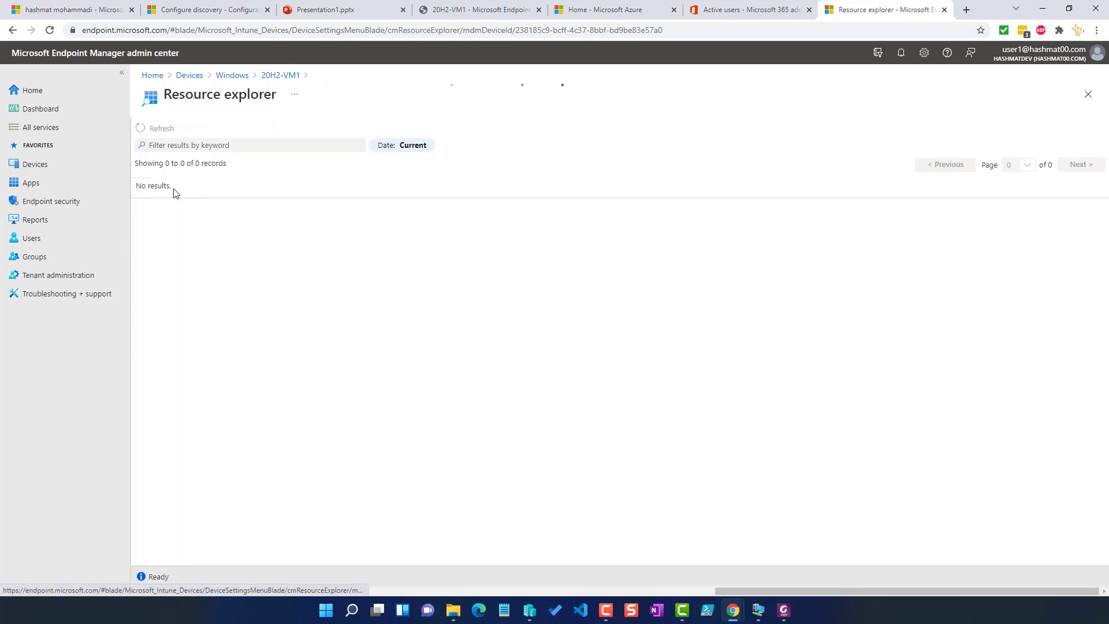
pyautogui.click(266, 77)
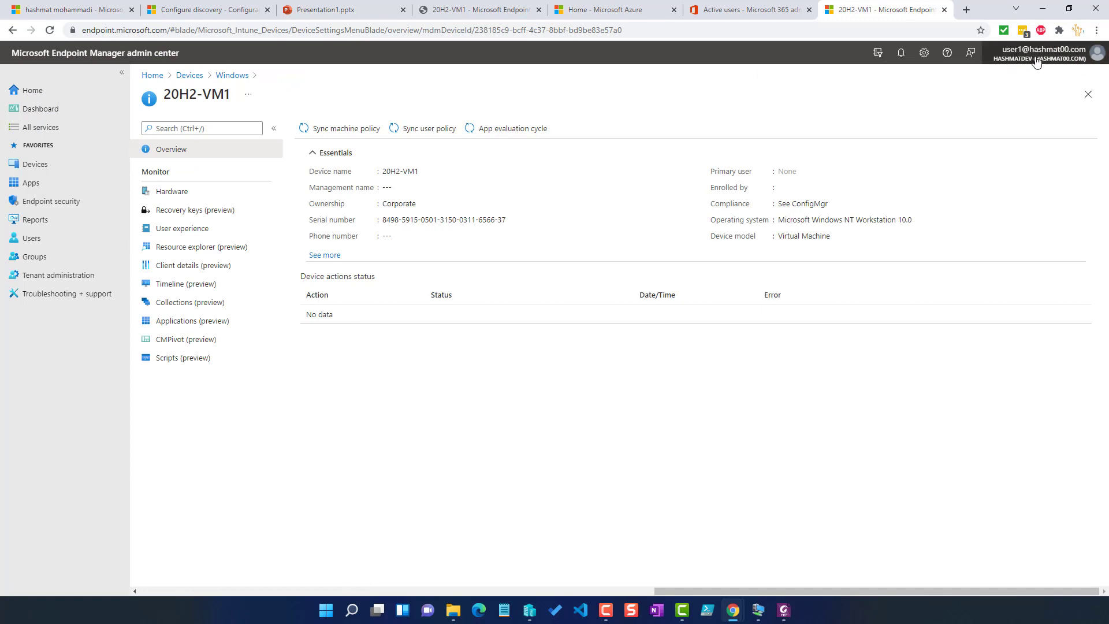
# Switch back to the Configuration Manager console in the SCCM virtual machine window
pyautogui.moveTo(1020, 65)
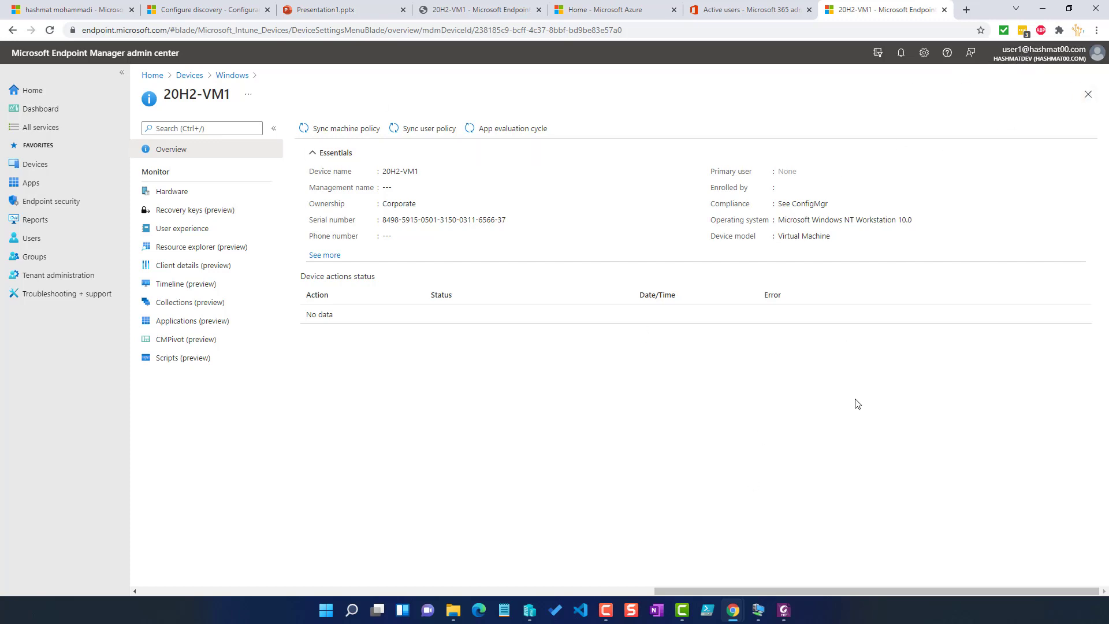
pyautogui.moveTo(763, 616)
pyautogui.click(663, 561)
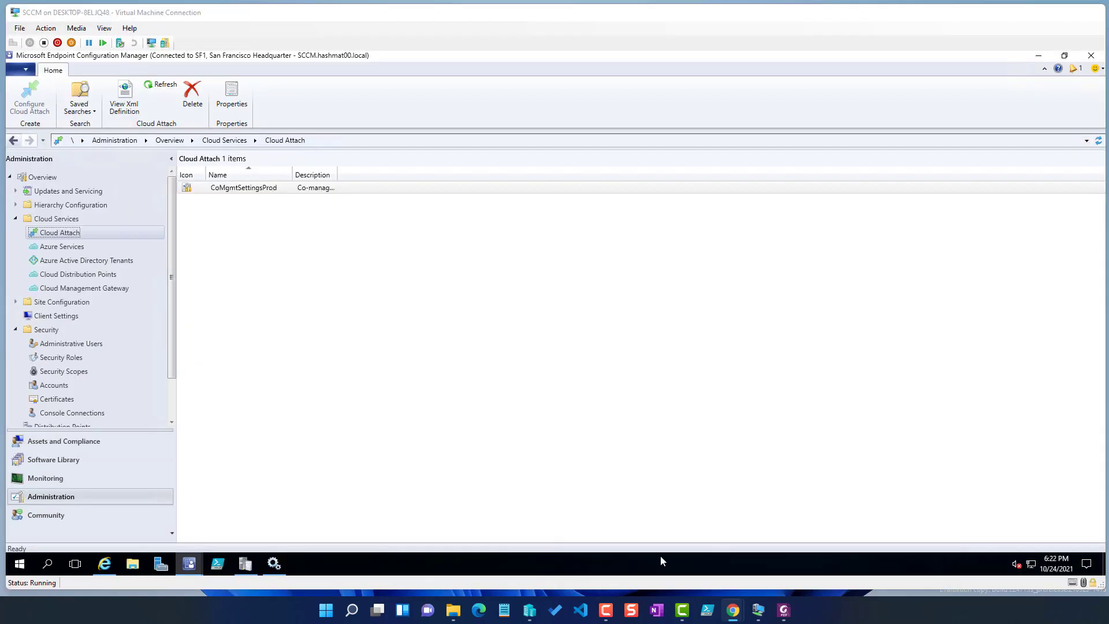
# Open the administrative users list under Security, widen the account name column and review the user1 account's security role
pyautogui.click(76, 345)
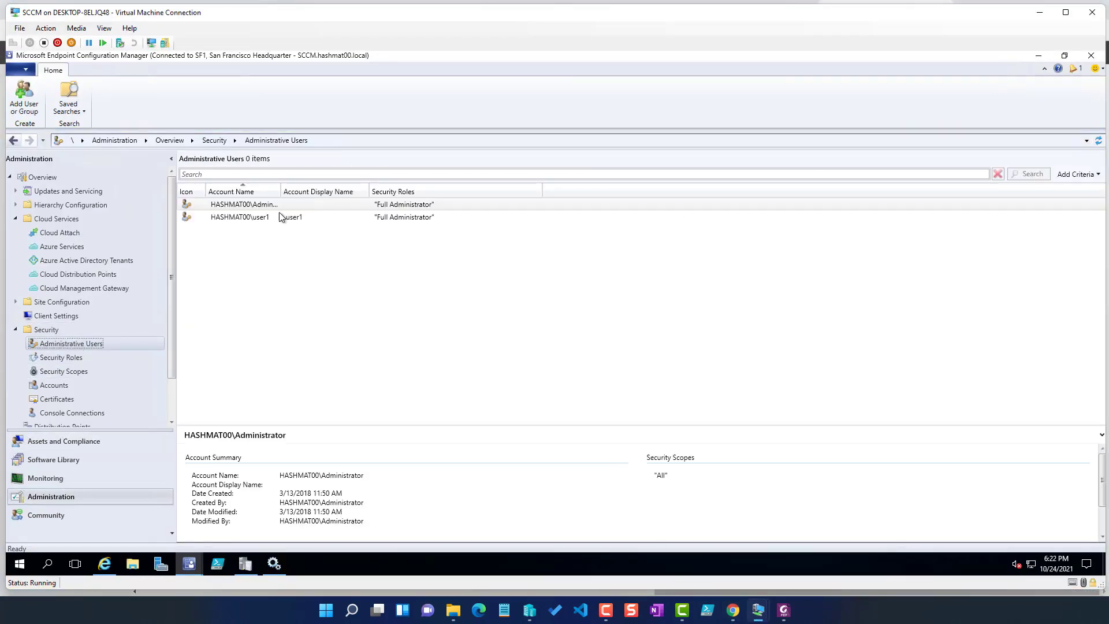
pyautogui.moveTo(281, 192); pyautogui.dragTo(353, 193)
pyautogui.click(272, 218)
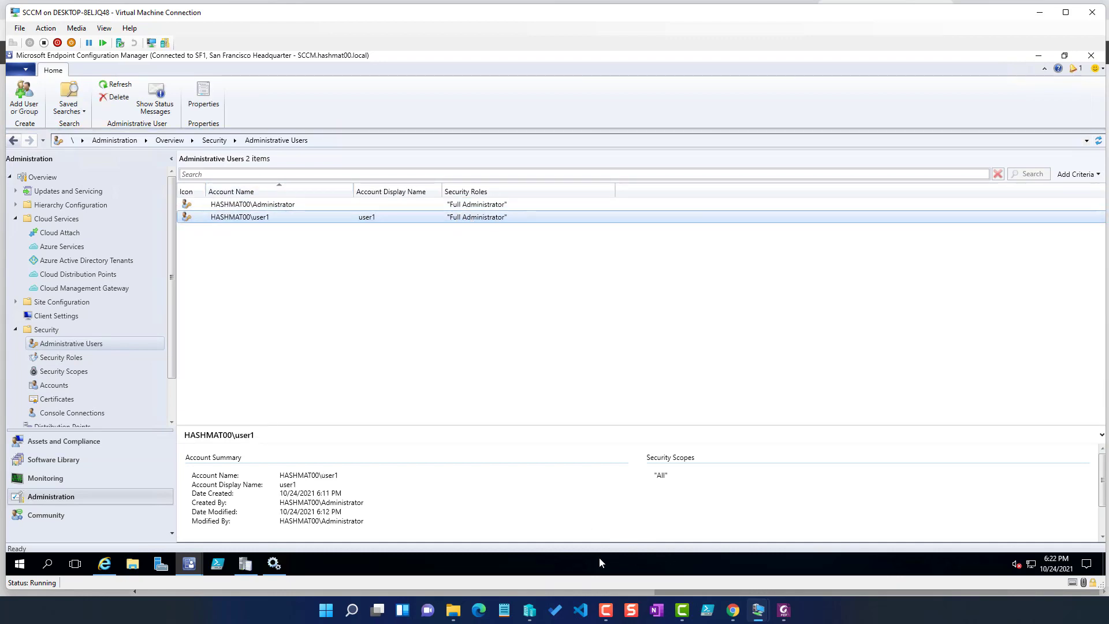
# Switch to the browser and go back from the discovery methods documentation to the tenant attach device sync and actions article
pyautogui.moveTo(729, 607)
pyautogui.click(796, 540)
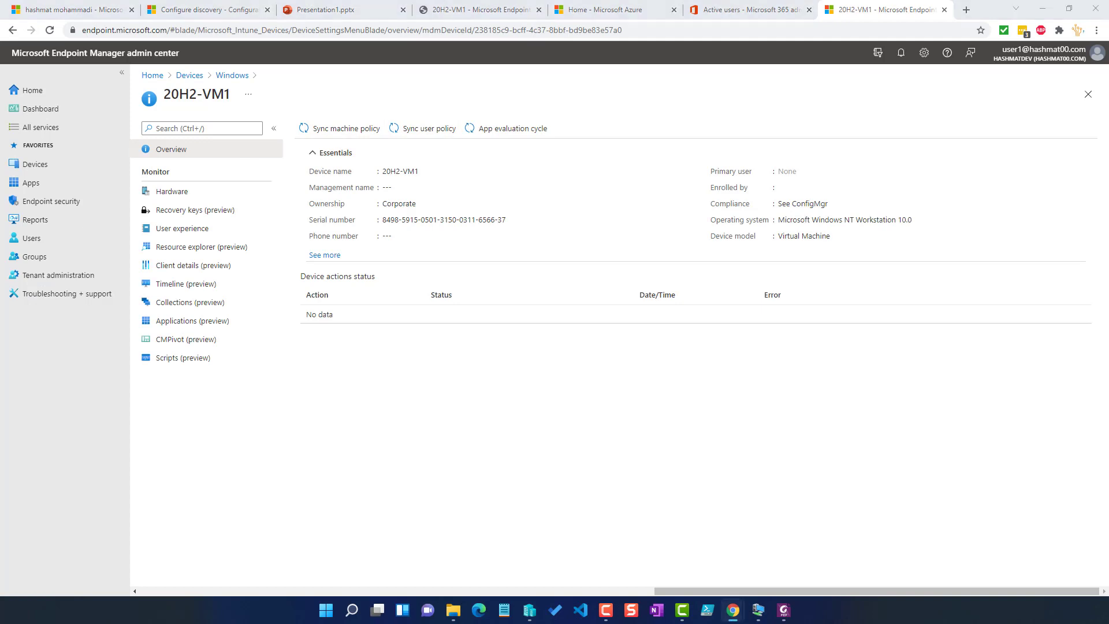
pyautogui.click(207, 10)
pyautogui.scroll(8, 471, 334)
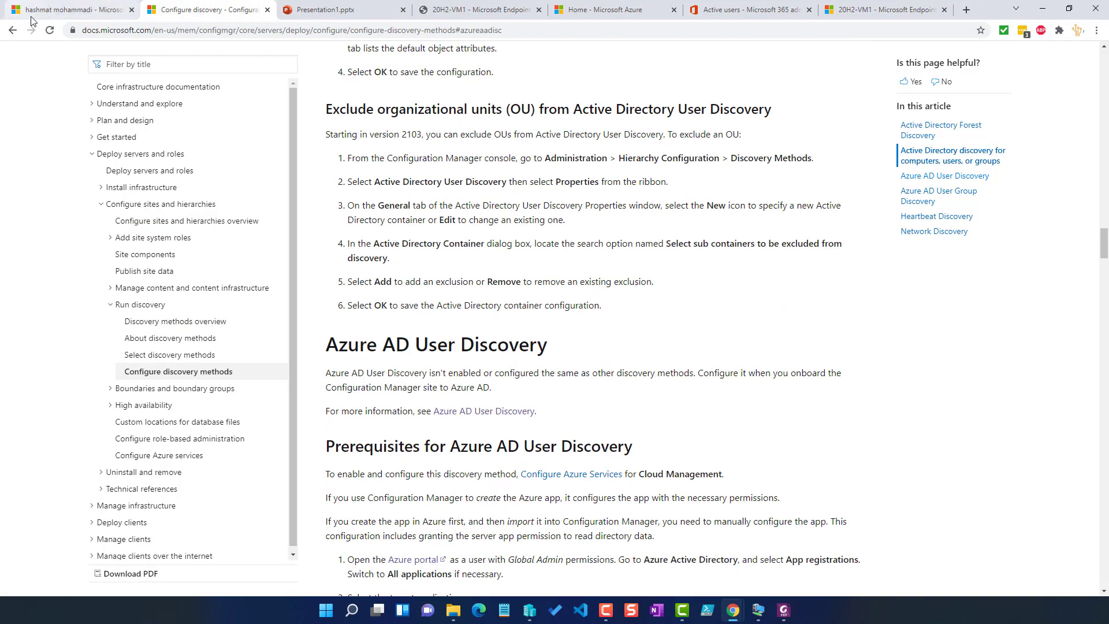
pyautogui.click(13, 30)
pyautogui.click(12, 30)
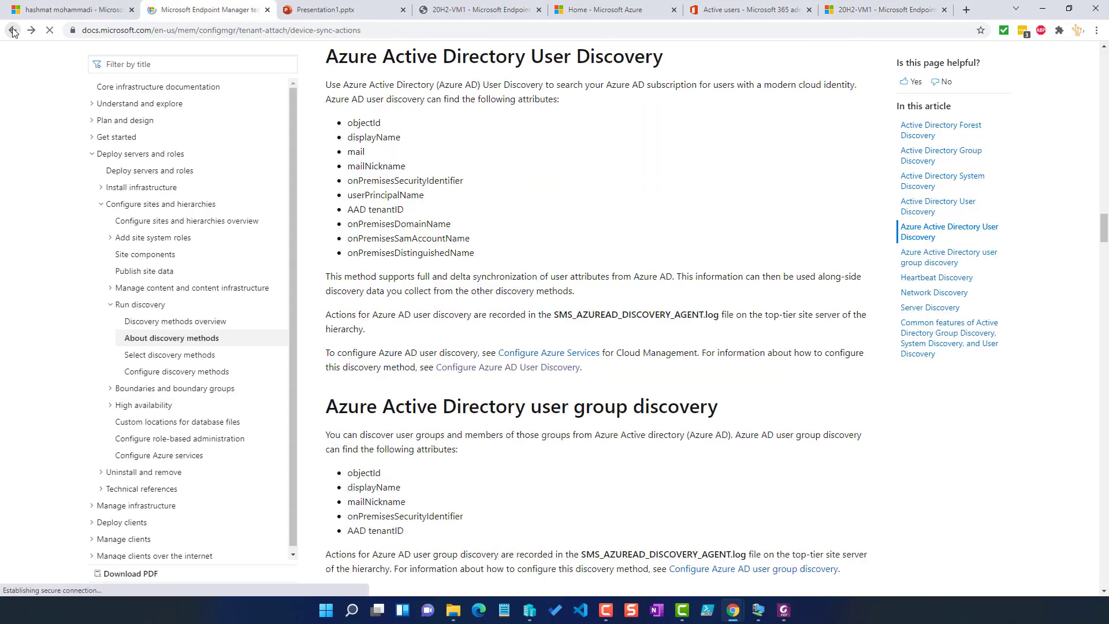
pyautogui.click(13, 30)
pyautogui.click(32, 30)
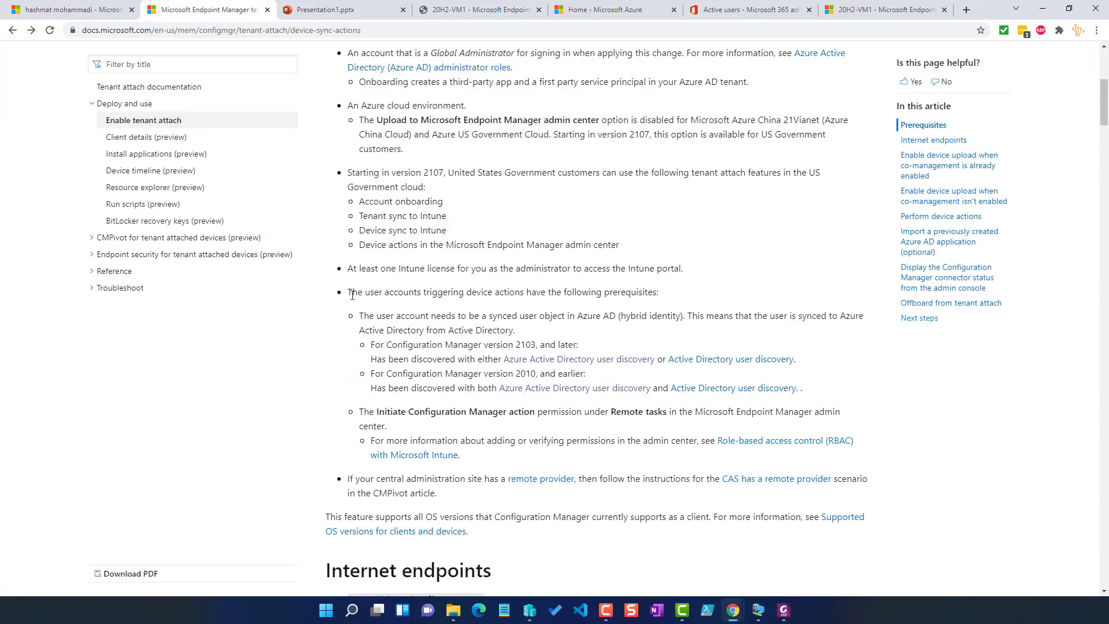
# Highlight the prerequisite text saying the user account needs to be a synced user object in Azure AD
pyautogui.moveTo(353, 295); pyautogui.dragTo(402, 293)
pyautogui.click(403, 293)
pyautogui.moveTo(378, 316); pyautogui.dragTo(776, 319)
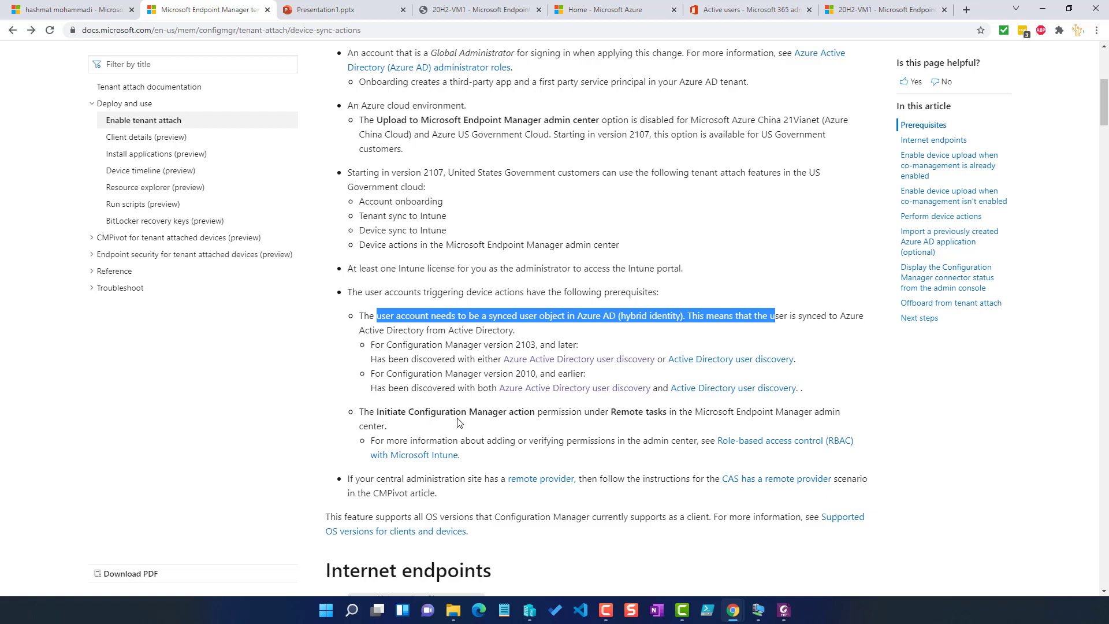
# Examine the tenant attach article's prerequisites, internet endpoints and device upload sections
pyautogui.scroll(4, 457, 423)
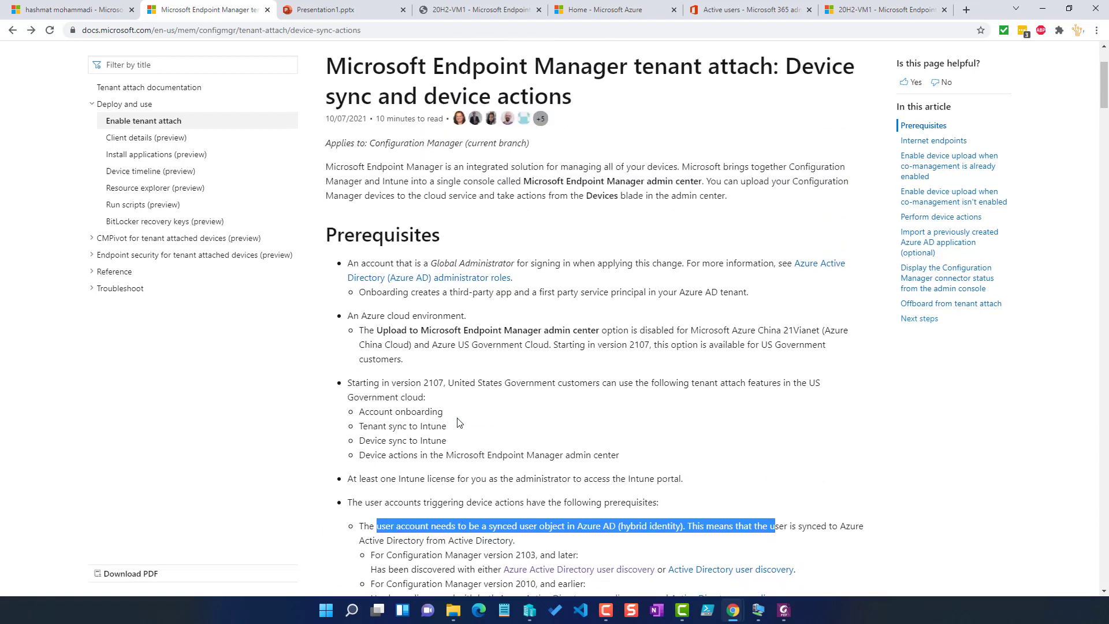
pyautogui.scroll(-3, 457, 422)
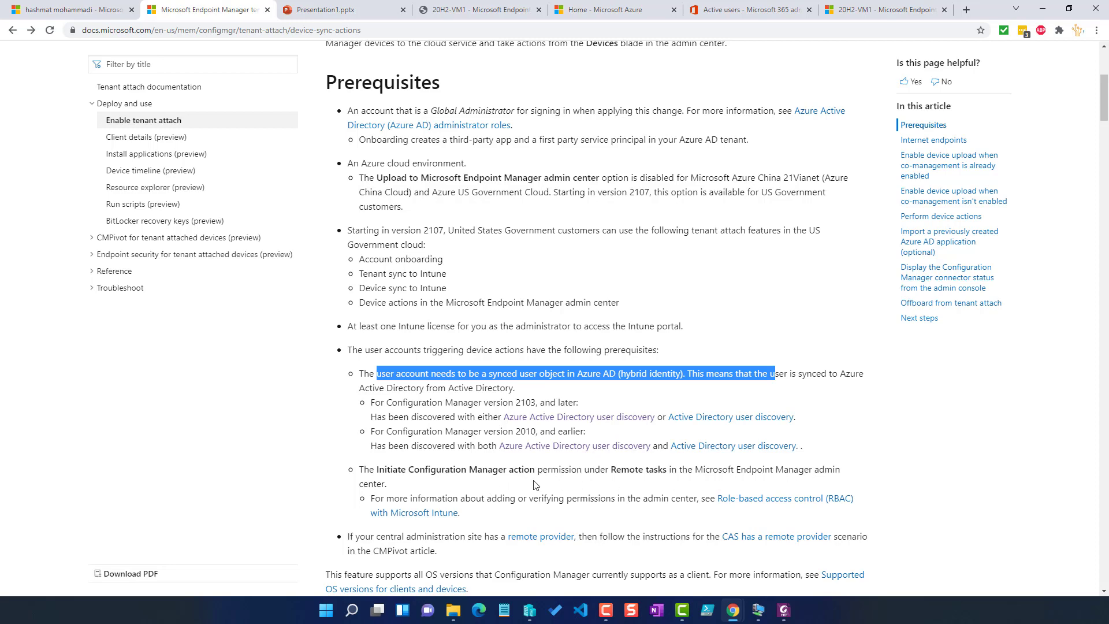
pyautogui.scroll(-5, 536, 484)
pyautogui.scroll(2, 534, 475)
pyautogui.scroll(-4, 532, 472)
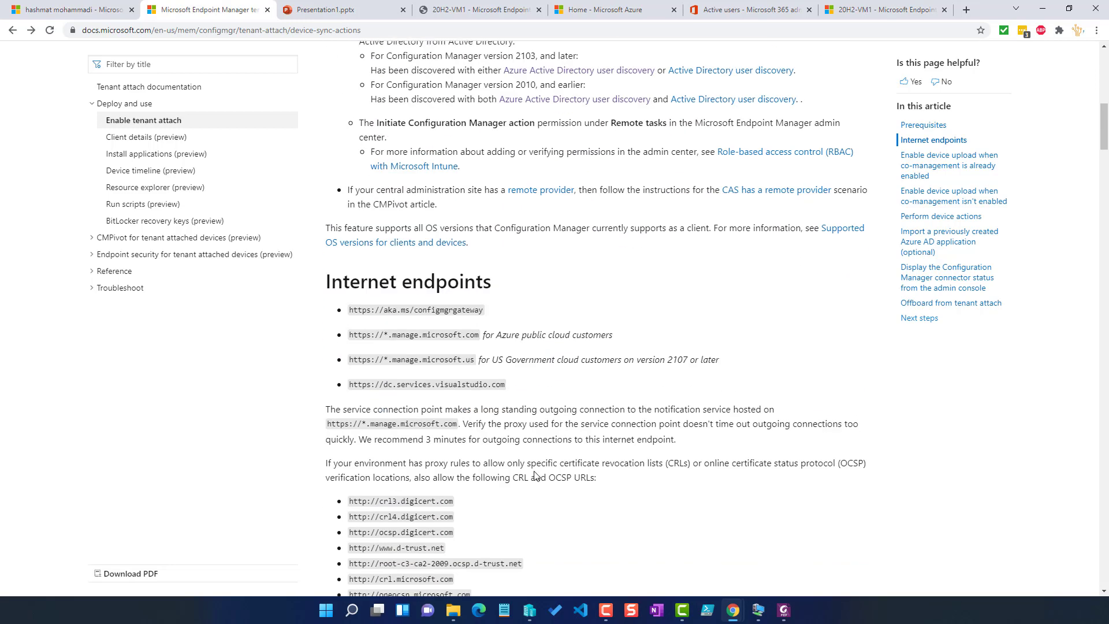
pyautogui.scroll(-4, 526, 470)
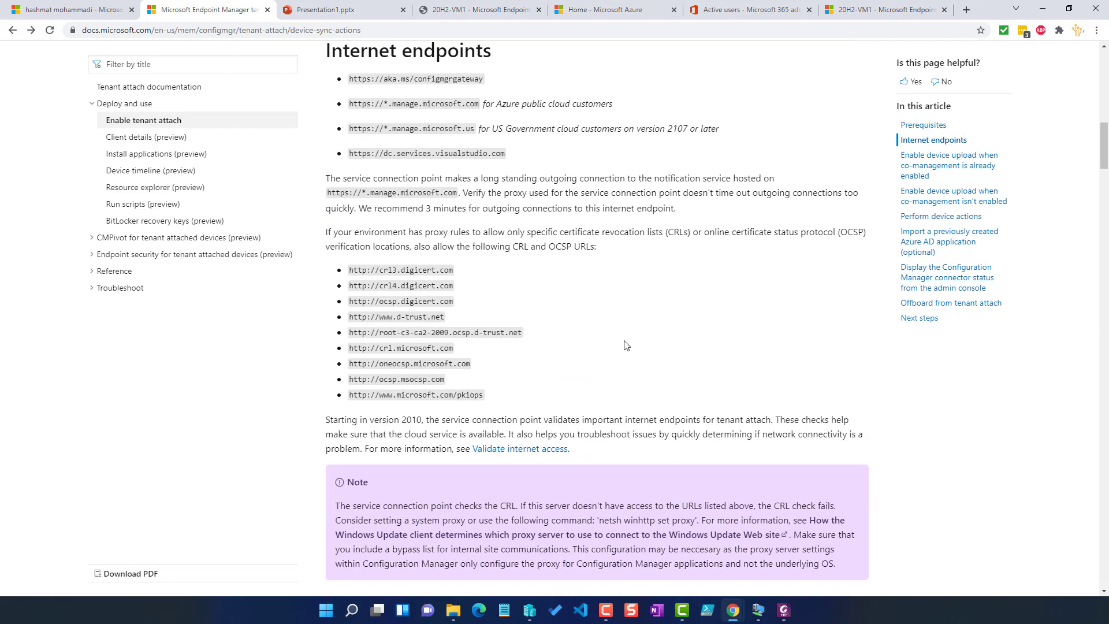
pyautogui.scroll(8, 624, 359)
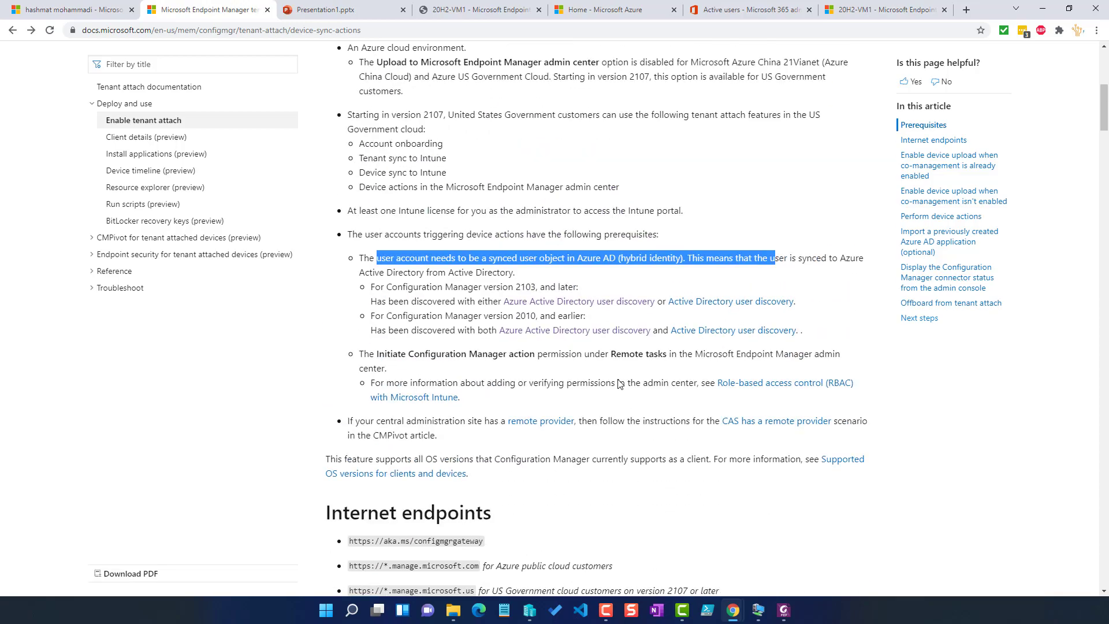
pyautogui.scroll(5, 621, 405)
pyautogui.scroll(-2, 624, 408)
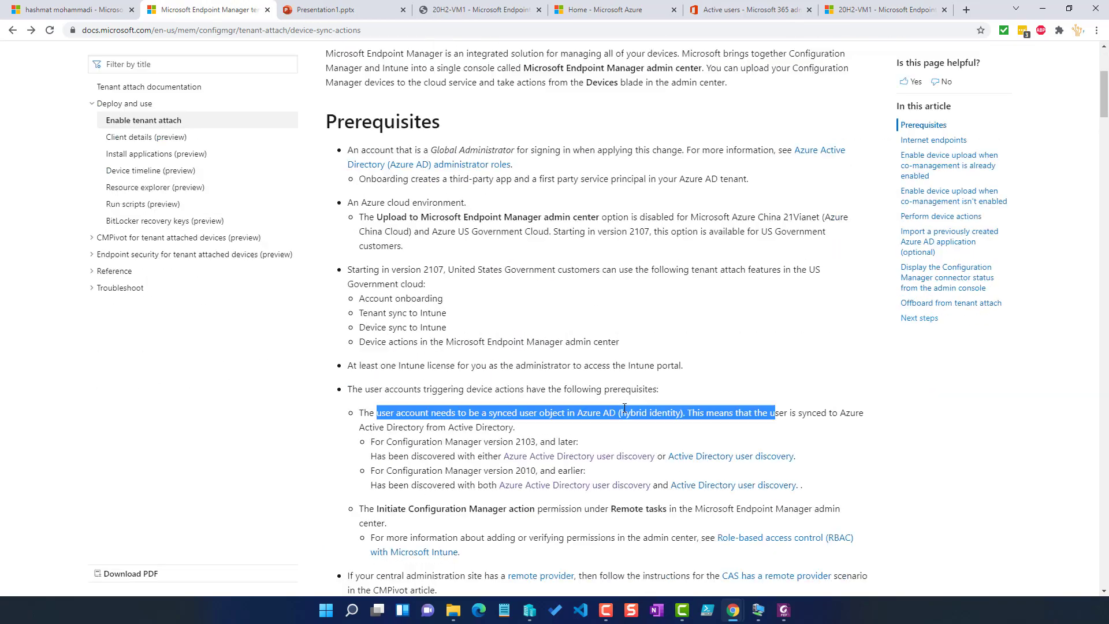
pyautogui.scroll(-18, 625, 408)
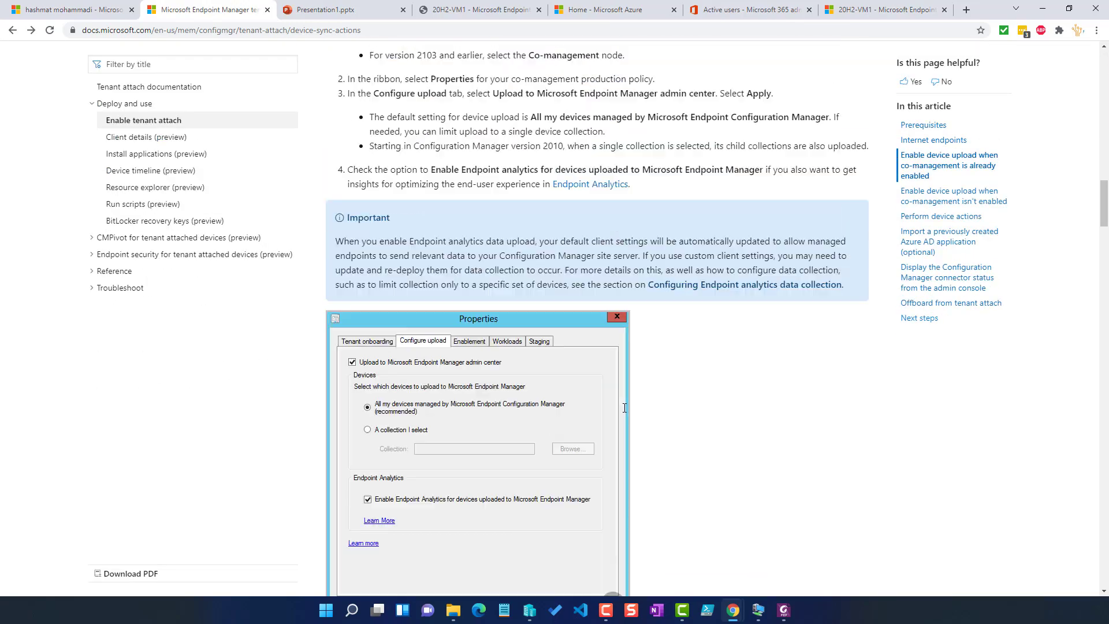
pyautogui.scroll(20, 625, 408)
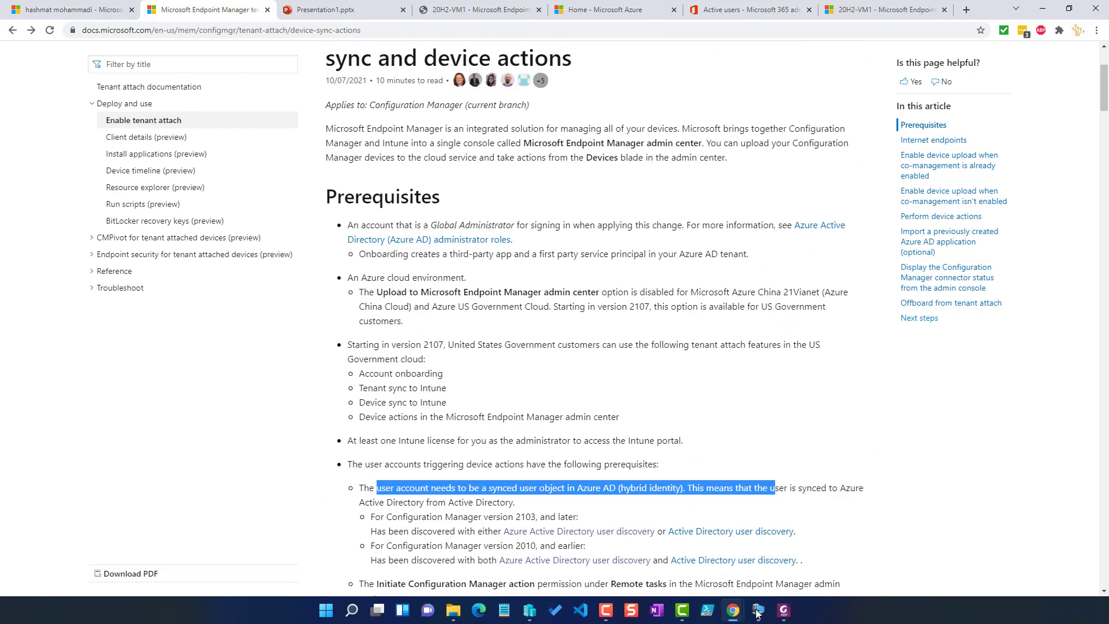
# Switch to the Configuration Manager console and review the Cloud Attach node and the user1 entry among the administrative users
pyautogui.click(679, 552)
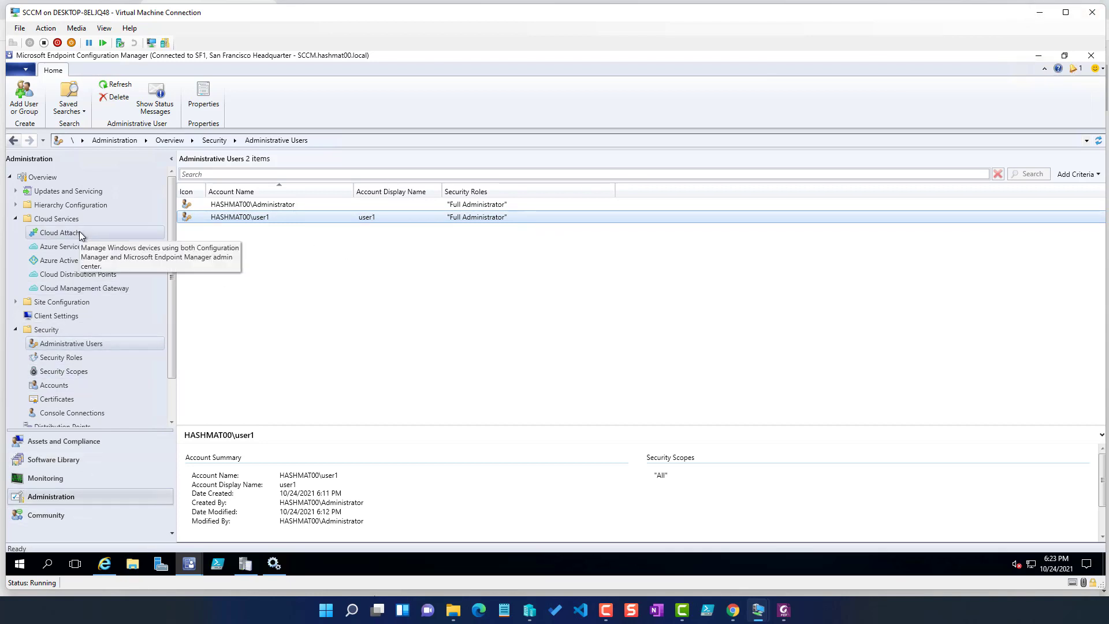
pyautogui.click(60, 232)
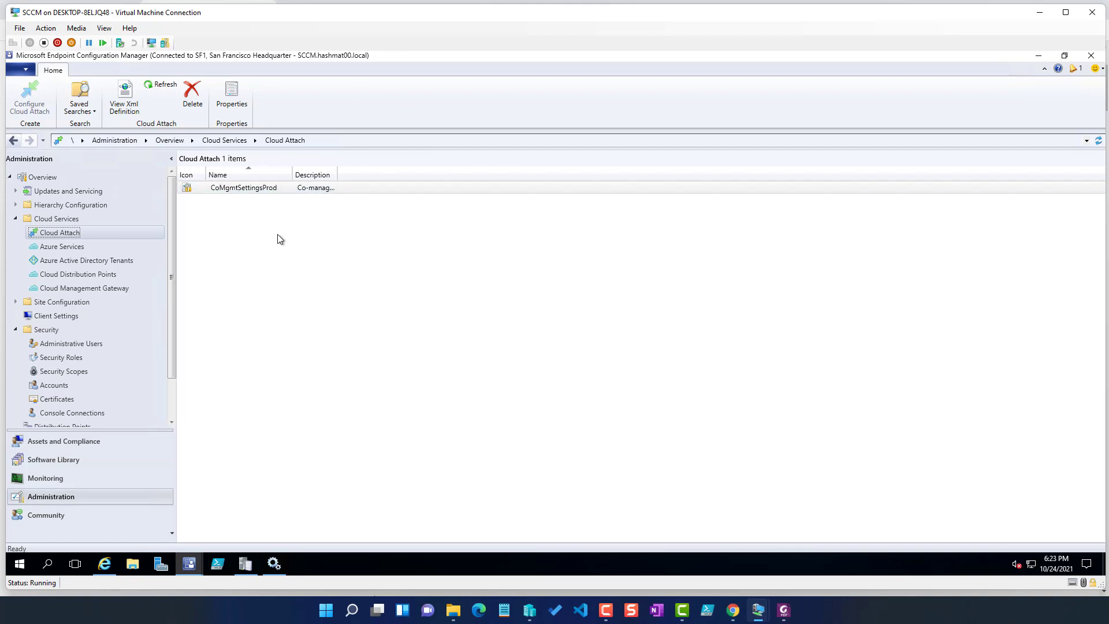
pyautogui.click(74, 346)
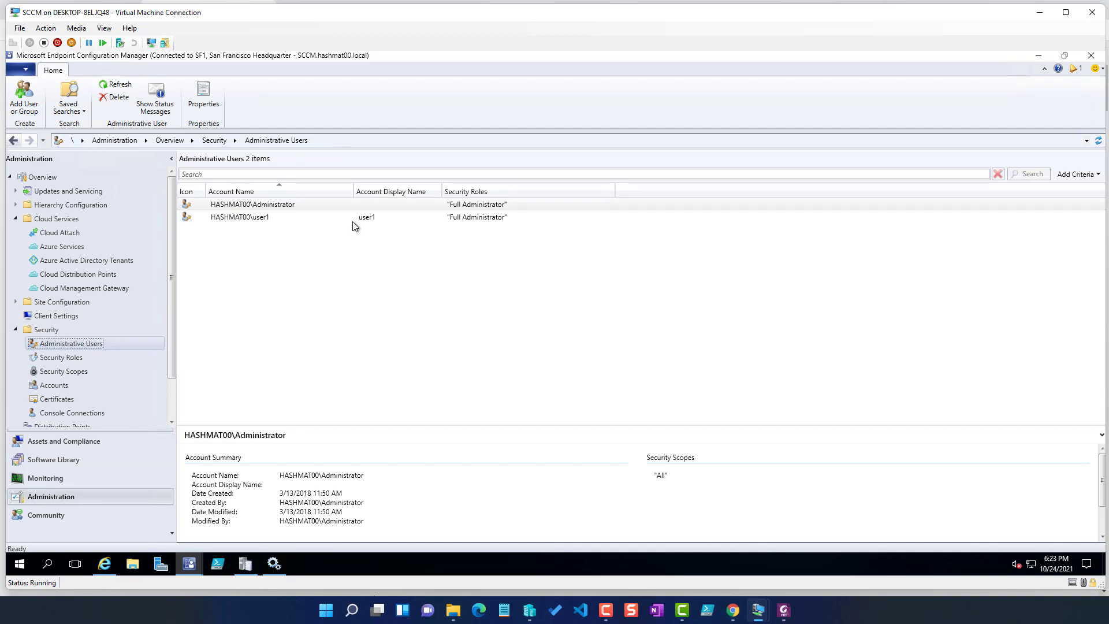
pyautogui.moveTo(354, 191); pyautogui.dragTo(326, 191)
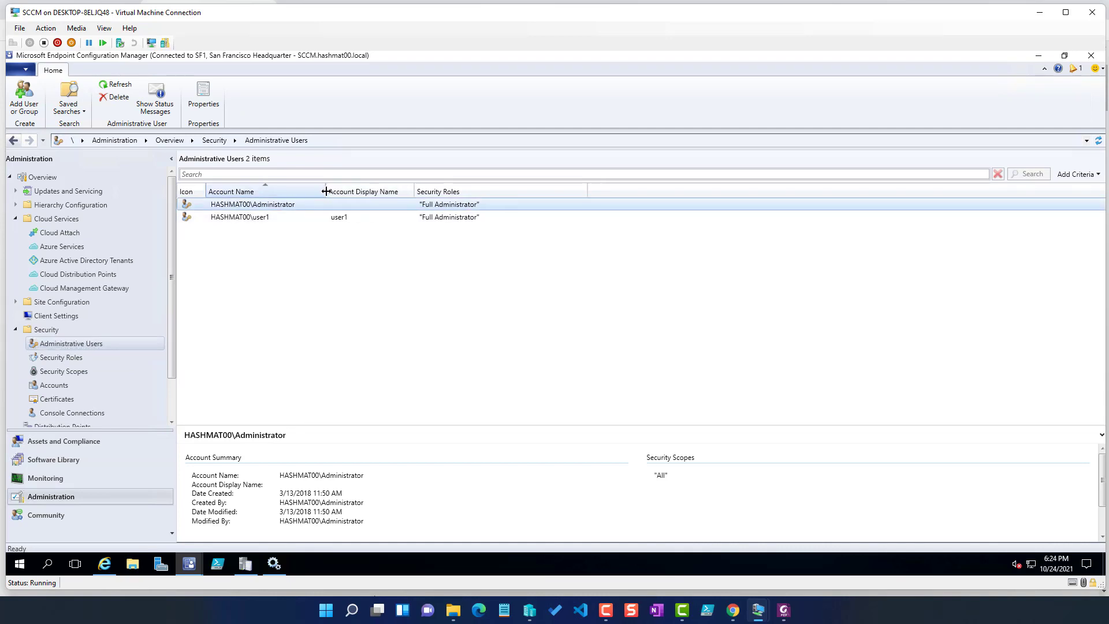
pyautogui.click(268, 217)
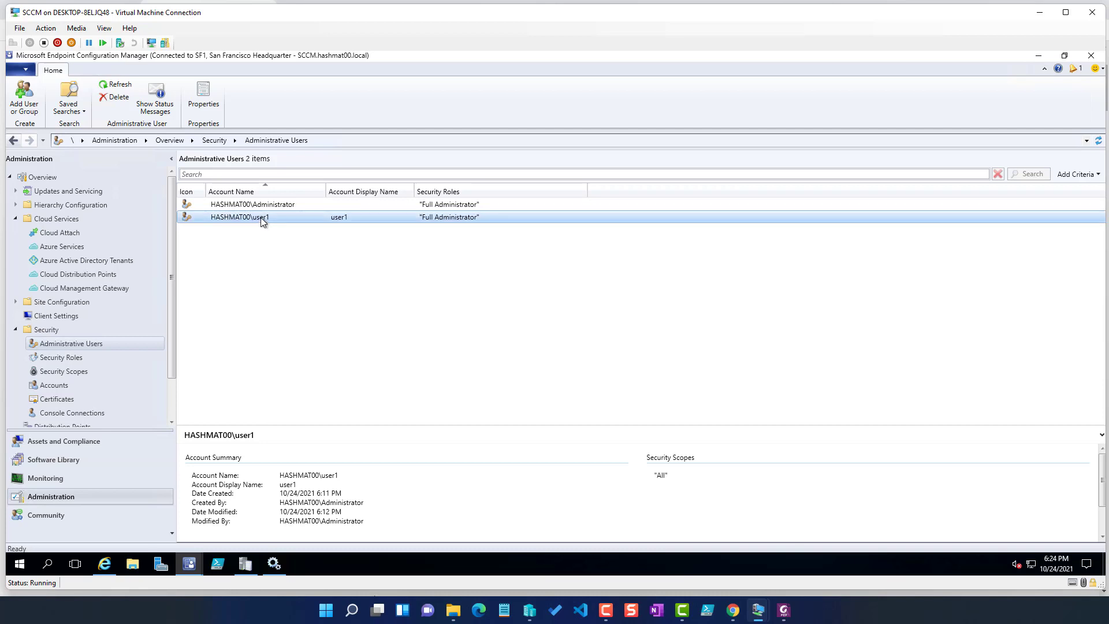
# Minimize the virtual machine window and return to the 20H2-VM1 page in the Endpoint Manager admin center
pyautogui.click(1042, 13)
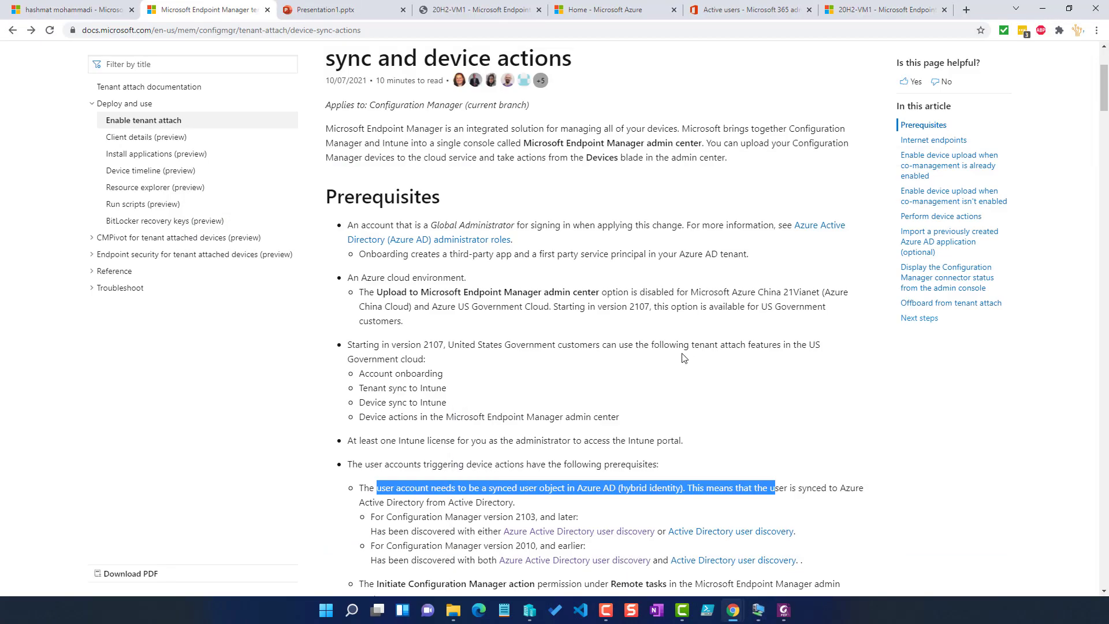
pyautogui.scroll(-1, 682, 363)
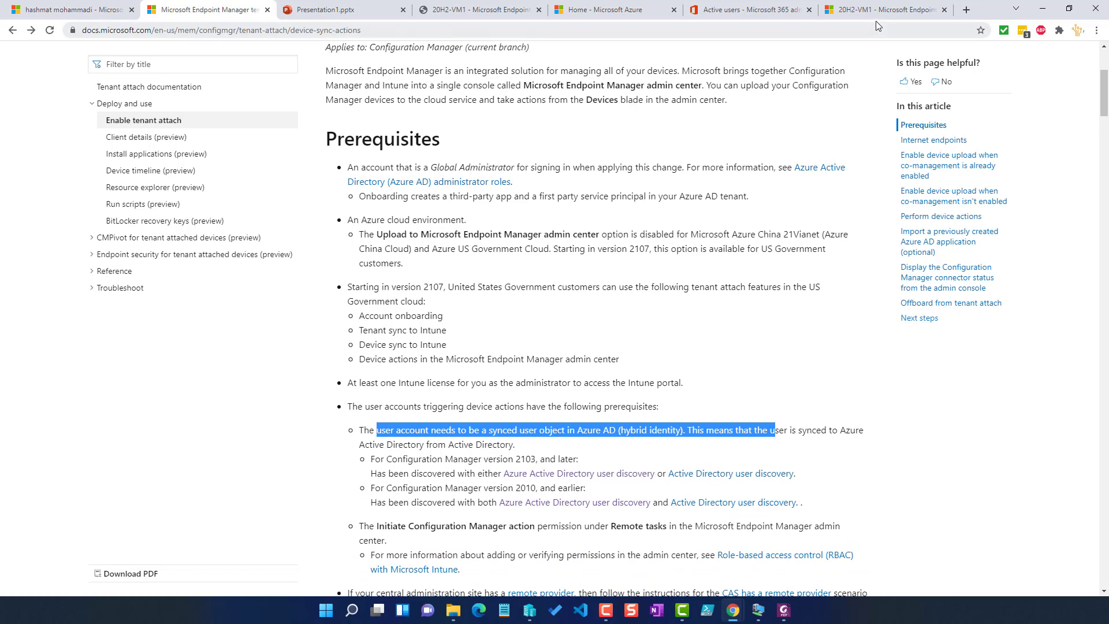
pyautogui.click(876, 18)
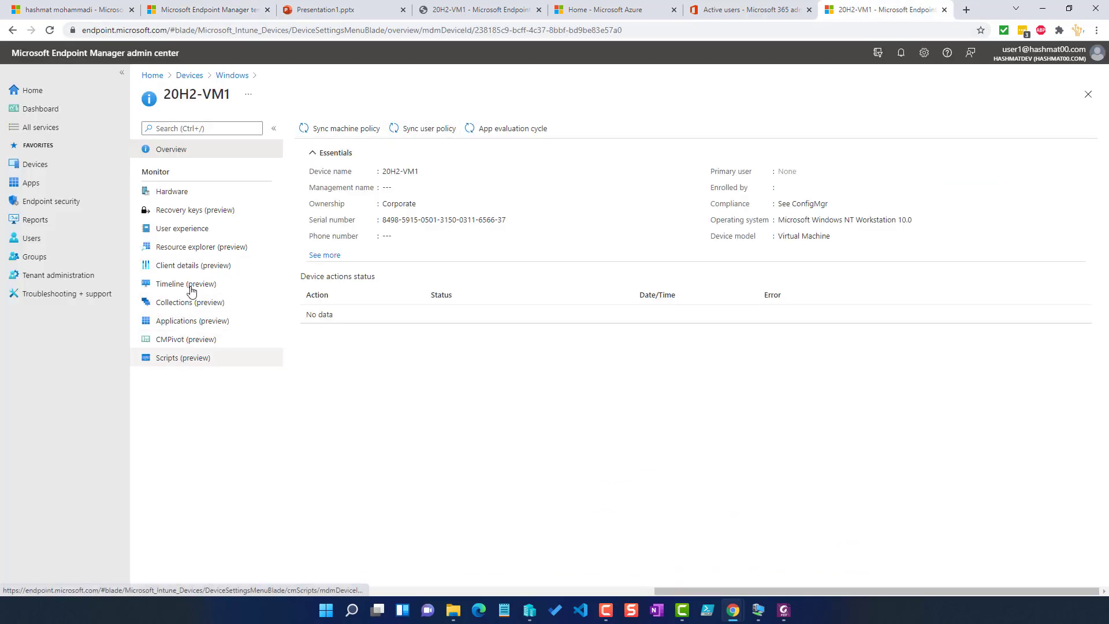
# Reopen 20H2-VM1 from the Windows devices list and initiate a machine policy sync for it
pyautogui.click(237, 78)
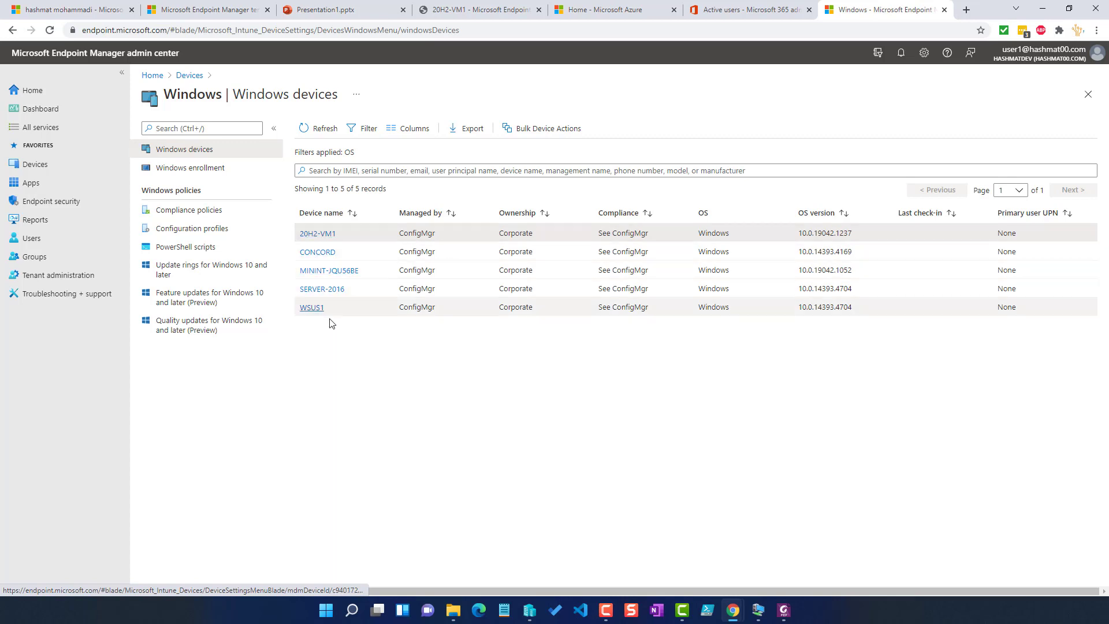
pyautogui.click(318, 234)
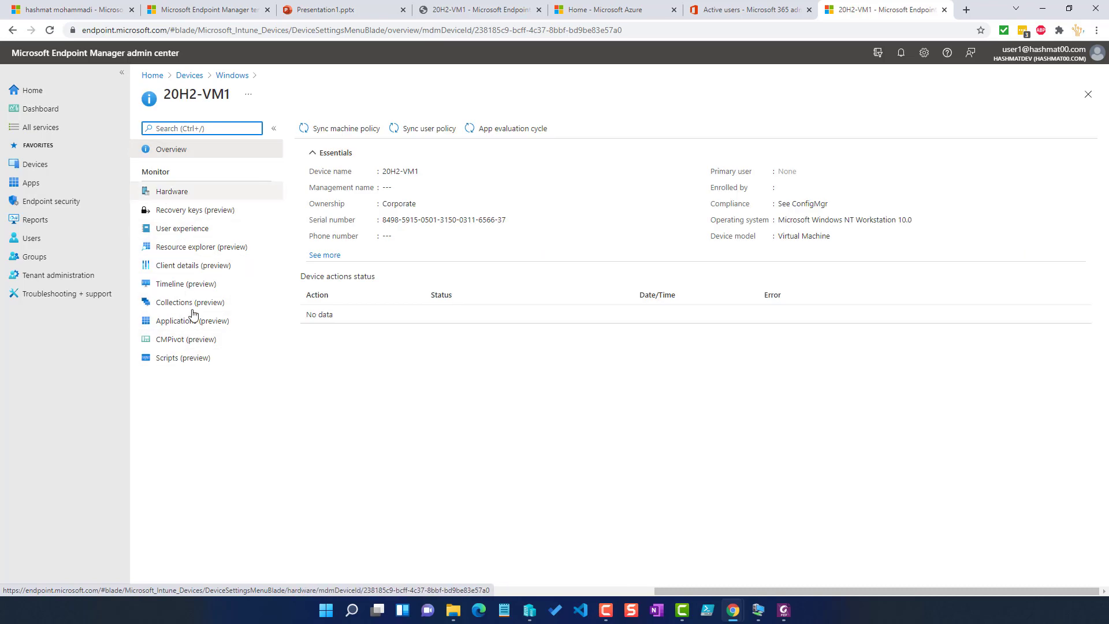
pyautogui.click(345, 128)
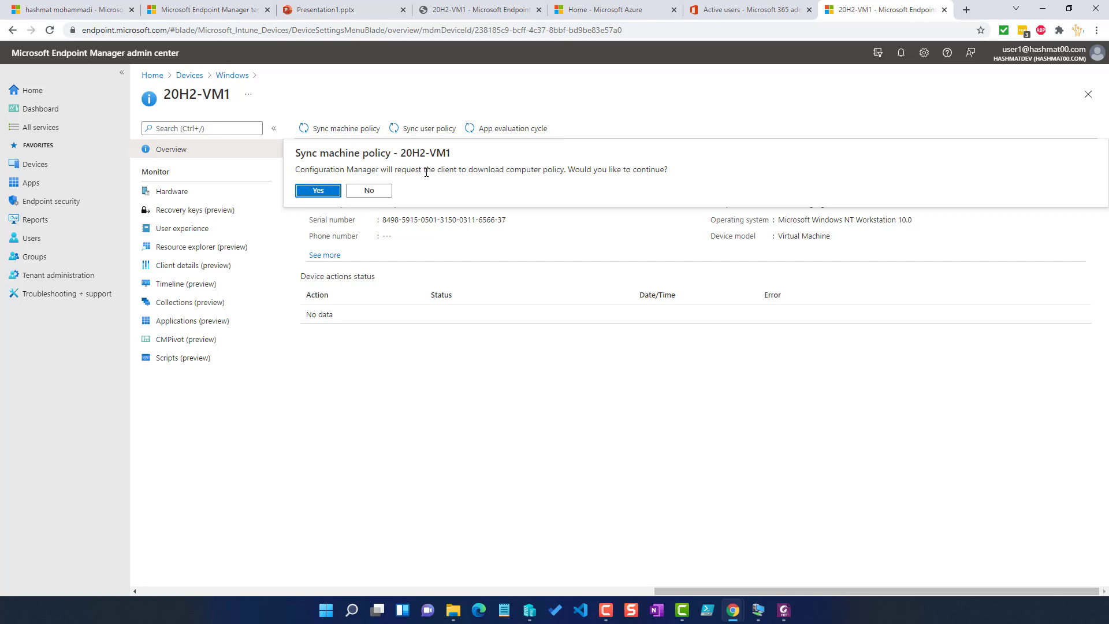
pyautogui.click(320, 191)
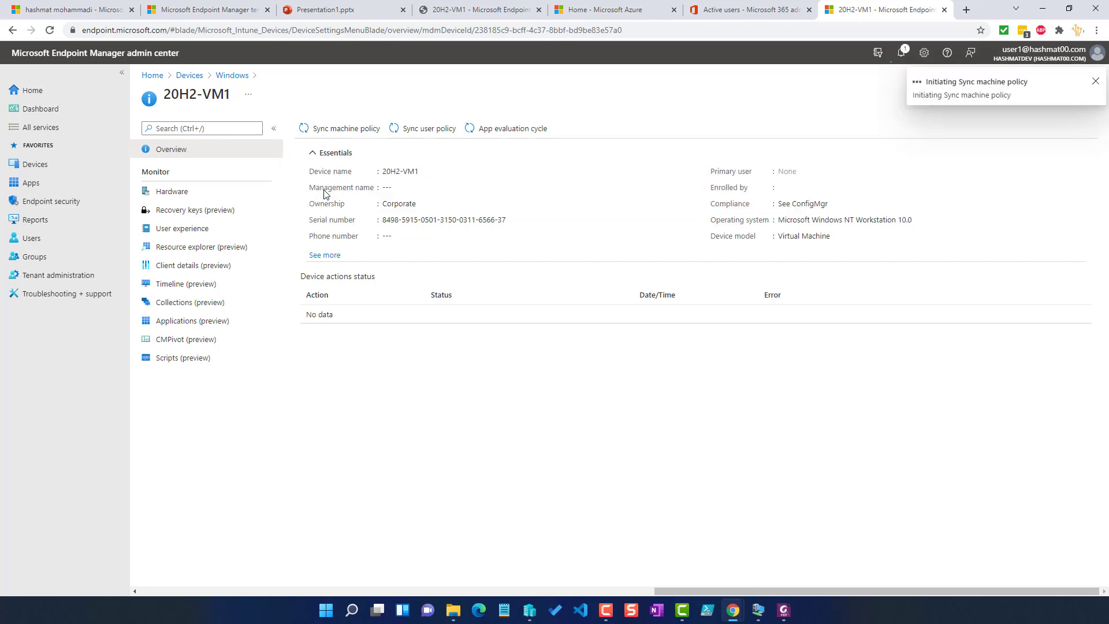